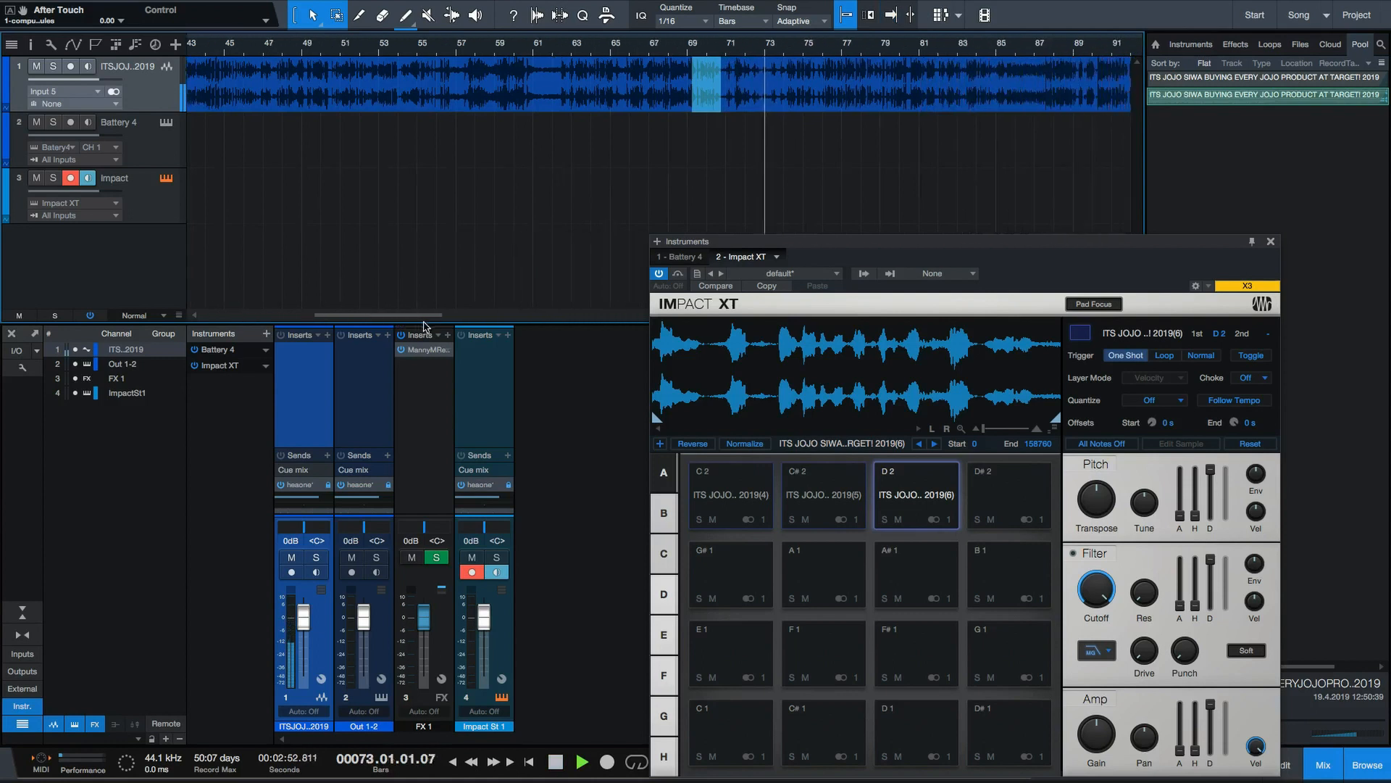
# Load short slices of the ITS JOJO SIWA recording onto empty Impact XT pads, including C 1, D 1 and D# 1.
pyautogui.press('space')
pyautogui.moveTo(601, 91); pyautogui.dragTo(907, 581)
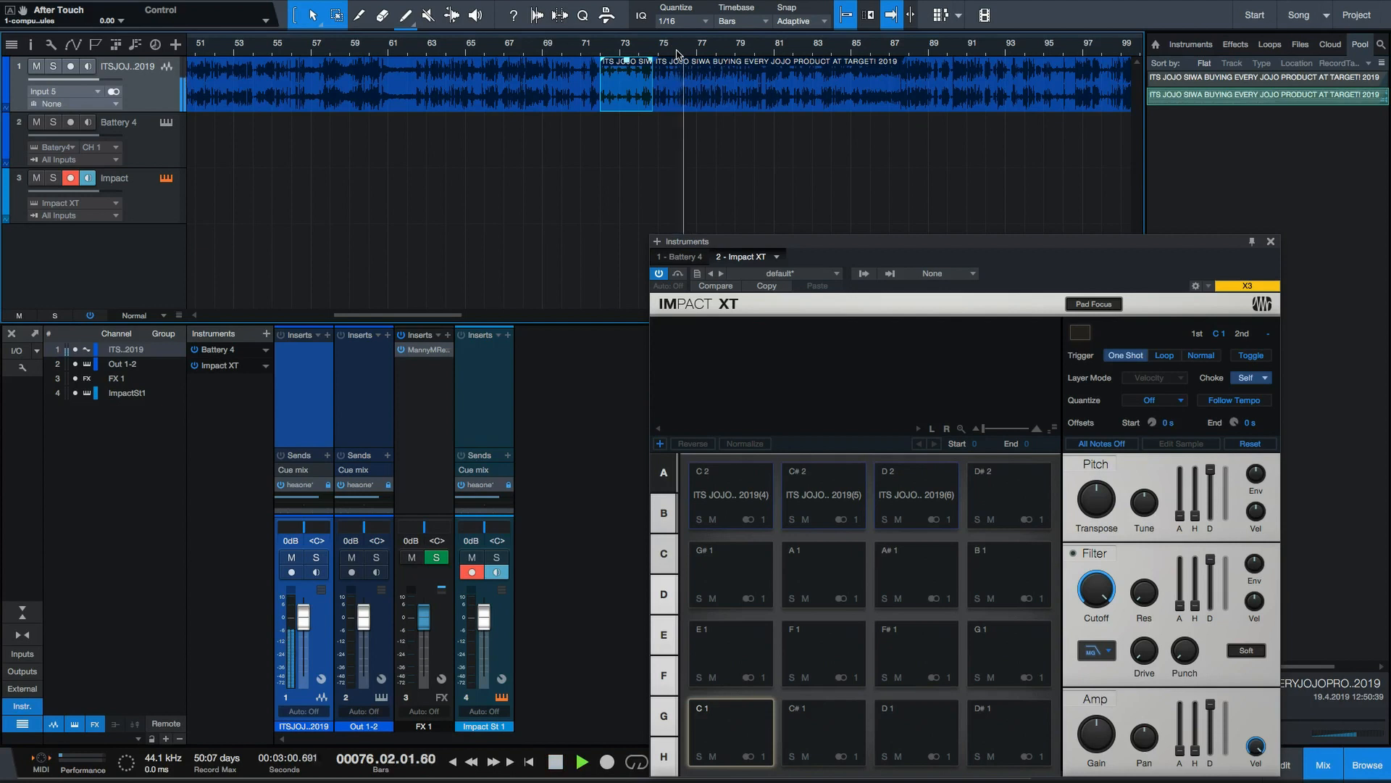
pyautogui.moveTo(692, 87); pyautogui.dragTo(728, 732)
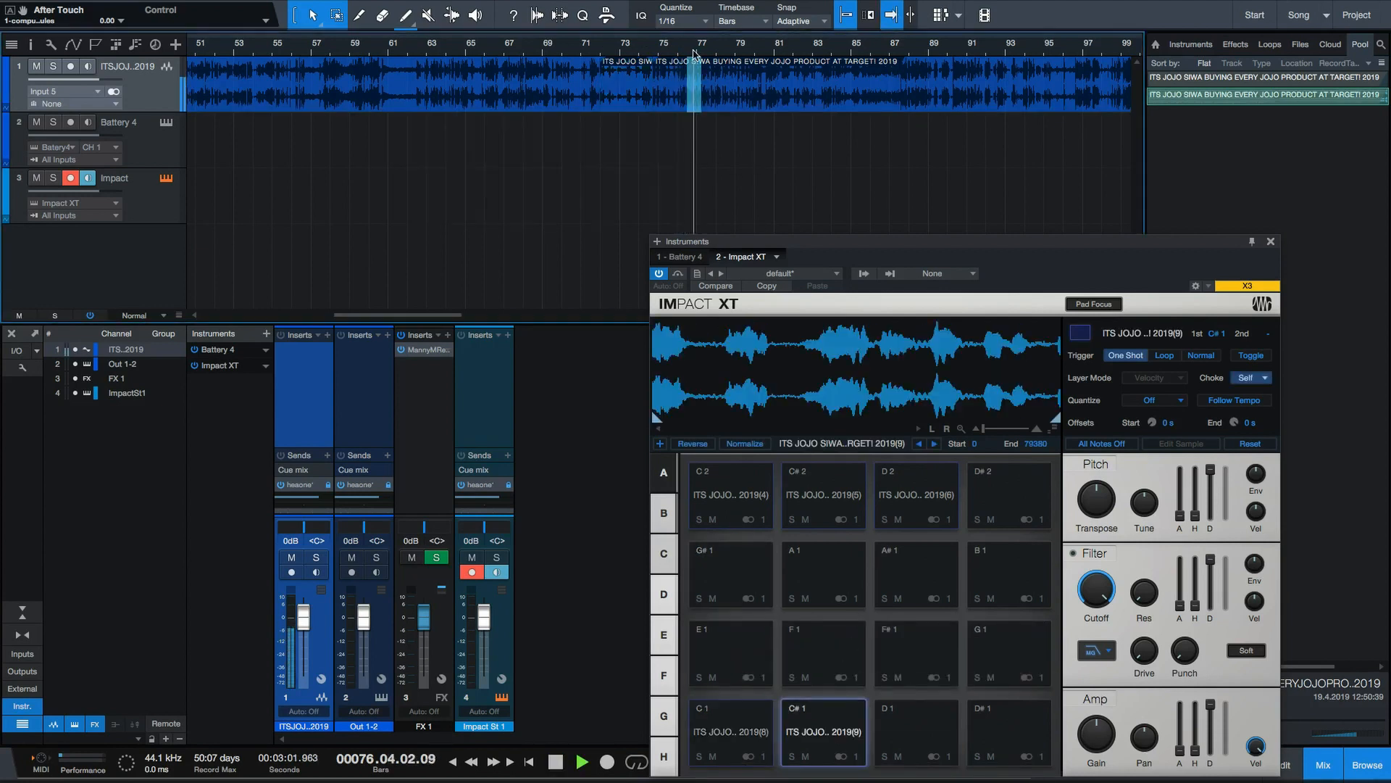
pyautogui.scroll(5, 756, 75)
pyautogui.moveTo(662, 80); pyautogui.dragTo(906, 732)
pyautogui.moveTo(788, 81); pyautogui.dragTo(998, 714)
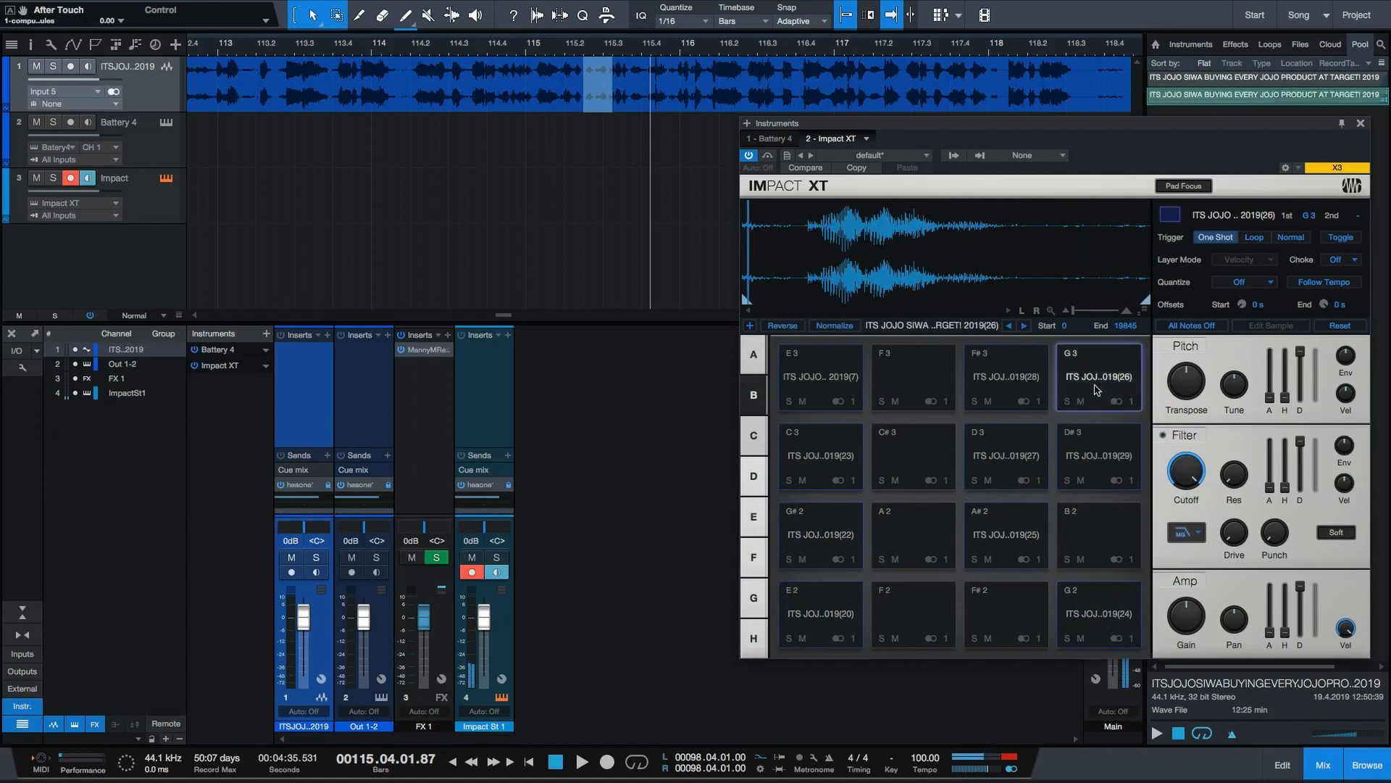
# Audition the G 3 pad and trim its sample to the first loud burst, starting at 3842.
pyautogui.click(1097, 389)
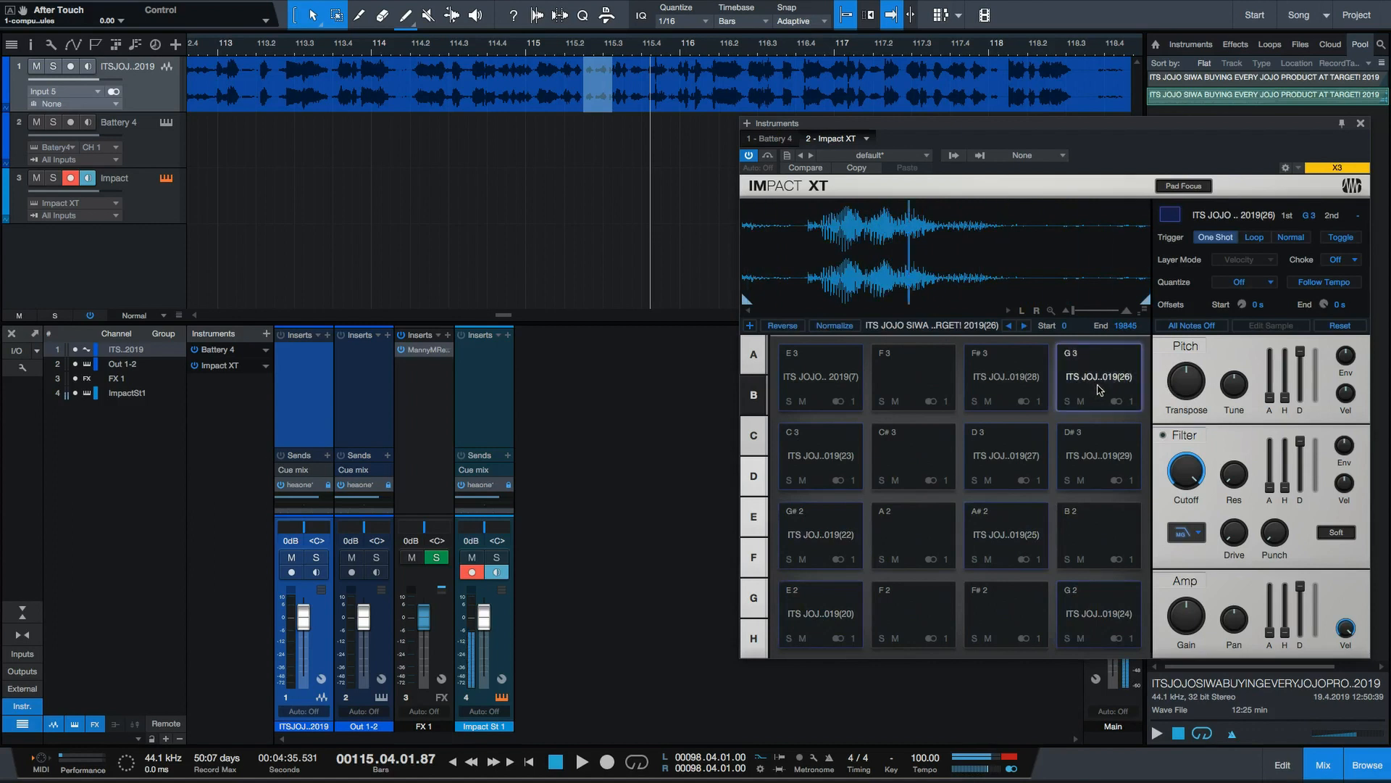
pyautogui.moveTo(747, 299); pyautogui.dragTo(820, 303)
pyautogui.moveTo(1145, 299)
pyautogui.mouseDown()
pyautogui.moveTo(855, 283)
pyautogui.moveTo(861, 294)
pyautogui.mouseUp()
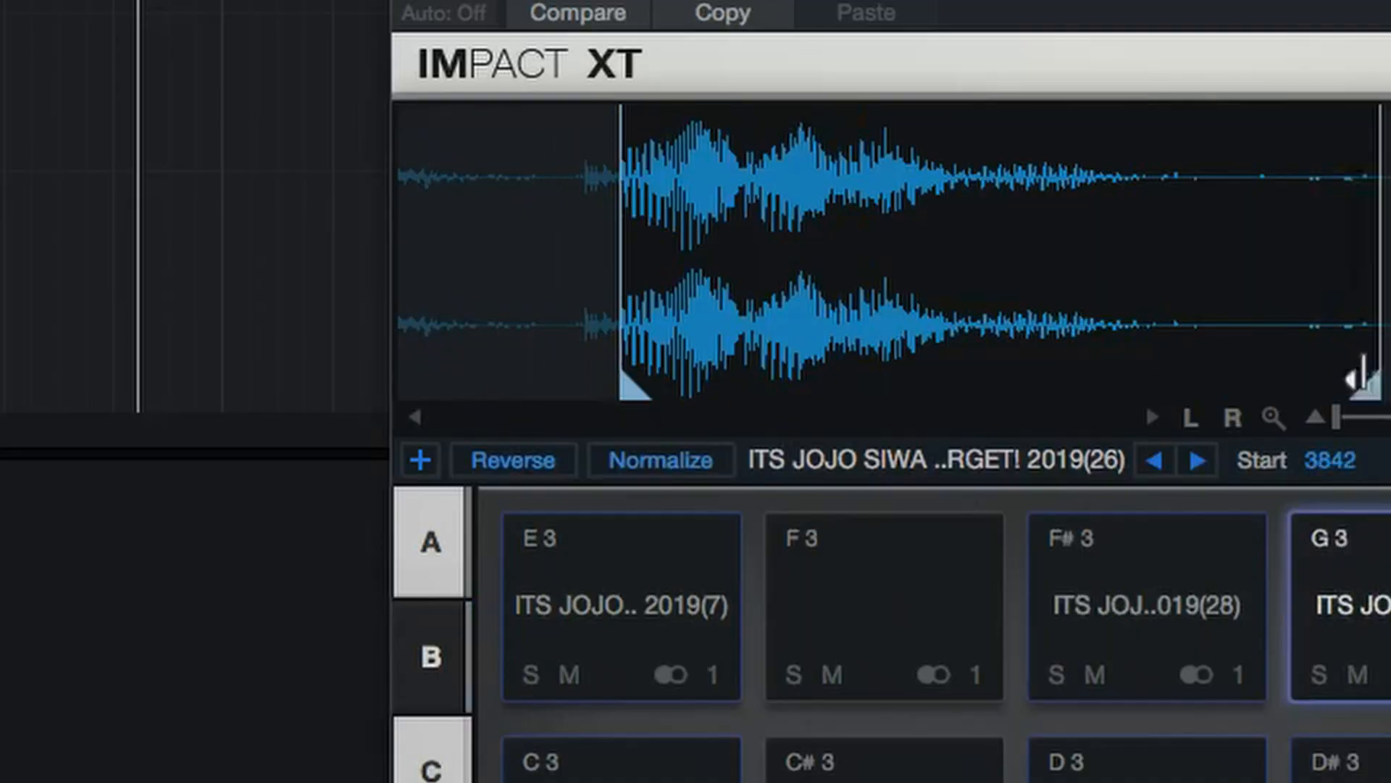
pyautogui.click(1348, 617)
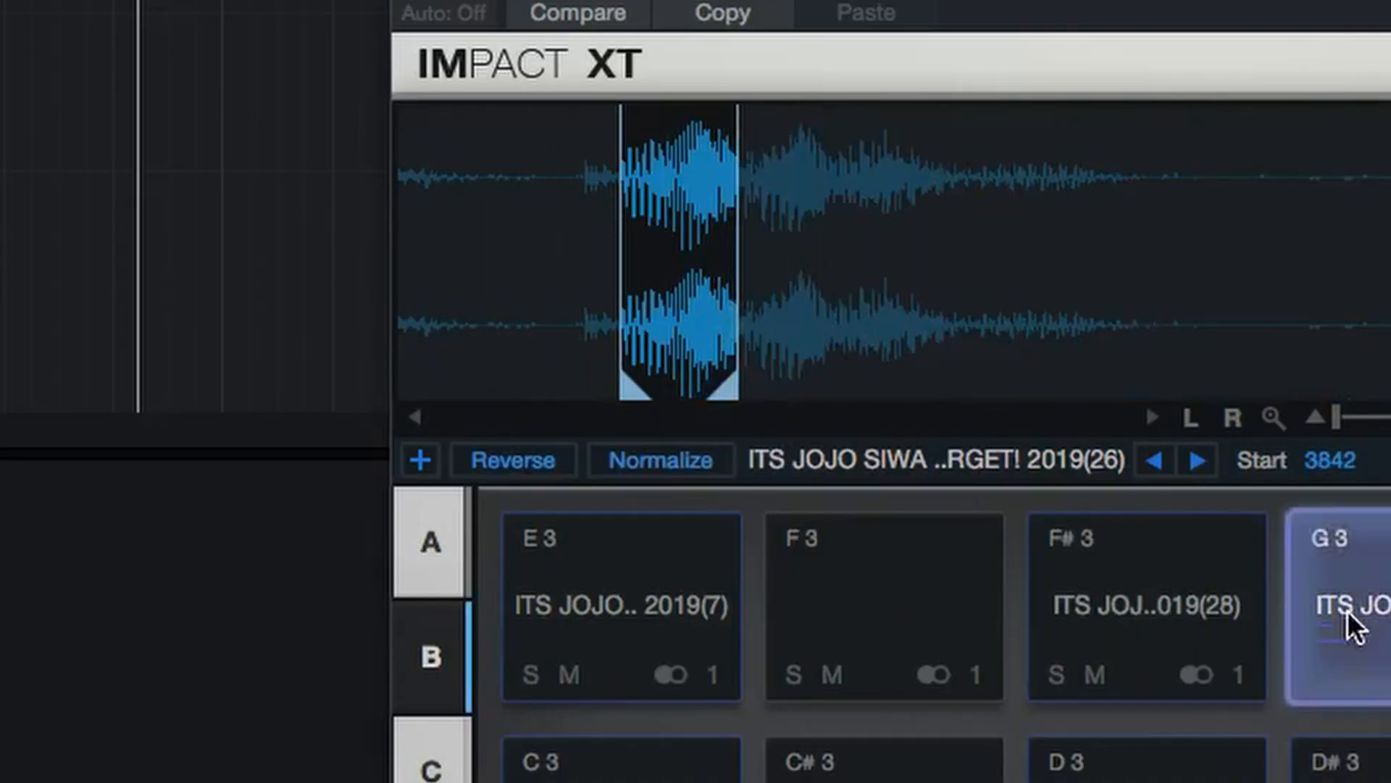
# Narrow the G 3 pad's sample region to a few wave cycles, from 5426 to 5557.
pyautogui.click(910, 309)
pyautogui.click(911, 309)
pyautogui.click(955, 322)
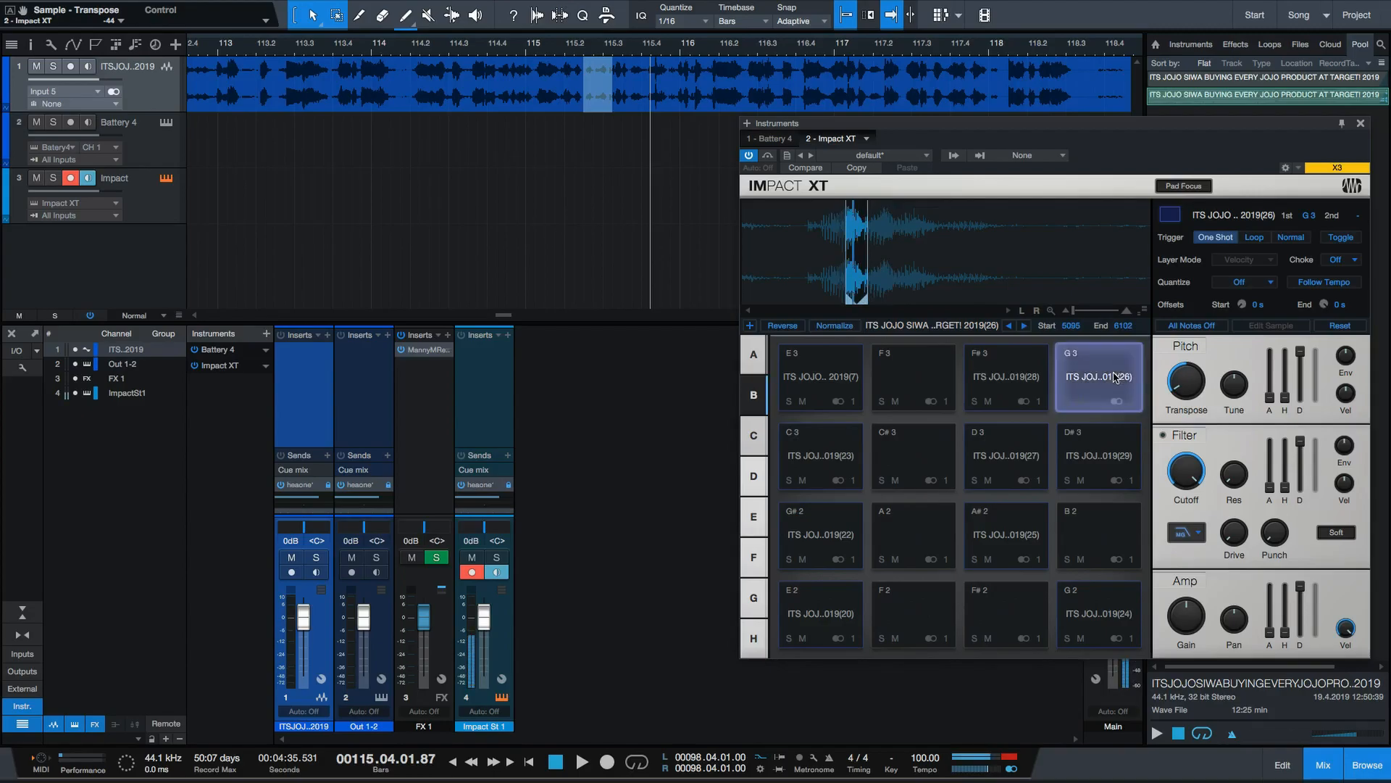
pyautogui.moveTo(1073, 310); pyautogui.dragTo(1107, 317)
pyautogui.moveTo(928, 307); pyautogui.dragTo(911, 302)
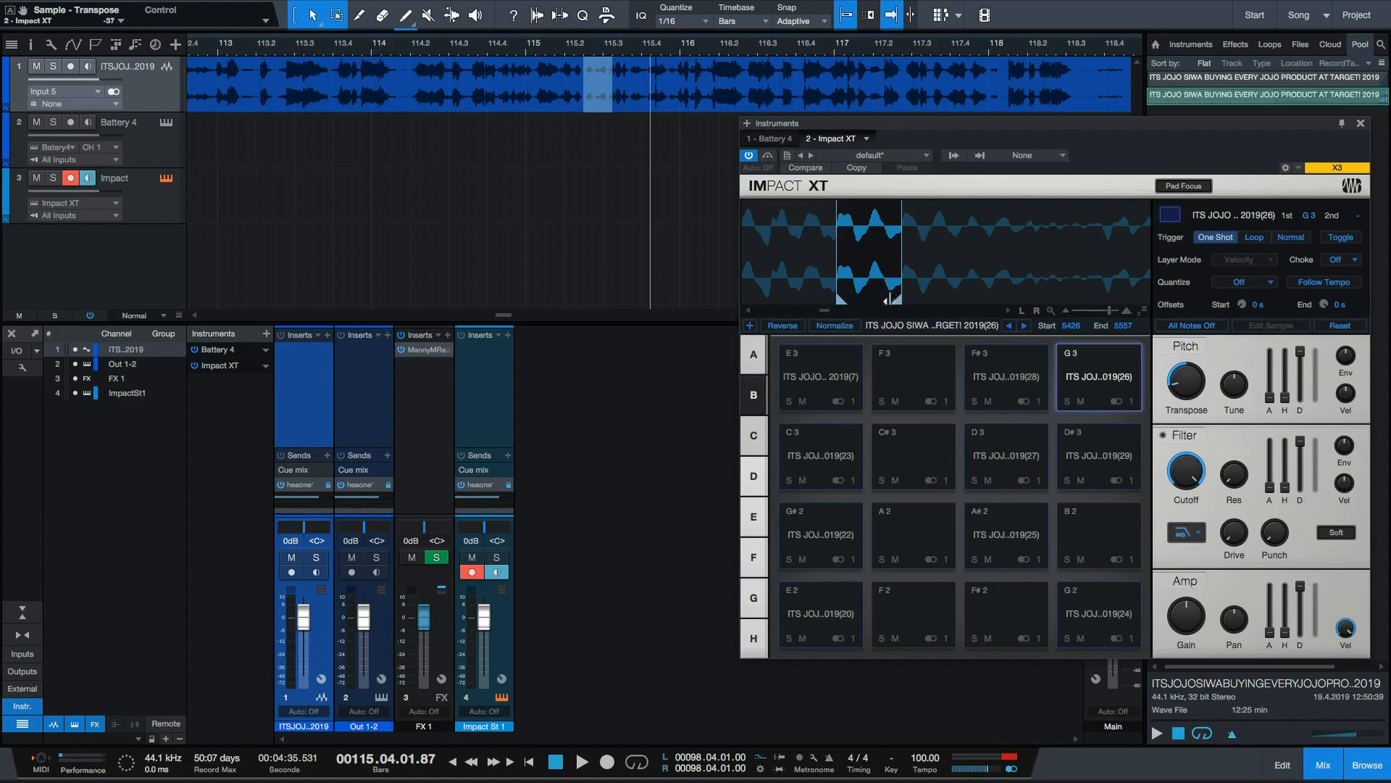
# Audition the shortened G 3 pad and rename it kick.
pyautogui.click(1100, 372)
pyautogui.hotkey('ctrl', 'z')
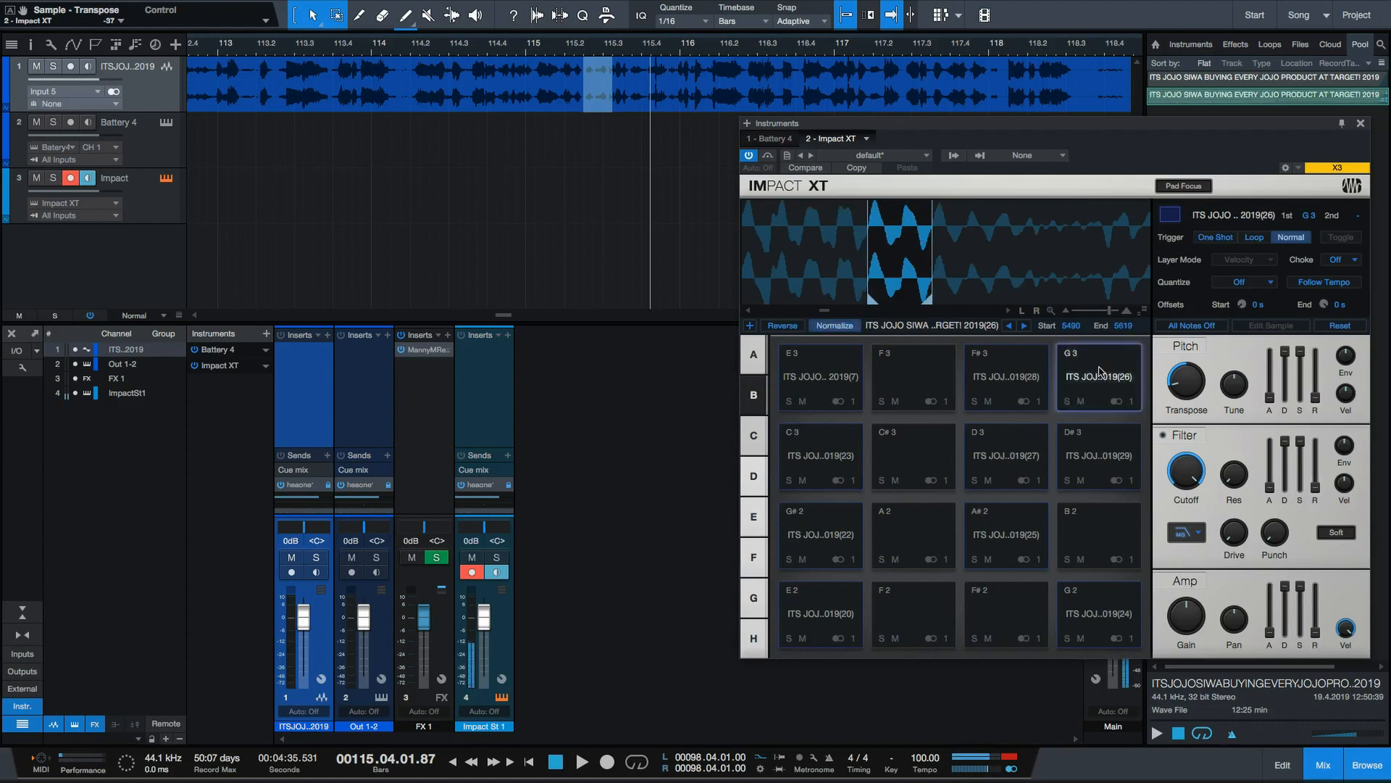
pyautogui.click(1100, 372)
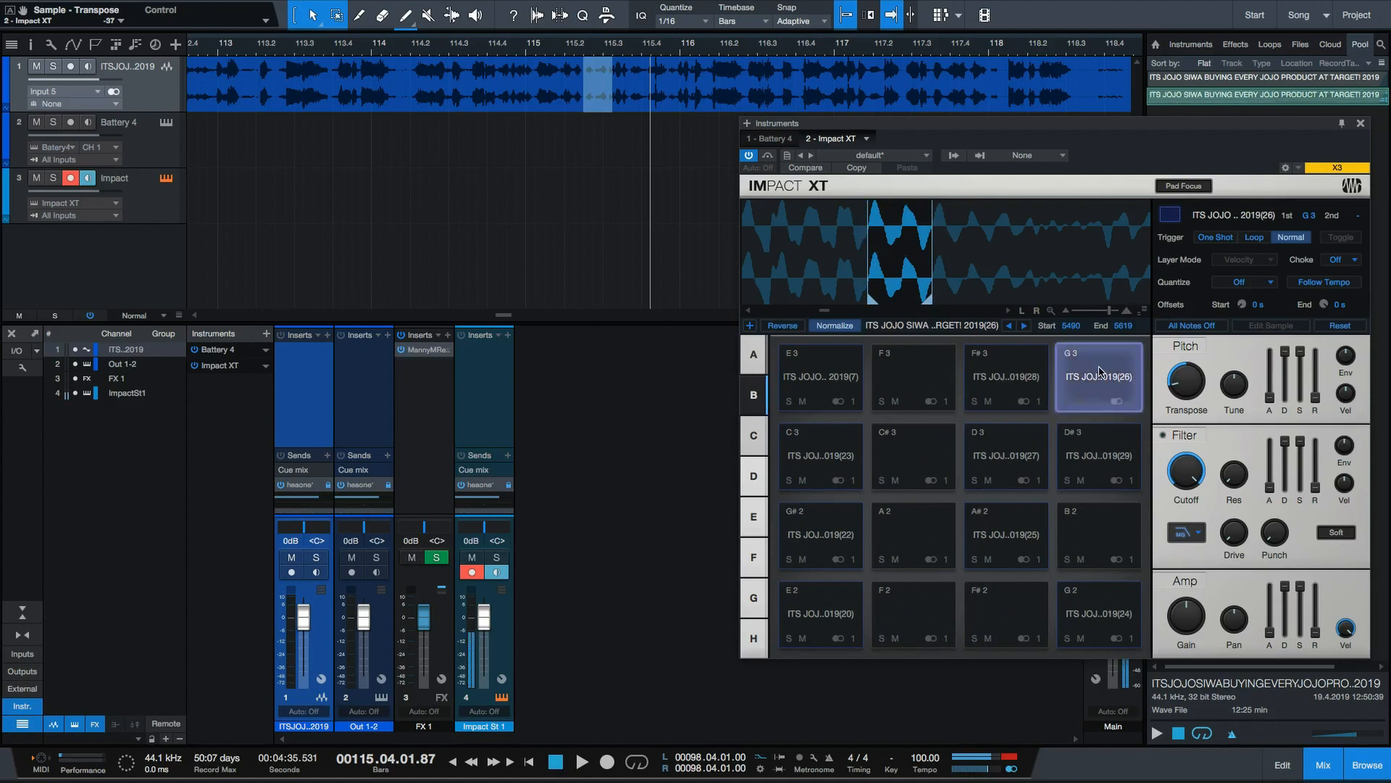
pyautogui.moveTo(1100, 371); pyautogui.dragTo(942, 429)
pyautogui.doubleClick(942, 424)
pyautogui.write('k')
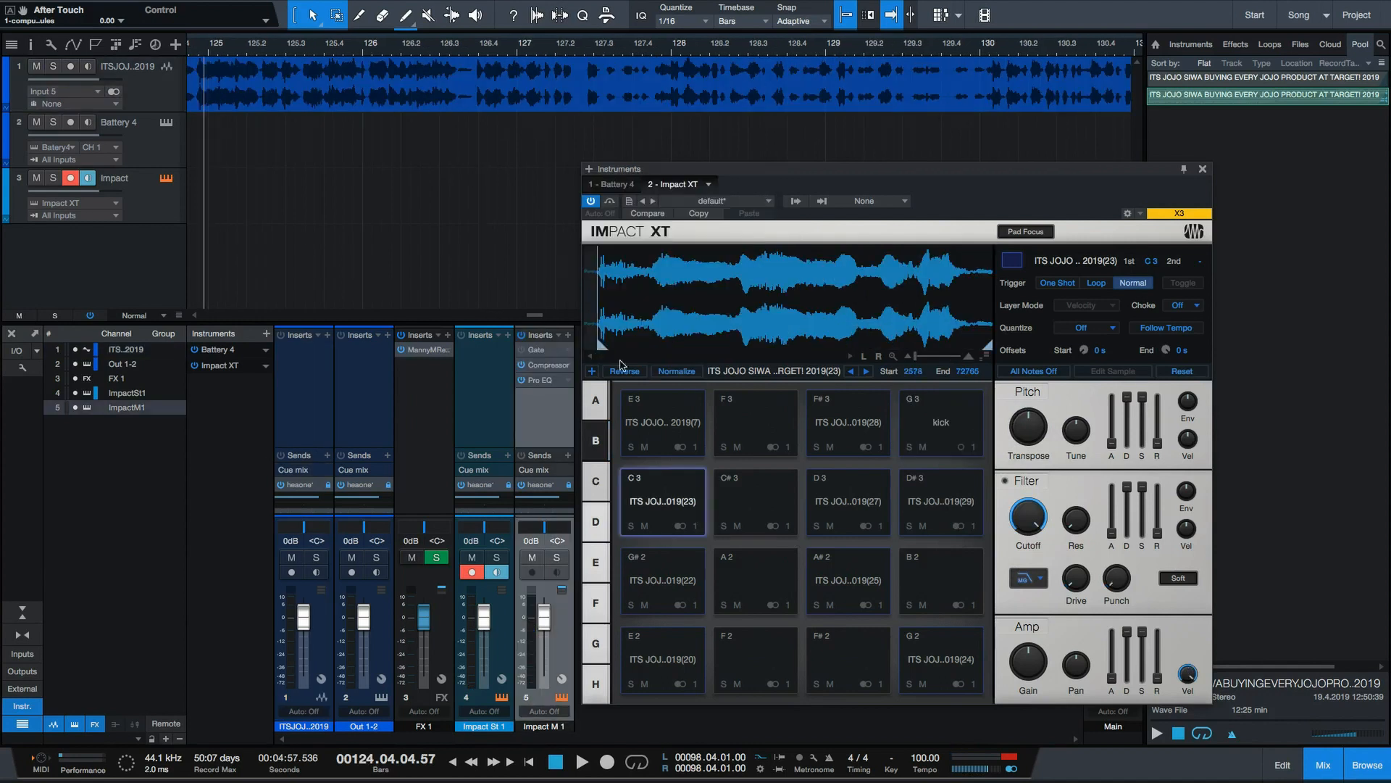
# Audition the C 3 pad and trim its sample to the short opening burst, from 3466 to 10716.
pyautogui.click(658, 514)
pyautogui.click(659, 515)
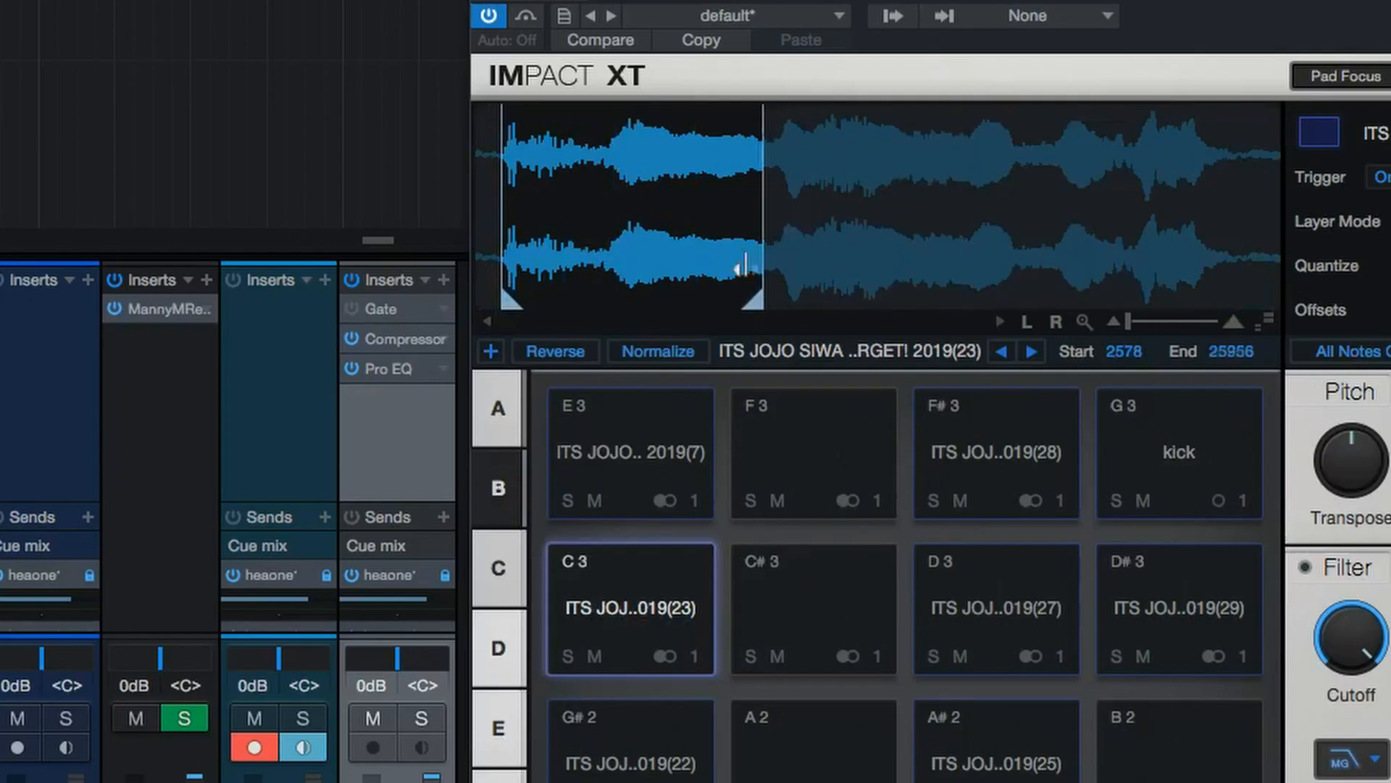
pyautogui.moveTo(750, 266); pyautogui.dragTo(591, 248)
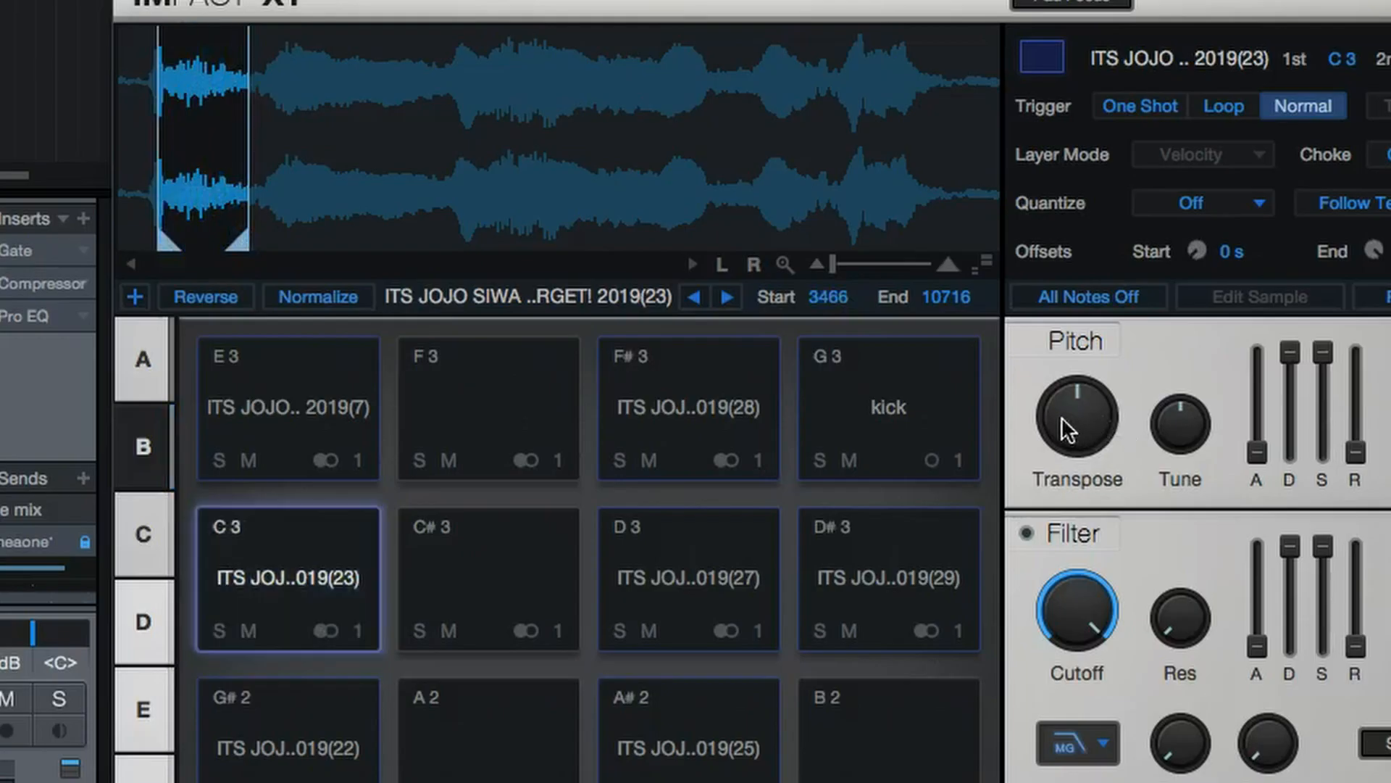
# Shape the C 3 pad's sound with slightly raised tuning and a BP12 Ladder filter with adjusted cutoff.
pyautogui.moveTo(1356, 434); pyautogui.dragTo(1326, 386)
pyautogui.moveTo(1052, 336); pyautogui.dragTo(1051, 421)
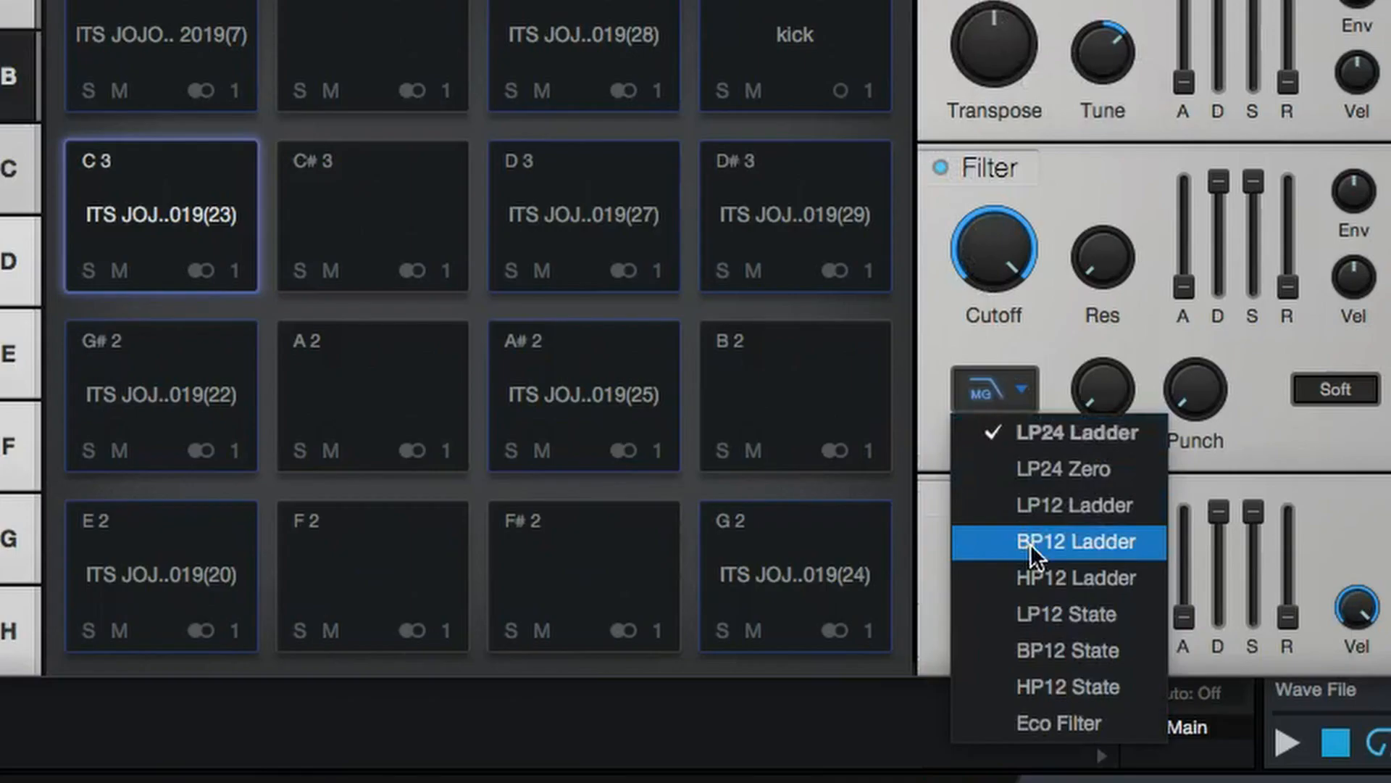
pyautogui.click(1031, 544)
pyautogui.moveTo(988, 229); pyautogui.dragTo(981, 134)
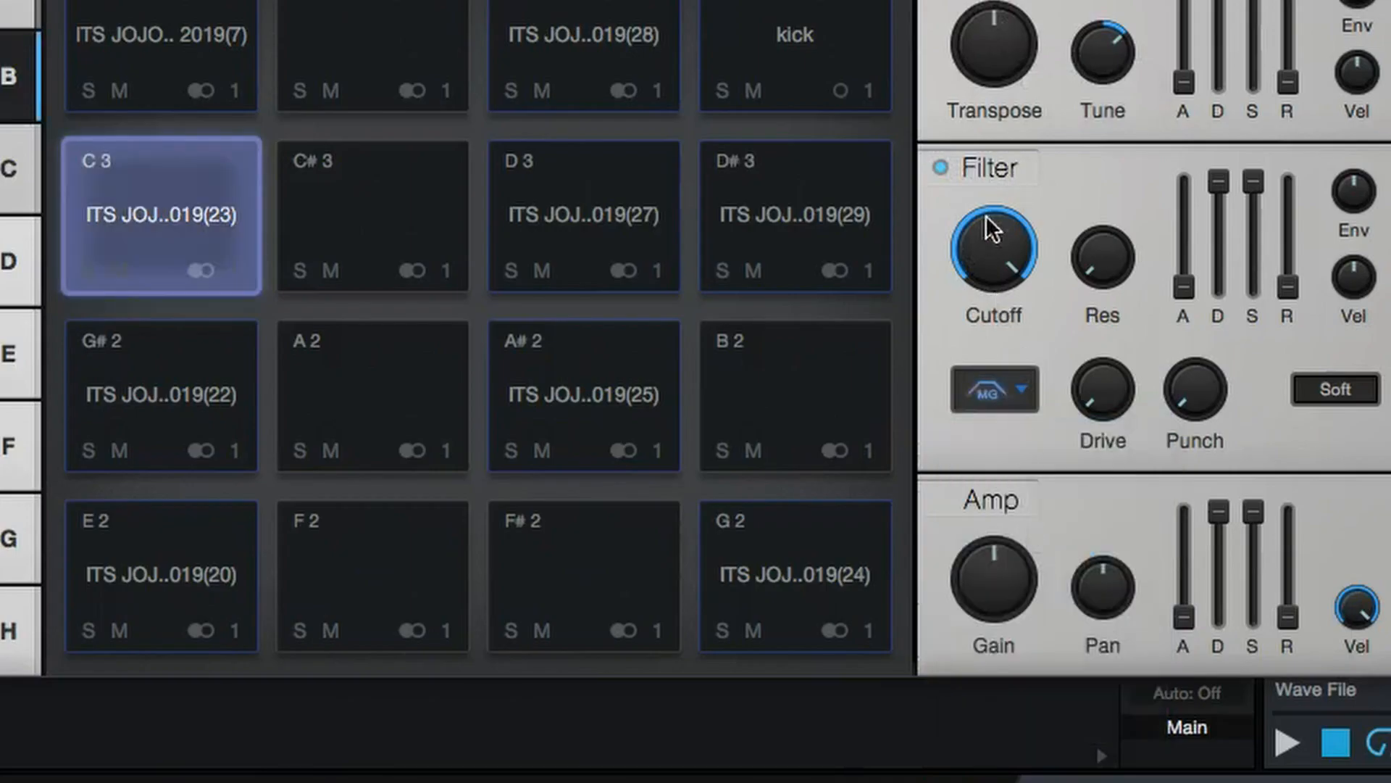
pyautogui.moveTo(993, 571); pyautogui.dragTo(985, 632)
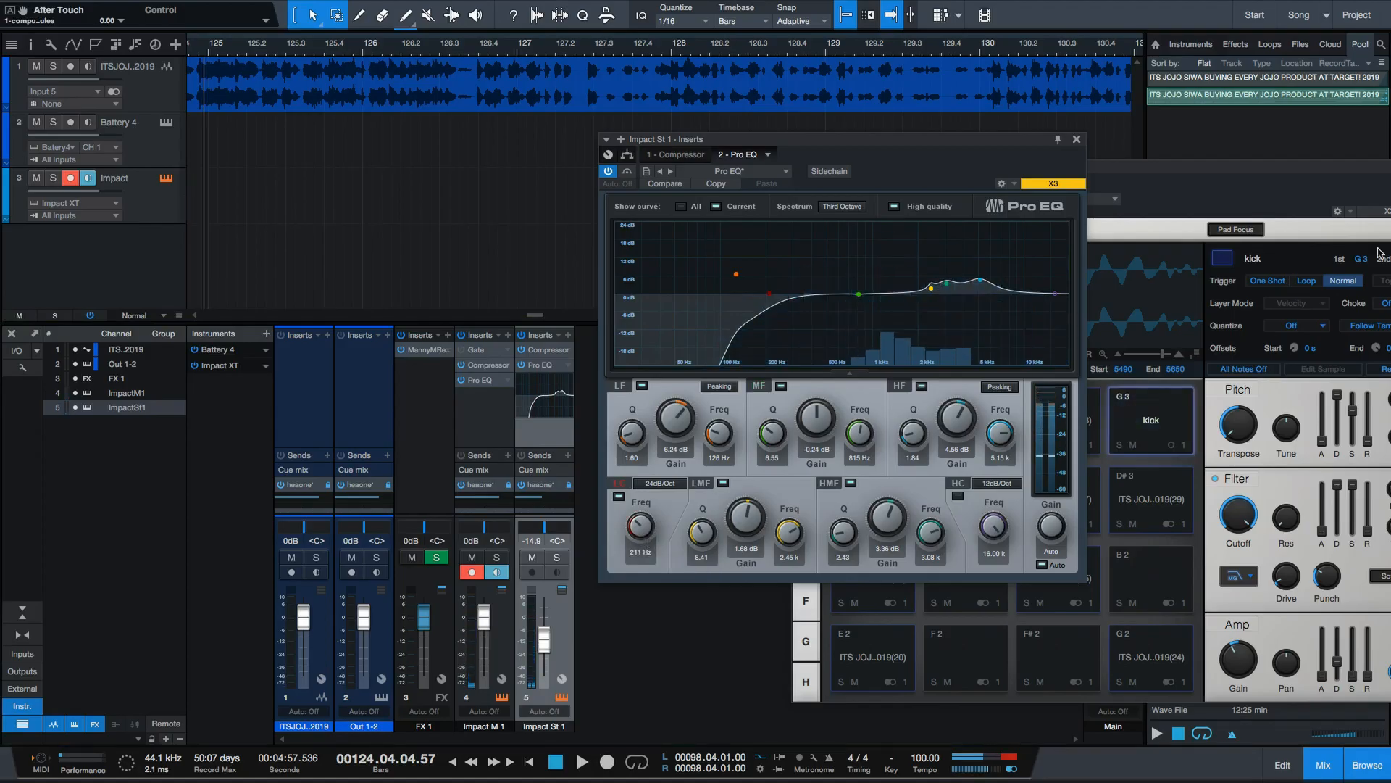
# Close the Pro EQ window and rename the C 3 pad snare.
pyautogui.click(1076, 139)
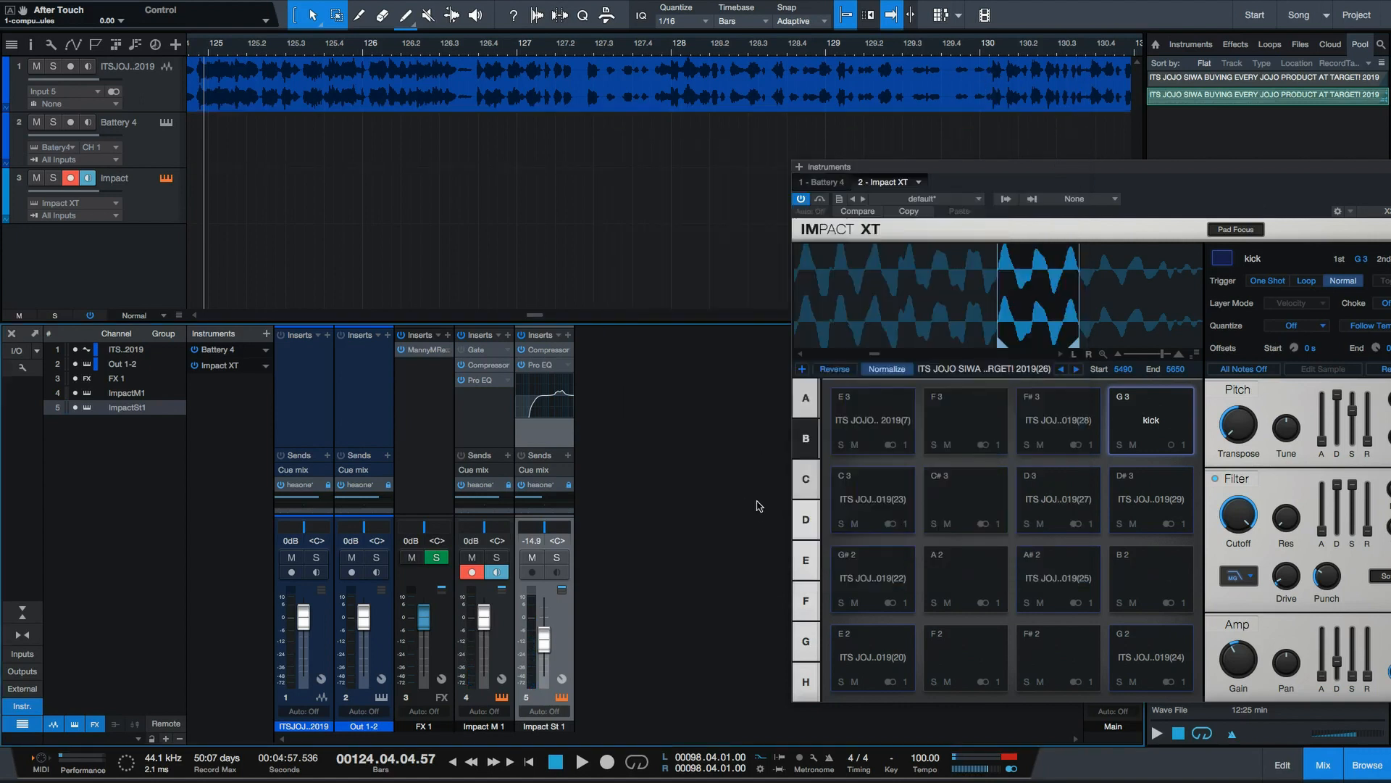
pyautogui.press('super+s')
pyautogui.write('sna')
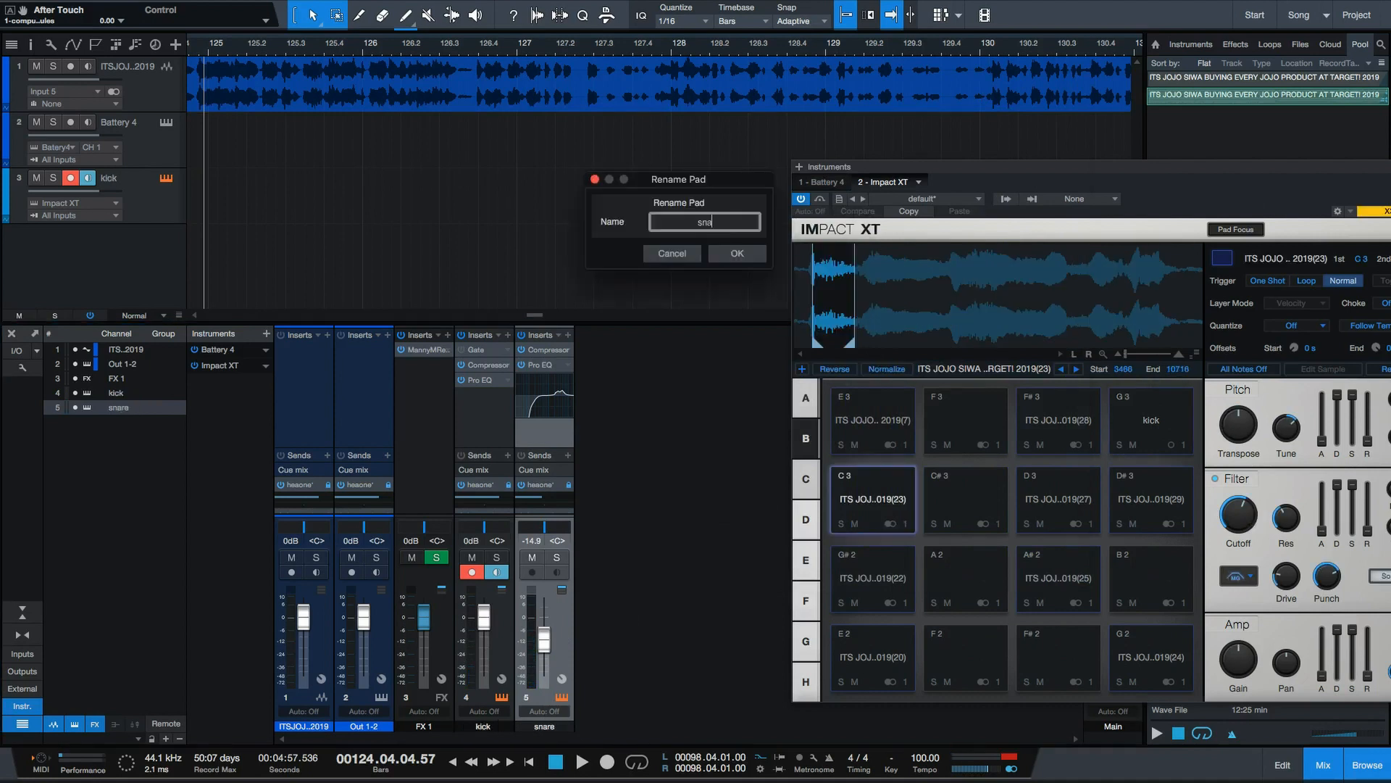
pyautogui.press('Return')
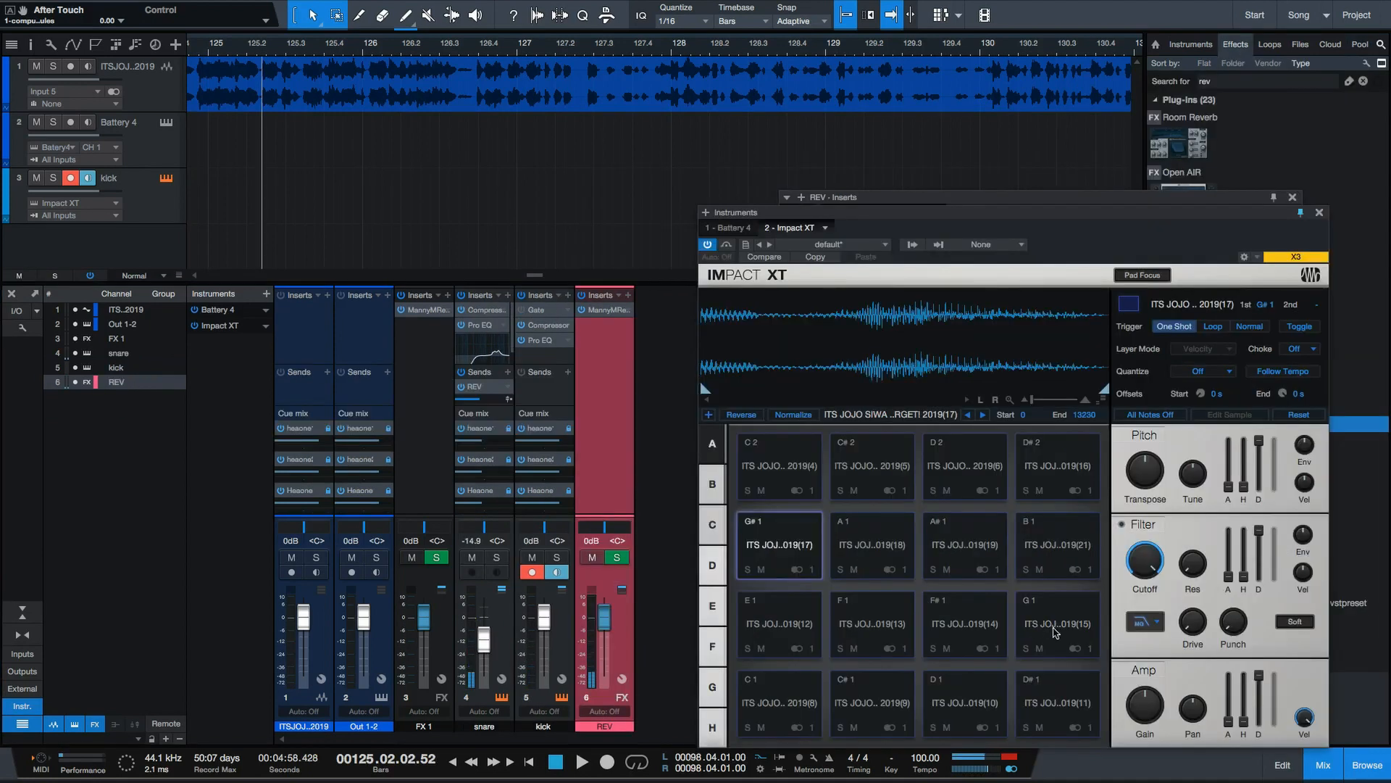
# Audition the G 1 pad and trim its sample to the quiet part between the bursts, from 9768 to 13419.
pyautogui.click(1055, 630)
pyautogui.click(1055, 629)
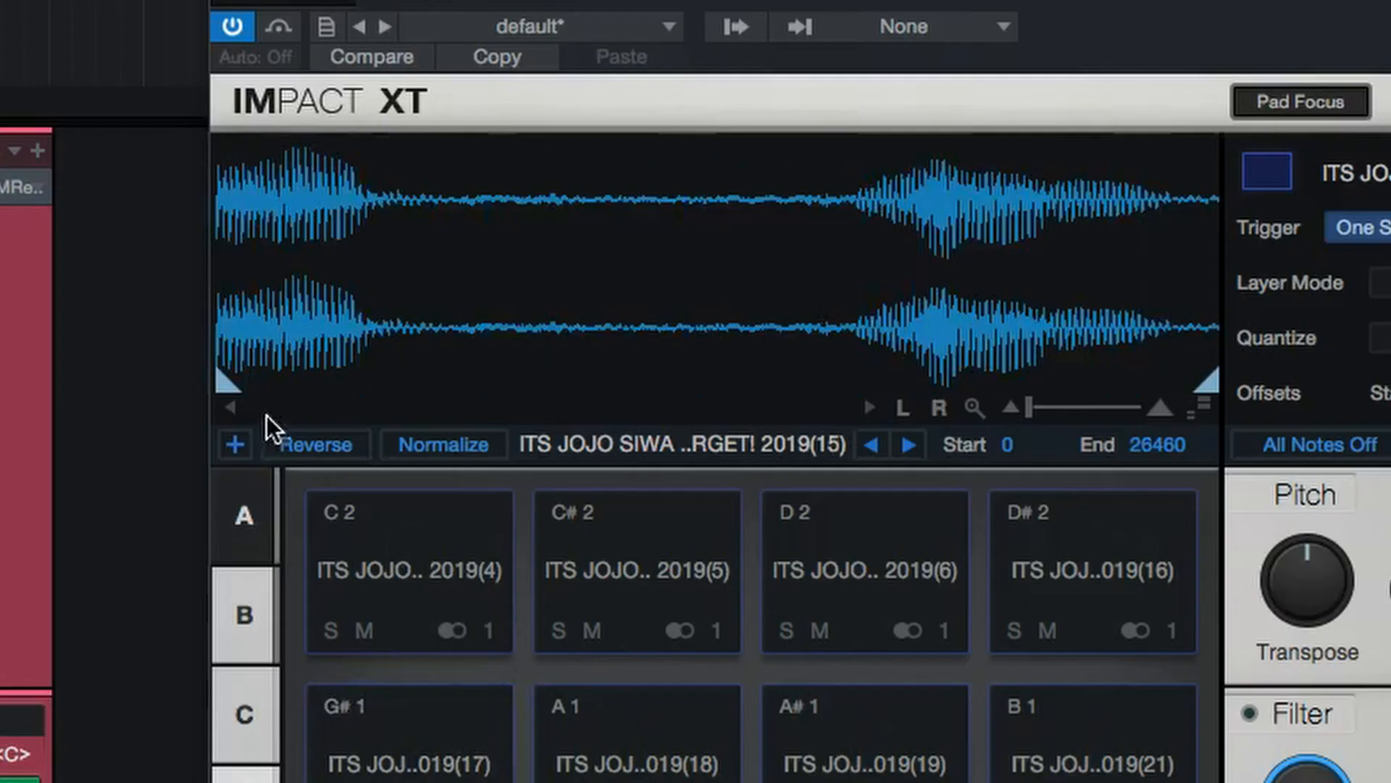
pyautogui.moveTo(705, 392); pyautogui.dragTo(846, 397)
pyautogui.moveTo(1105, 390); pyautogui.dragTo(716, 406)
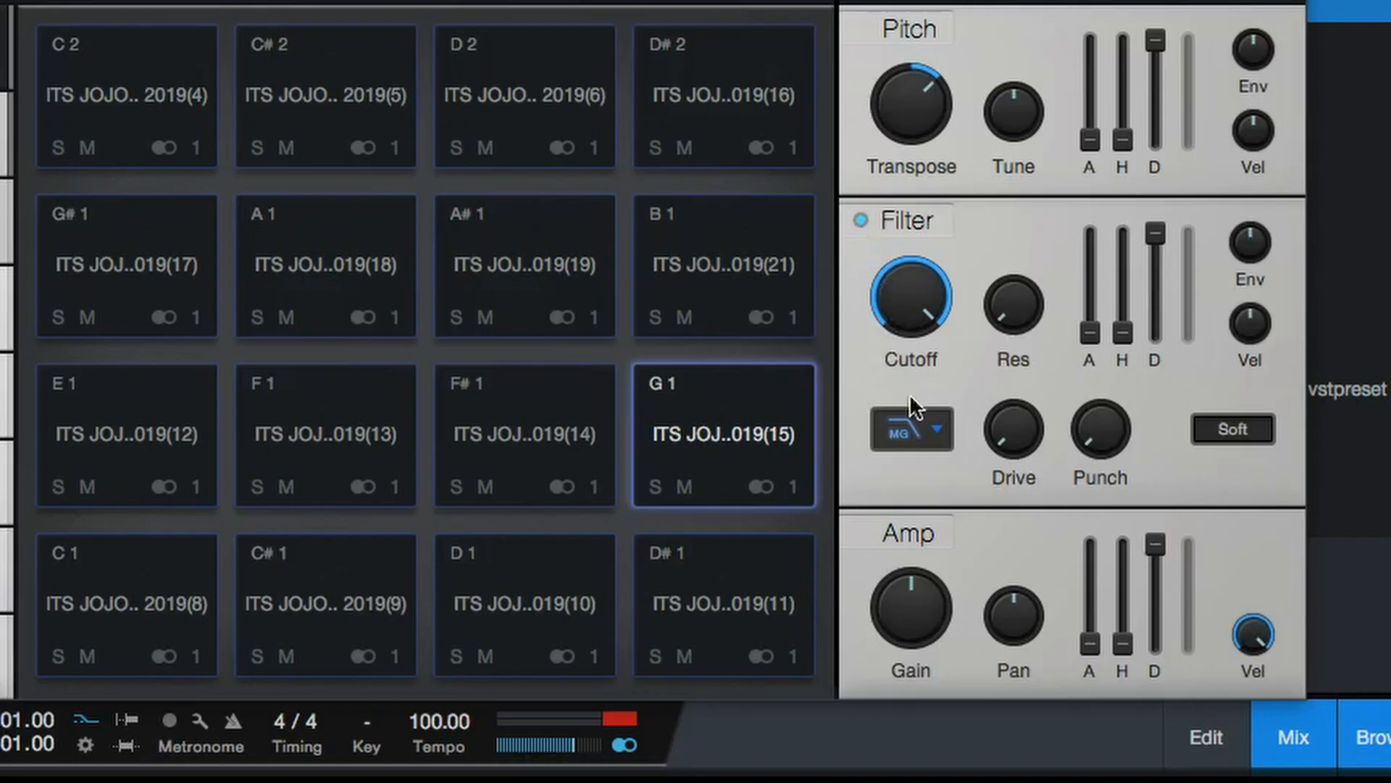
# Set the G 1 pad's filter to HP12 Ladder with about 1.85 kHz cutoff and move the sample start to 12105.
pyautogui.click(917, 435)
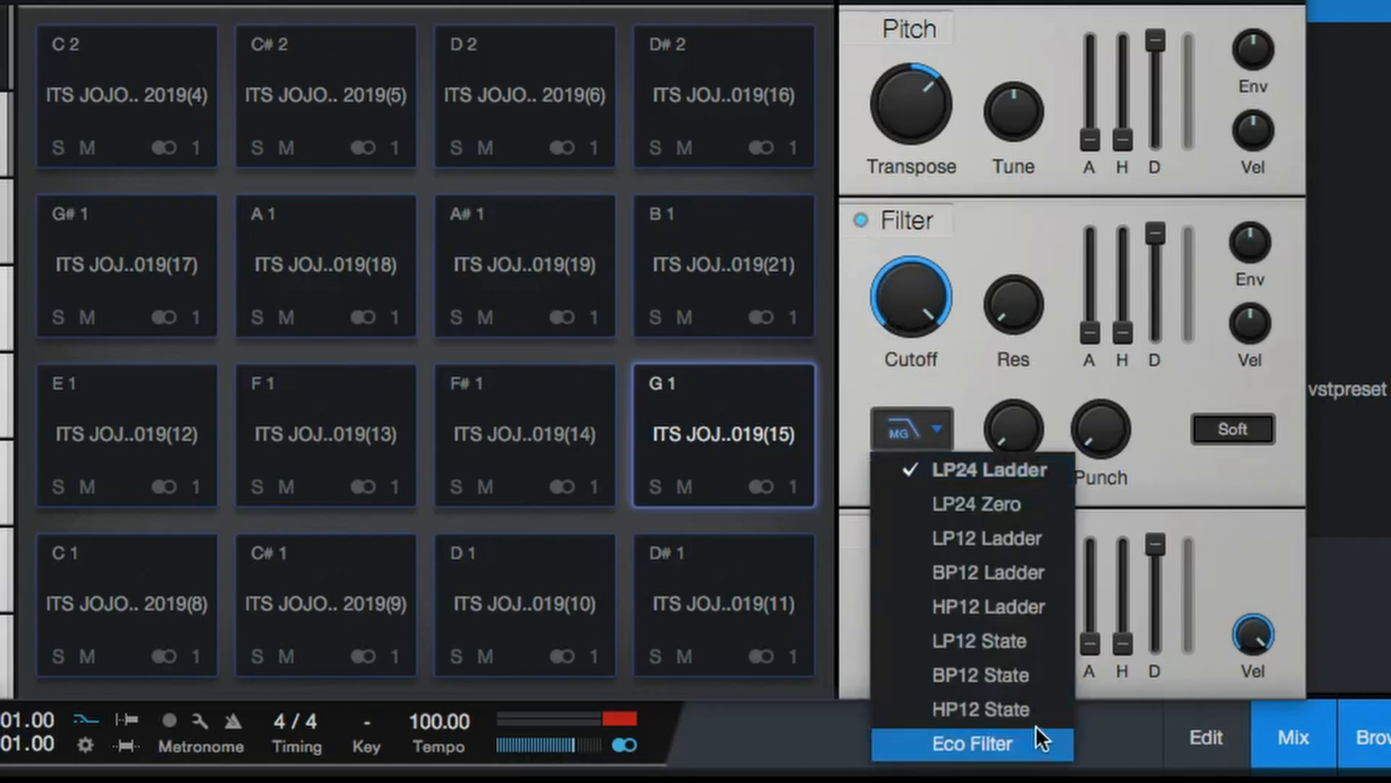
pyautogui.click(1004, 606)
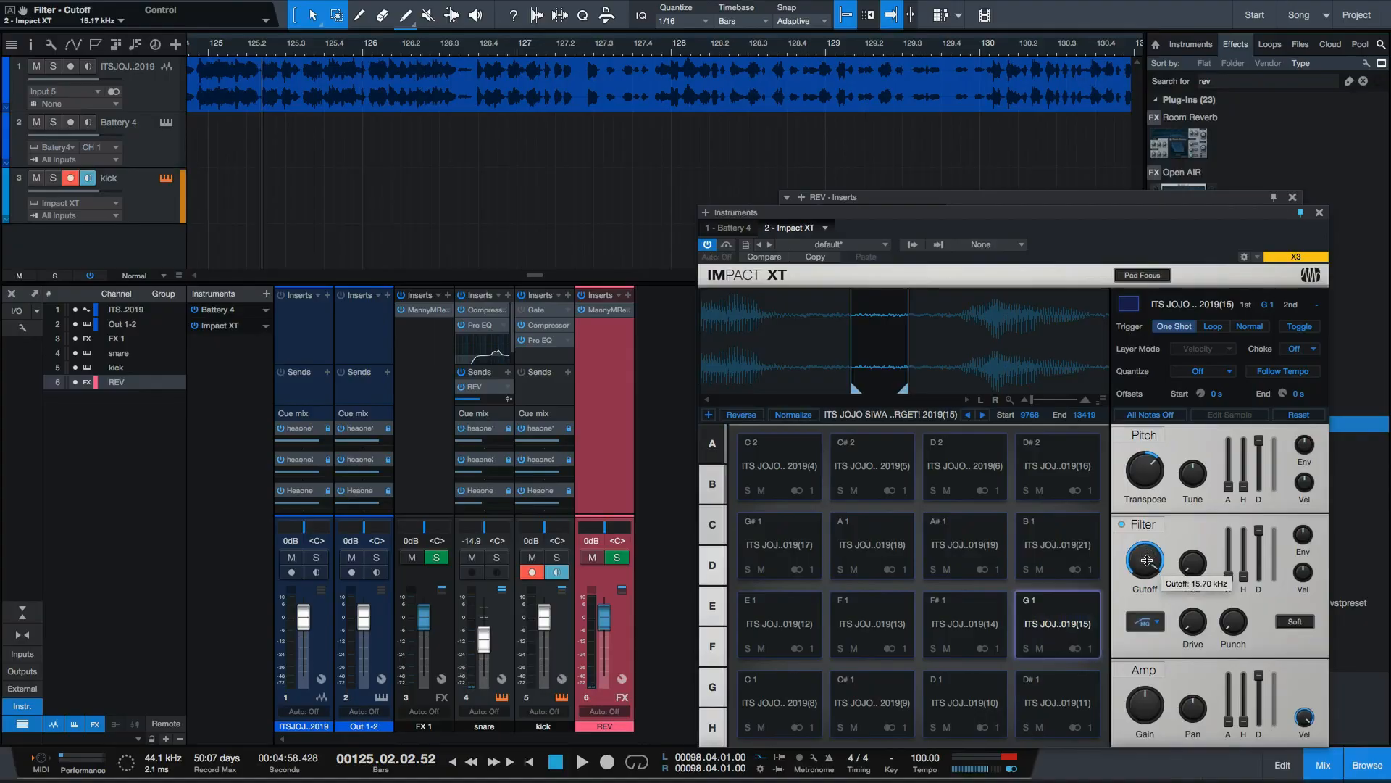
pyautogui.moveTo(1147, 560); pyautogui.dragTo(1151, 591)
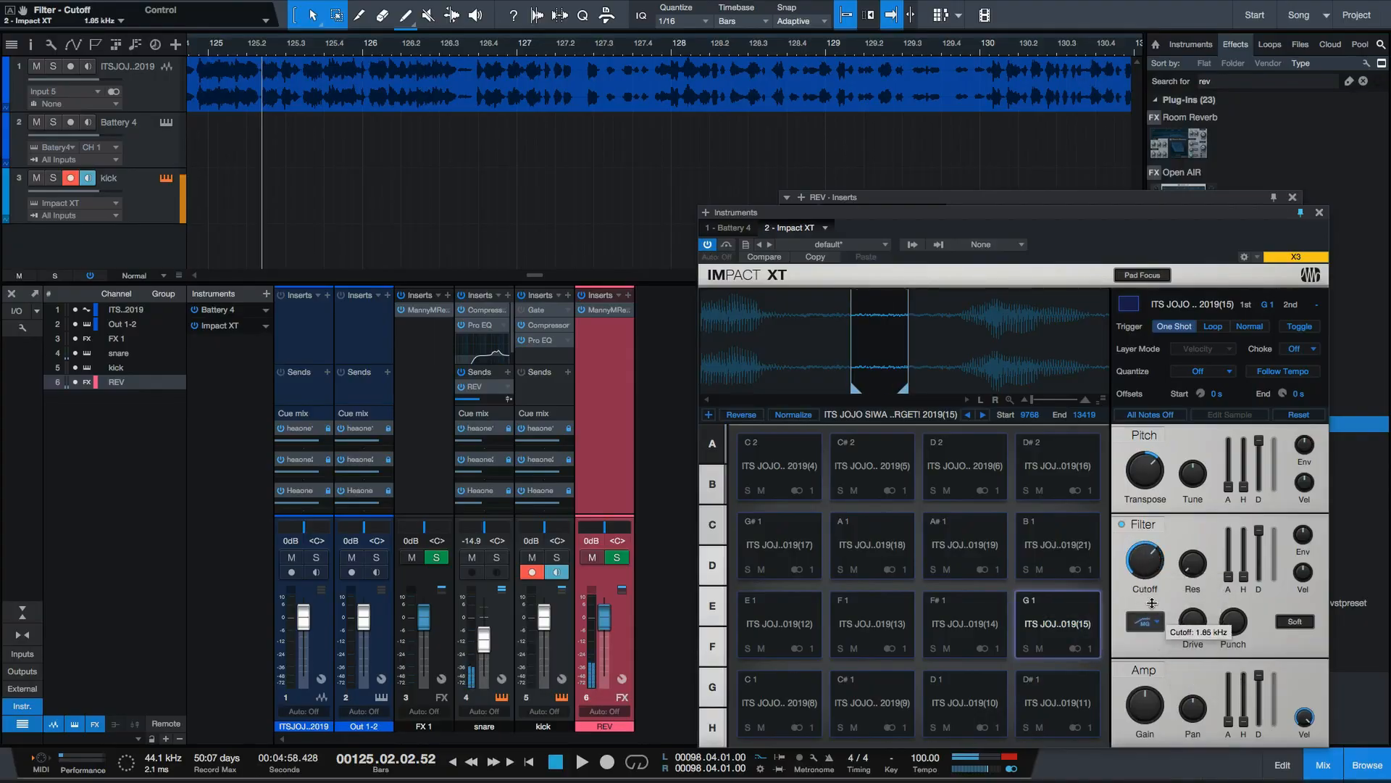
pyautogui.moveTo(855, 389)
pyautogui.mouseDown()
pyautogui.moveTo(908, 390)
pyautogui.moveTo(893, 391)
pyautogui.mouseUp()
# Raise the filter drive and punch of the G 1 pad and rename the pad hi hat.
pyautogui.moveTo(1193, 621); pyautogui.dragTo(1192, 505)
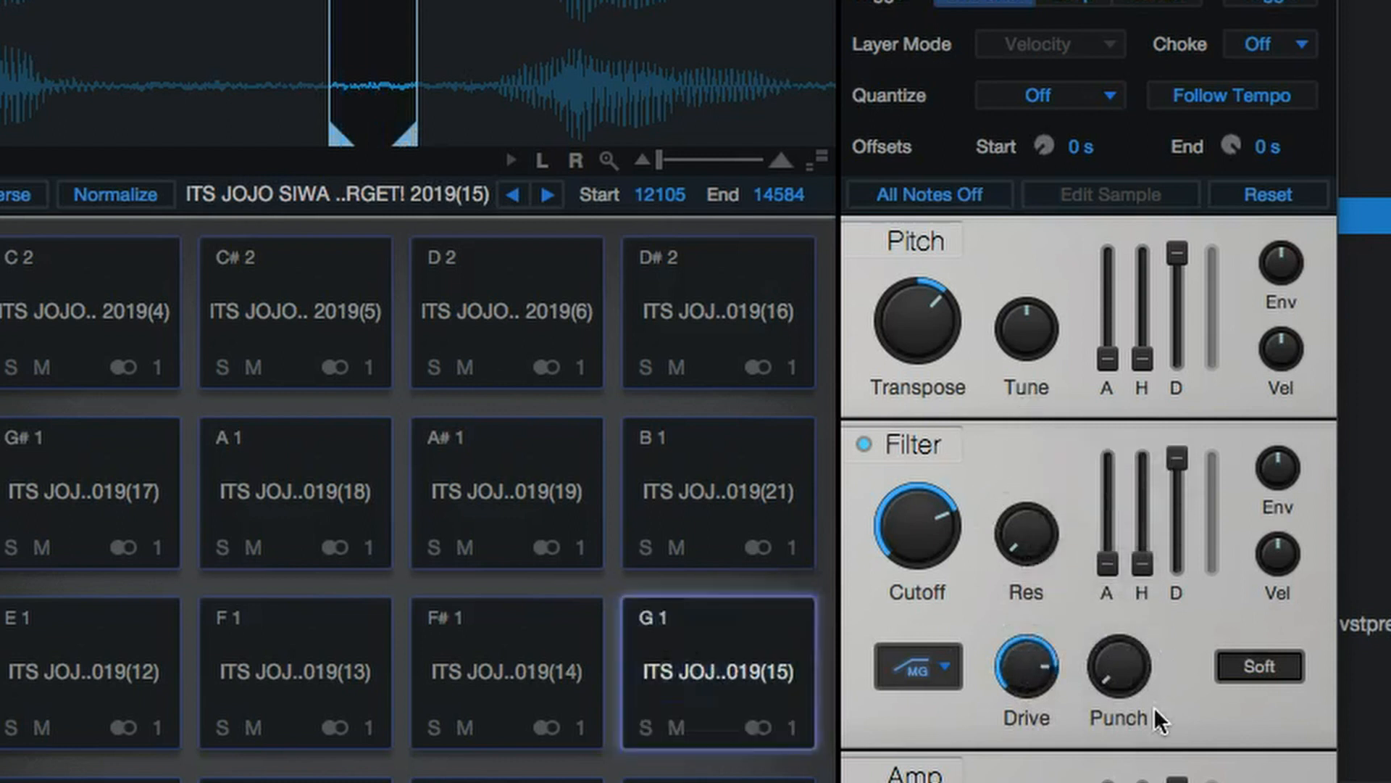
pyautogui.moveTo(1120, 670); pyautogui.dragTo(1109, 432)
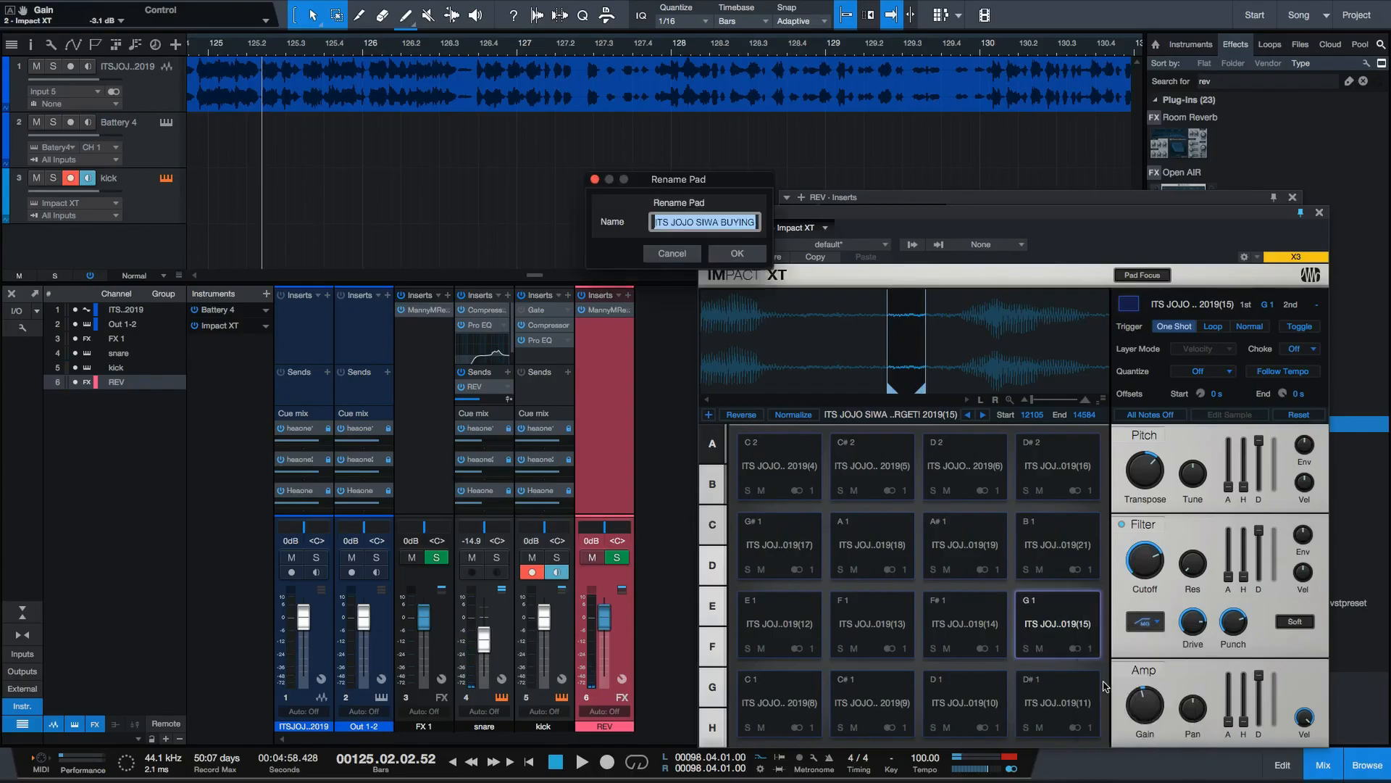
pyautogui.write('hi hat')
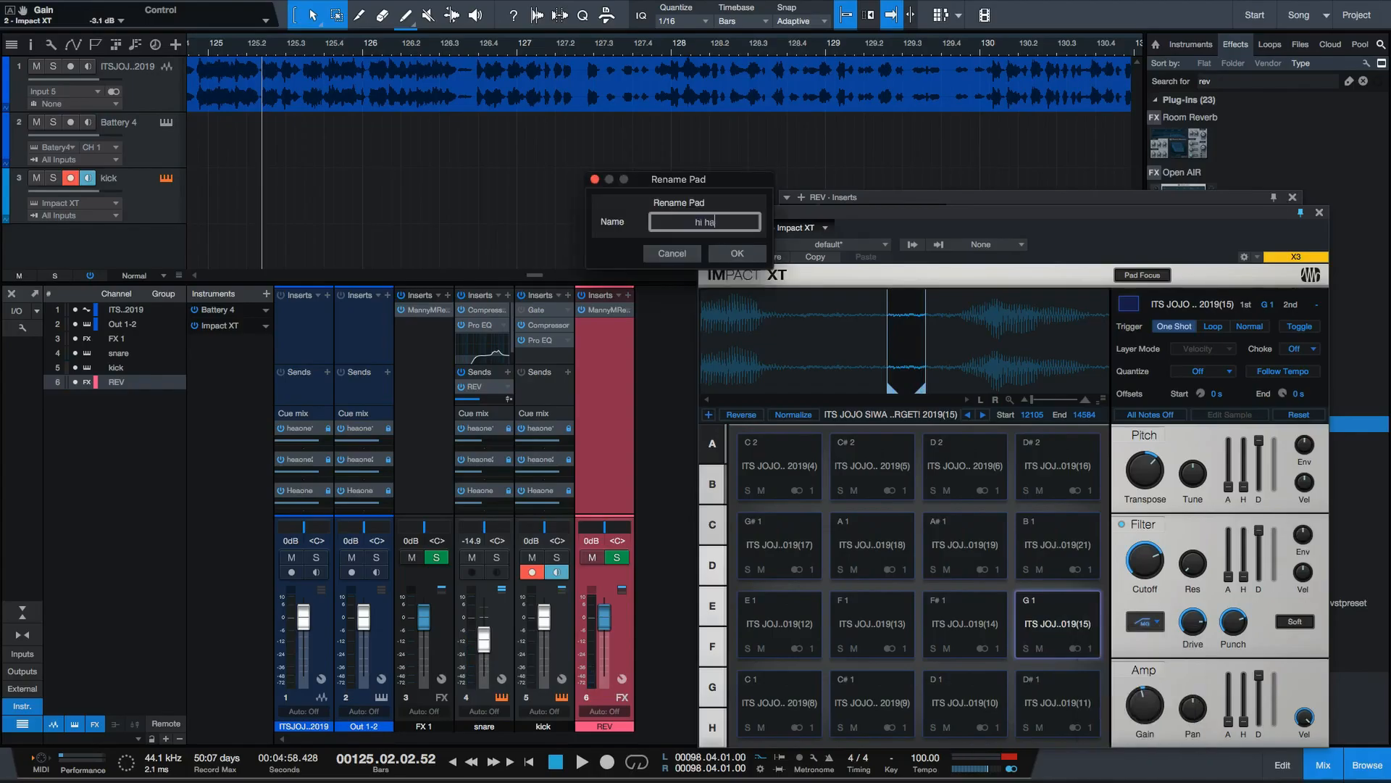
pyautogui.press('Return')
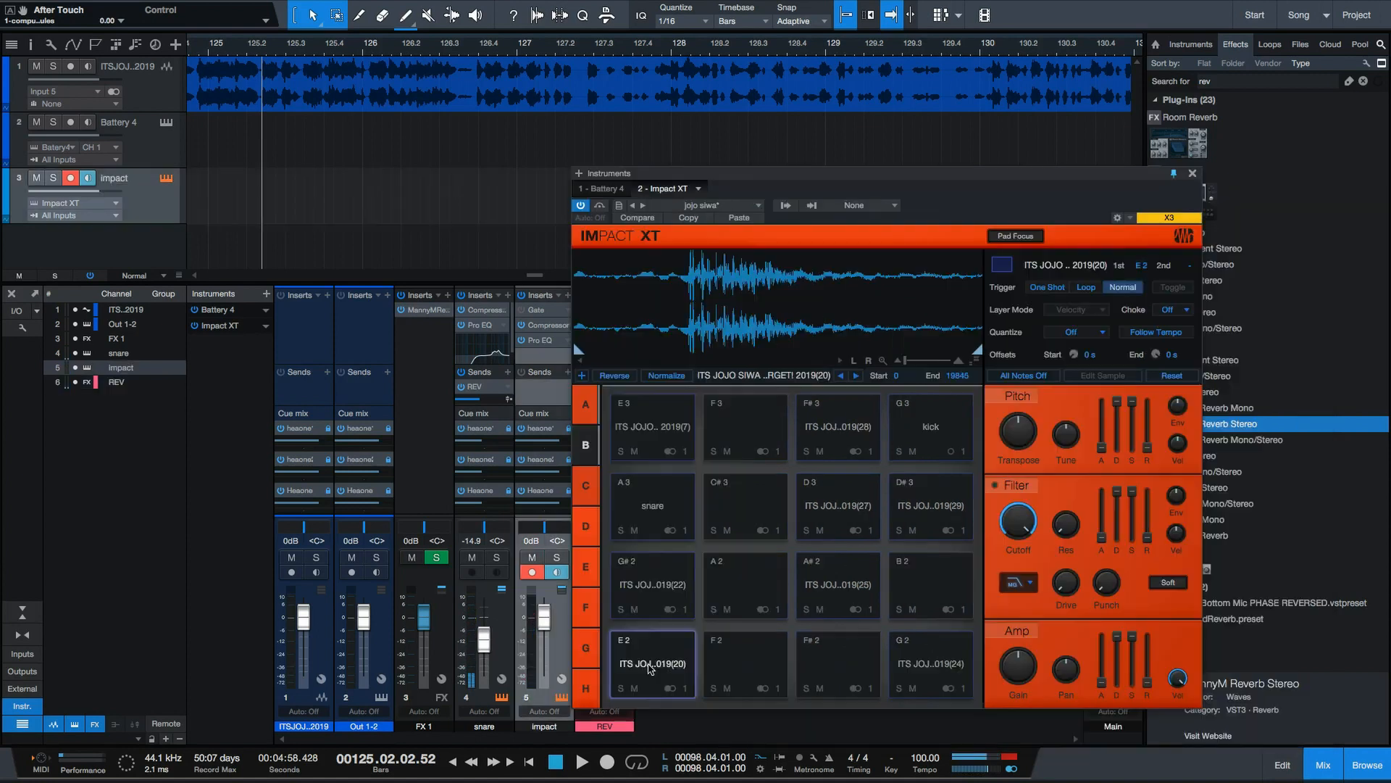
# Audition the E 2 pad and trim its sample to the main burst, from 5689 to 12685.
pyautogui.click(650, 668)
pyautogui.click(650, 667)
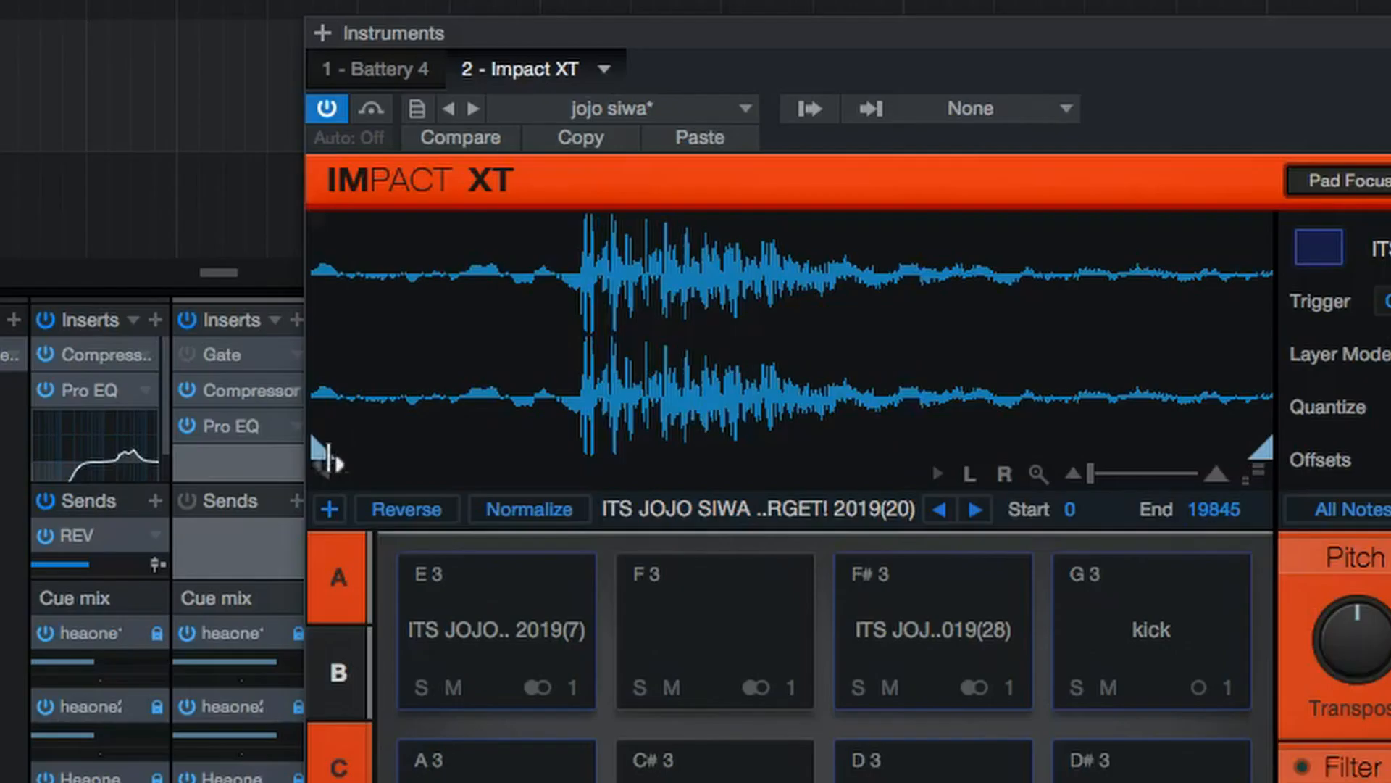
pyautogui.moveTo(580, 351); pyautogui.dragTo(680, 351)
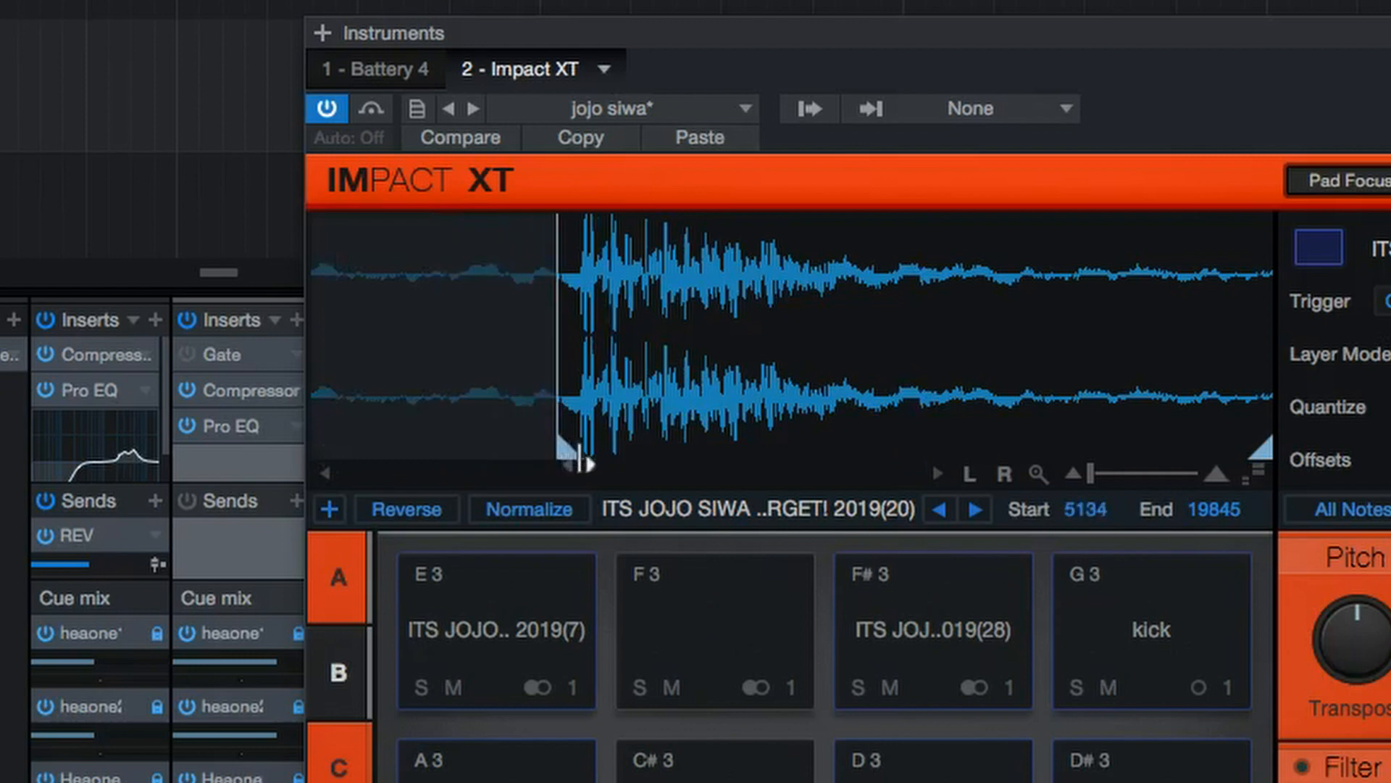
pyautogui.moveTo(977, 351); pyautogui.dragTo(801, 363)
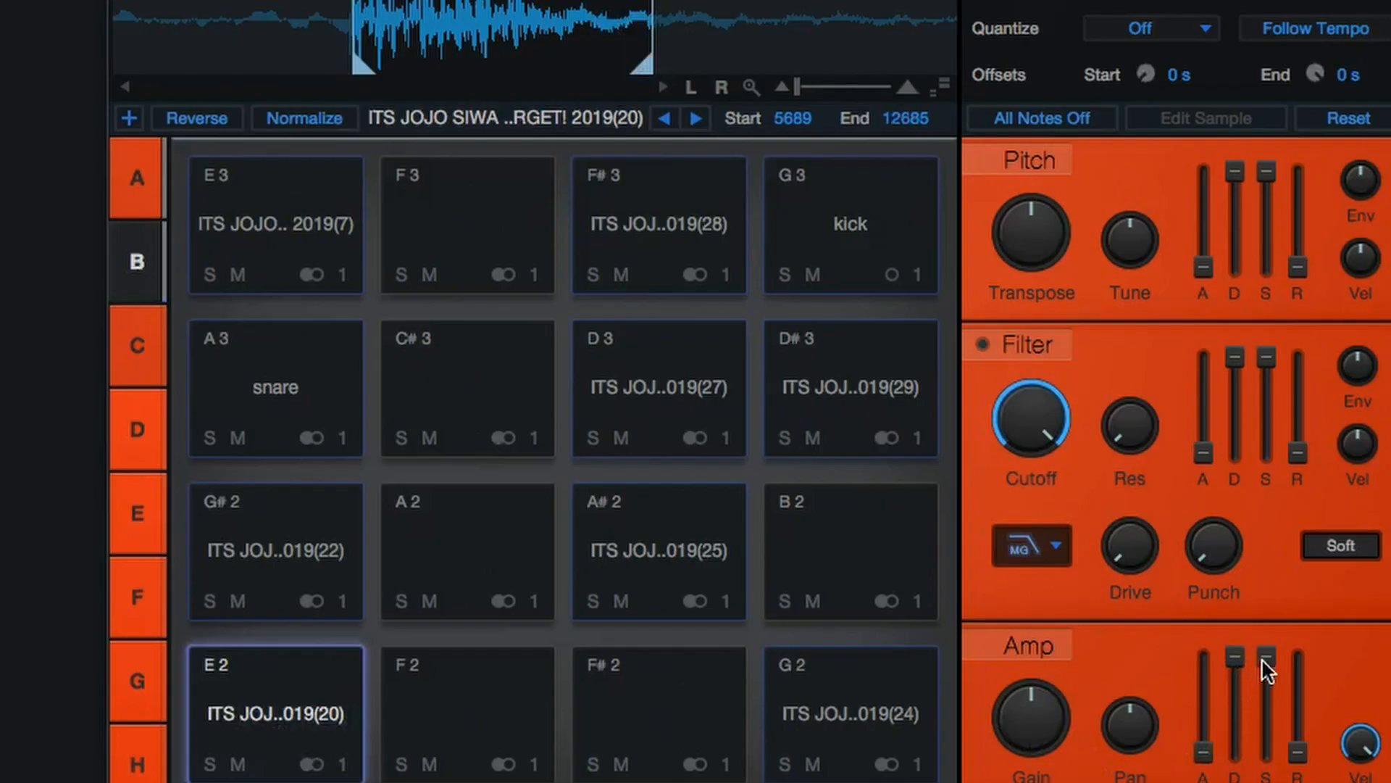
# Lower the amp envelope's sustain on the E 2 pad and audition the result.
pyautogui.moveTo(1262, 661); pyautogui.dragTo(1262, 776)
pyautogui.click(282, 733)
pyautogui.click(282, 733)
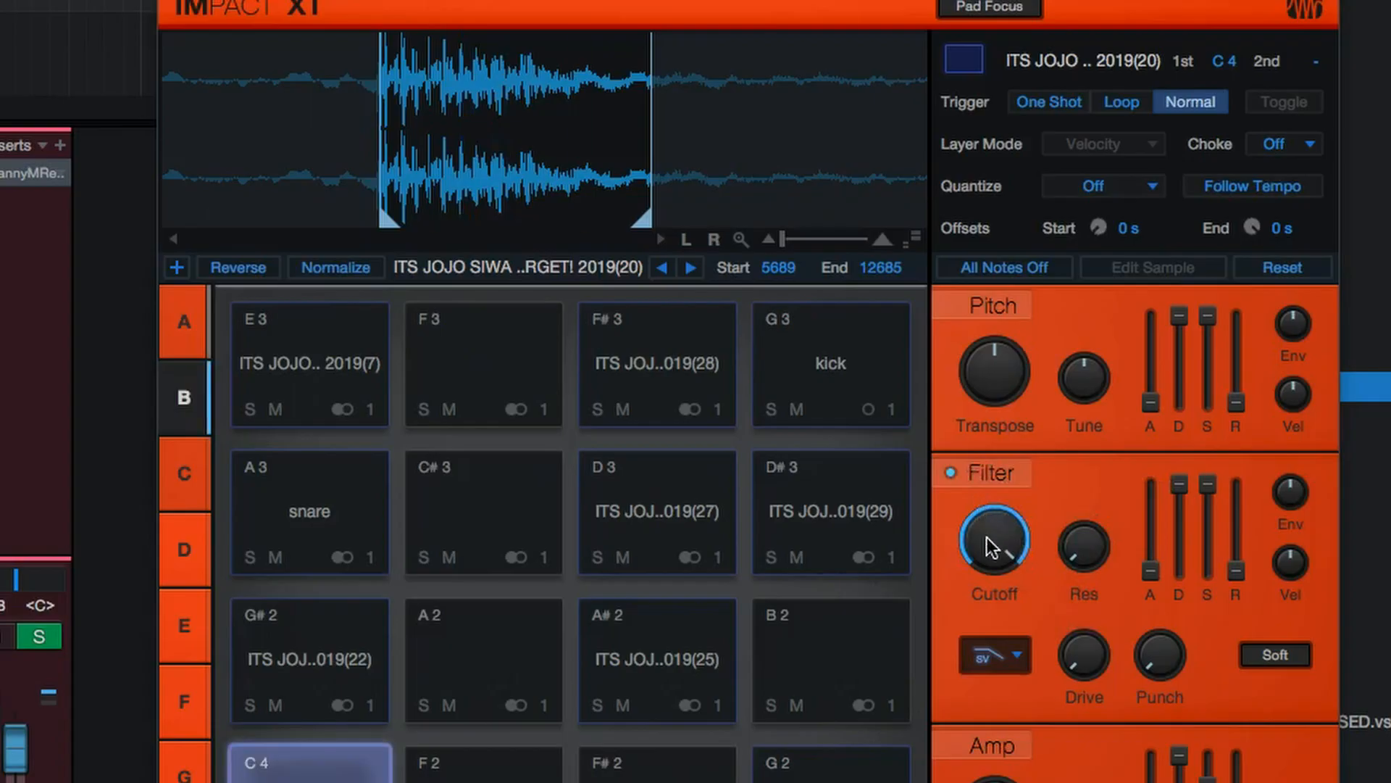
# Lower the C 4 pad's filter cutoff and raise its resonance to about 76 %.
pyautogui.moveTo(1124, 508); pyautogui.dragTo(1120, 555)
pyautogui.moveTo(1120, 555); pyautogui.dragTo(1120, 567)
pyautogui.moveTo(1175, 510); pyautogui.dragTo(1136, 360)
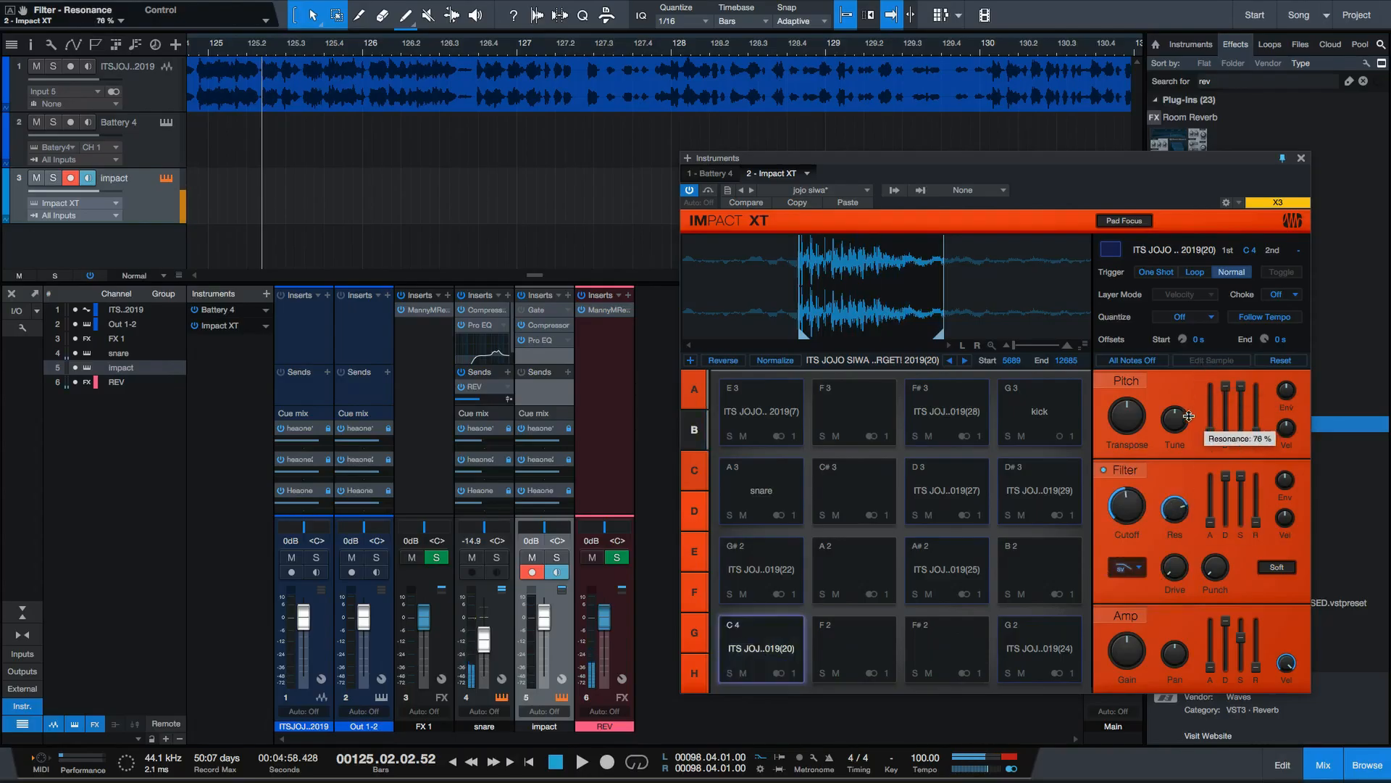
# Shape the C 4 pad's pitch envelope by adjusting its attack and envelope modulation amount.
pyautogui.moveTo(1049, 385); pyautogui.dragTo(1011, 561)
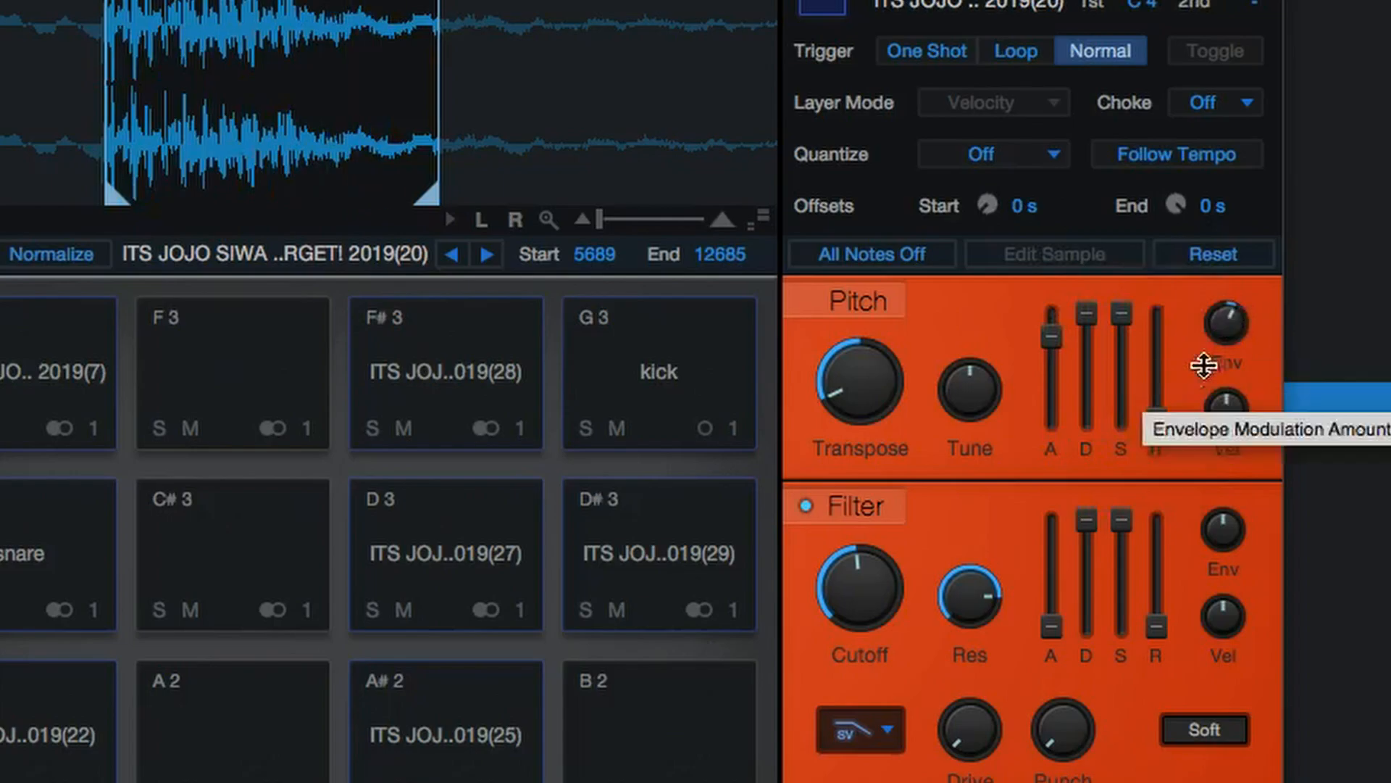
pyautogui.moveTo(1204, 366); pyautogui.dragTo(1192, 501)
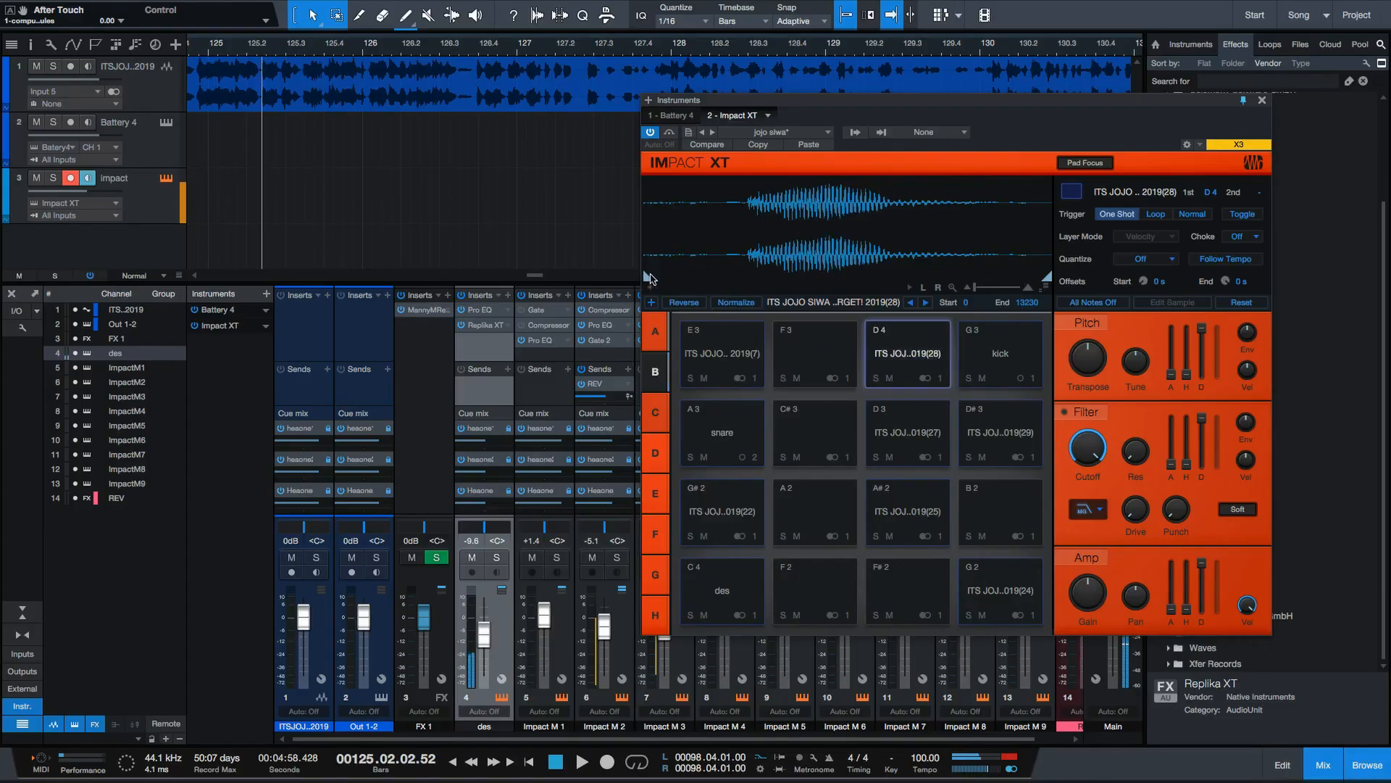
# Trim the D 4 pad's sample to 3328–9092 and shape its filter with a lowered cutoff and raised resonance.
pyautogui.moveTo(649, 276); pyautogui.dragTo(750, 276)
pyautogui.moveTo(1046, 276)
pyautogui.mouseDown()
pyautogui.moveTo(861, 317)
pyautogui.moveTo(918, 314)
pyautogui.mouseUp()
pyautogui.click(1065, 412)
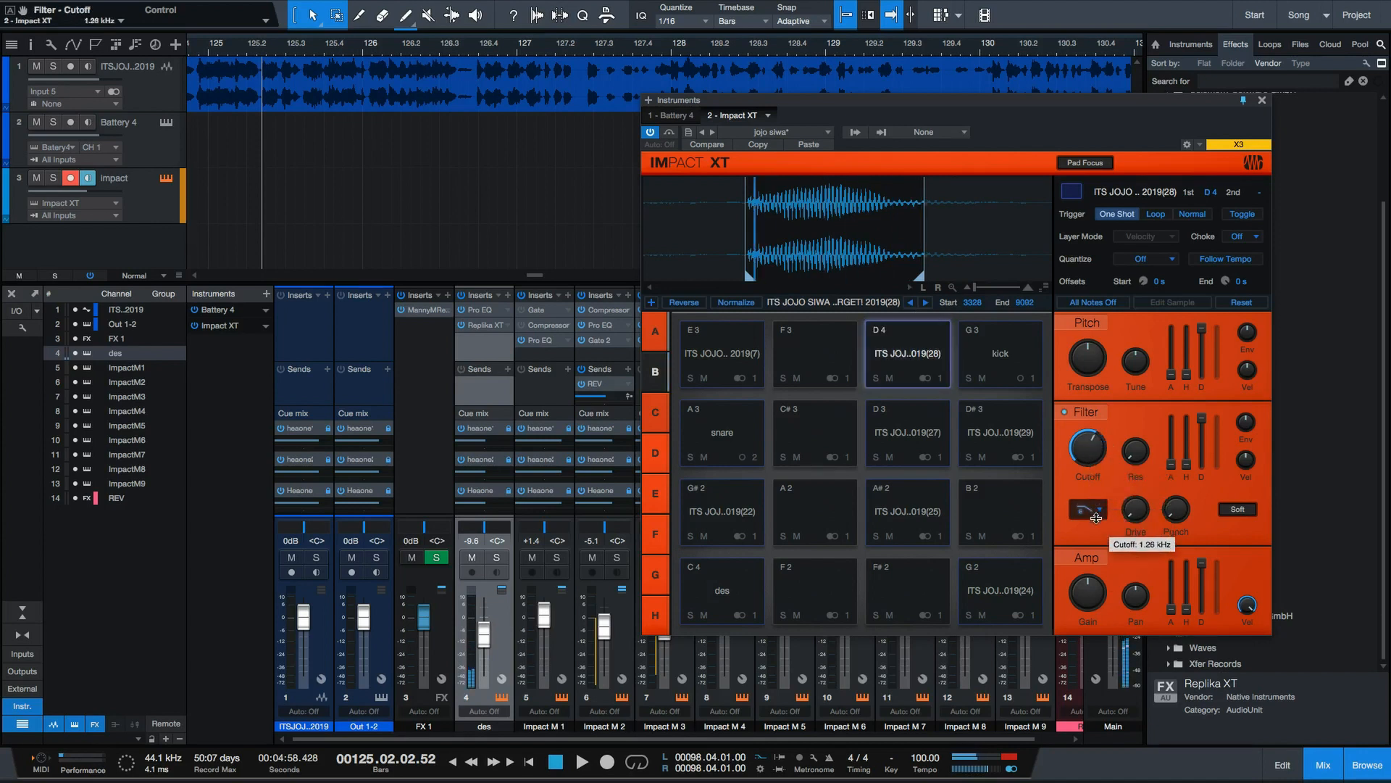
pyautogui.moveTo(1132, 451); pyautogui.dragTo(1131, 340)
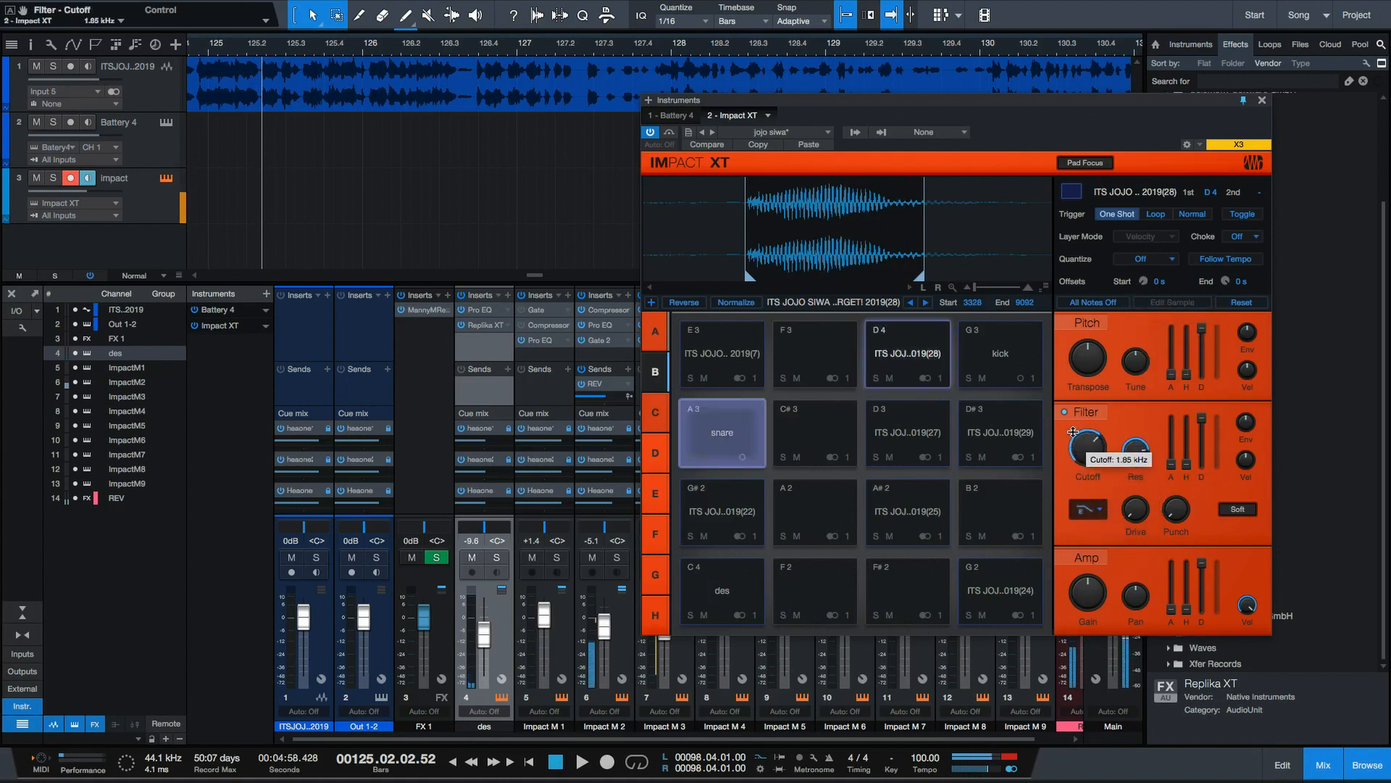
pyautogui.click(1236, 509)
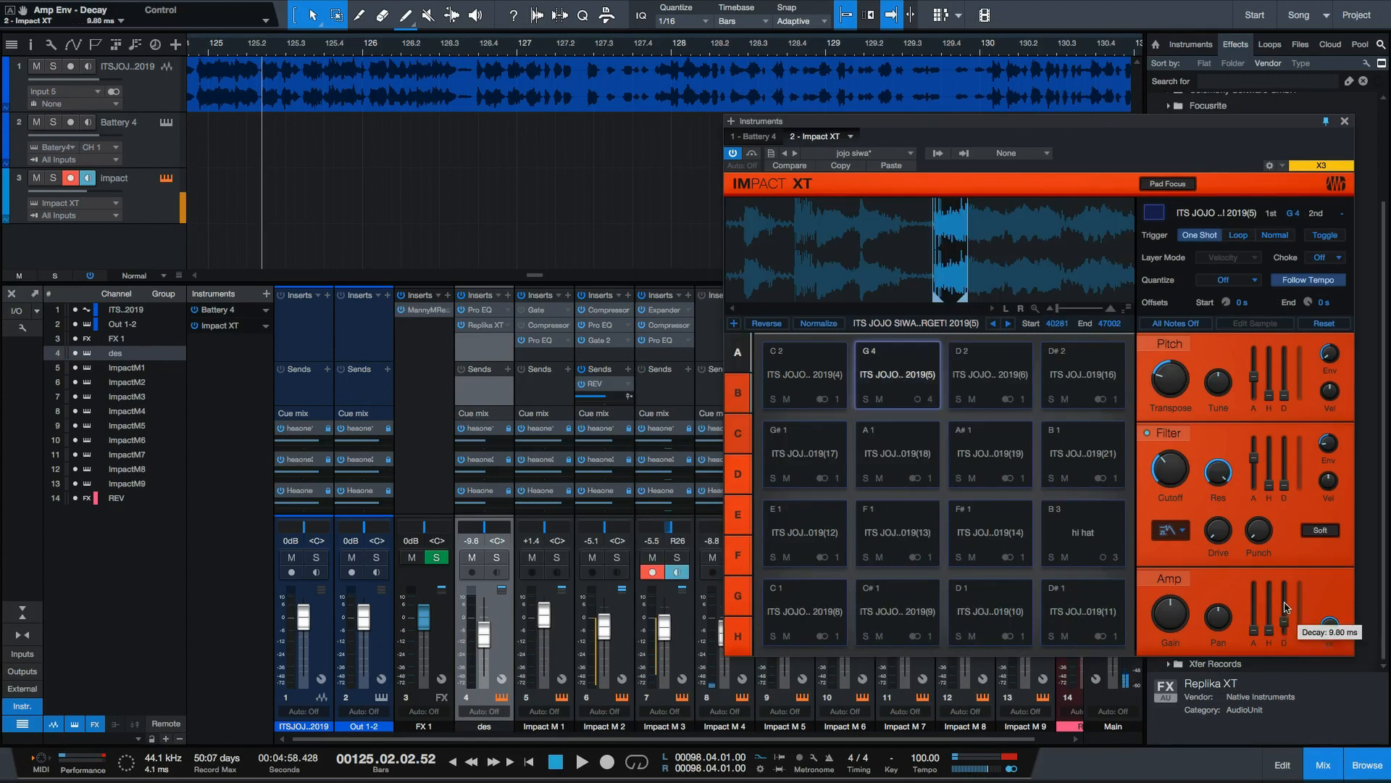
# Raise the amp envelope's decay on the G 4 pad.
pyautogui.moveTo(1281, 625); pyautogui.dragTo(1280, 553)
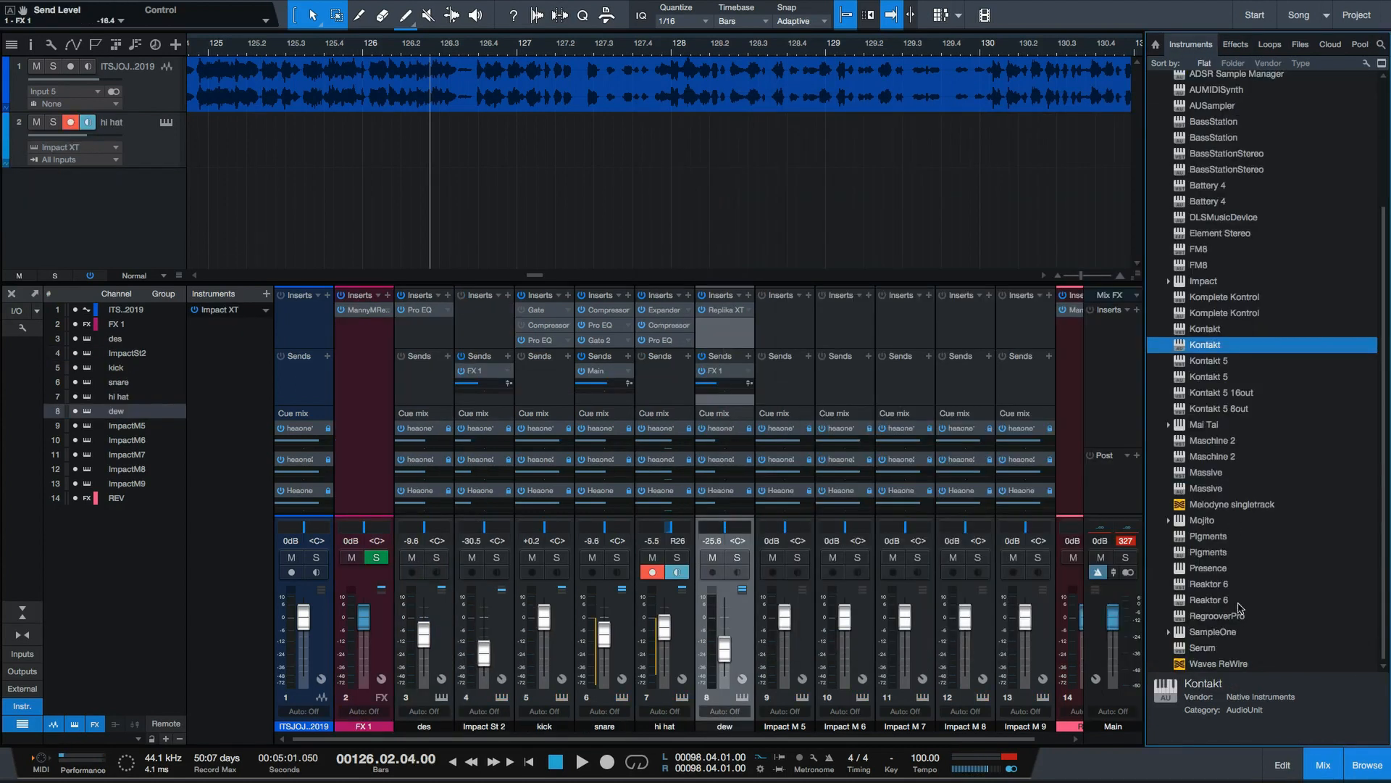
# Add a SampleOne instrument track below the hi hat track and move its window clear of the audio waveform.
pyautogui.click(1217, 632)
pyautogui.click(1167, 633)
pyautogui.moveTo(1188, 639); pyautogui.dragTo(143, 202)
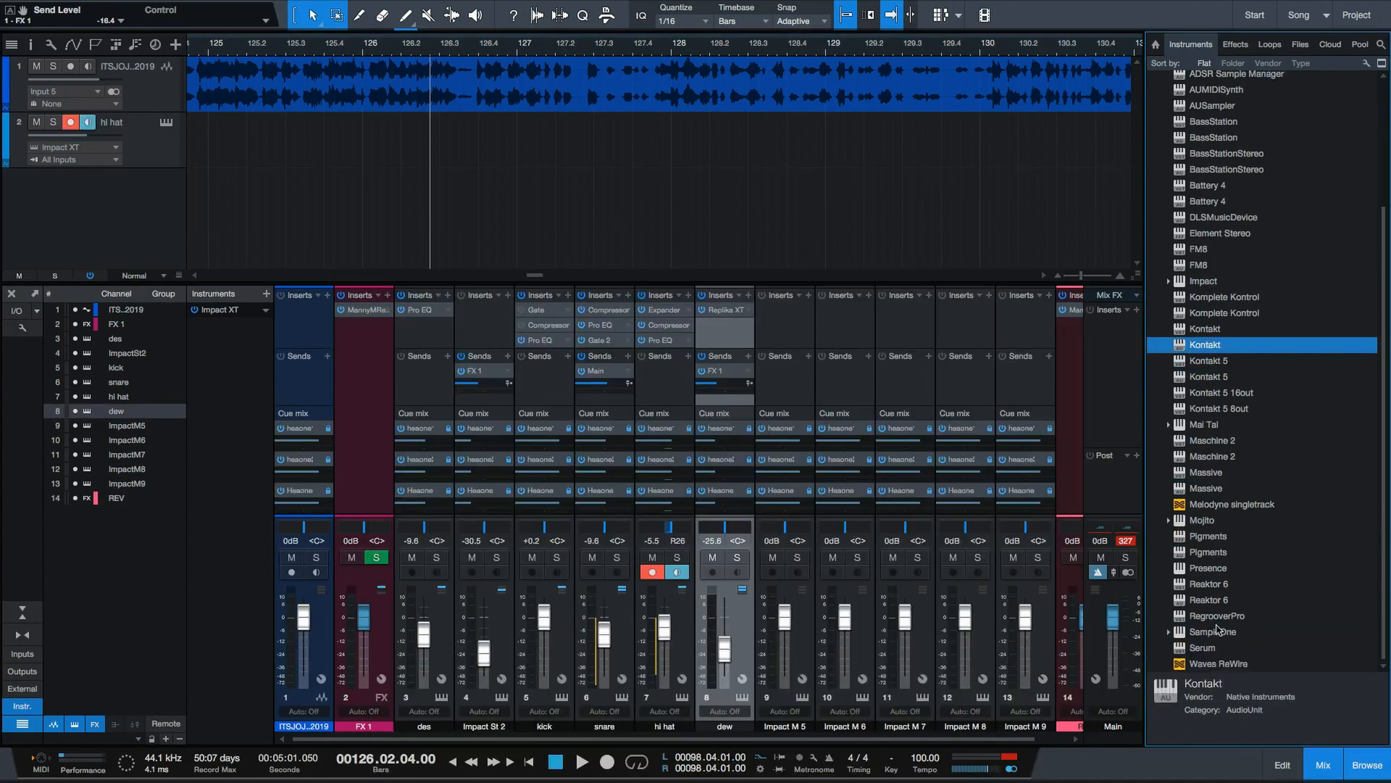
pyautogui.click(1177, 634)
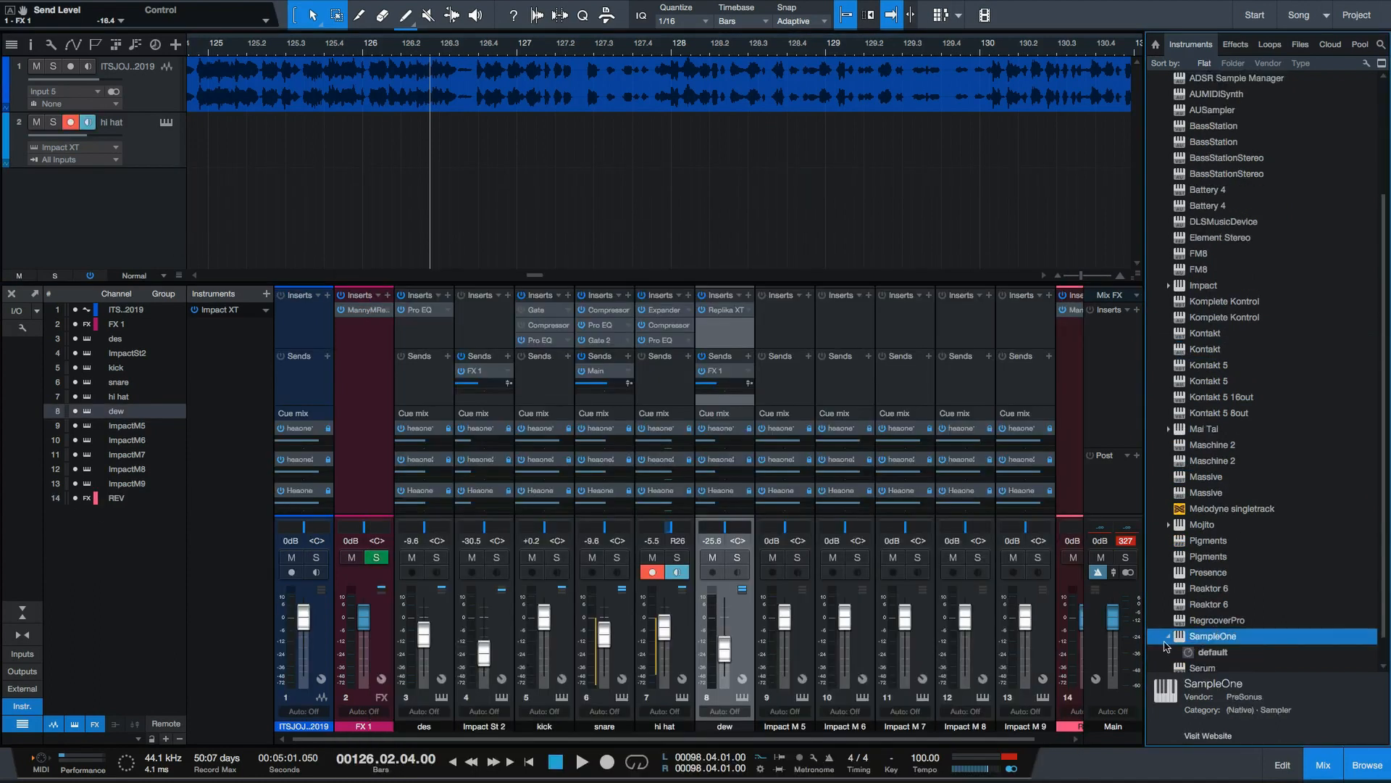
pyautogui.moveTo(1188, 639); pyautogui.dragTo(143, 204)
pyautogui.moveTo(754, 282); pyautogui.dragTo(979, 248)
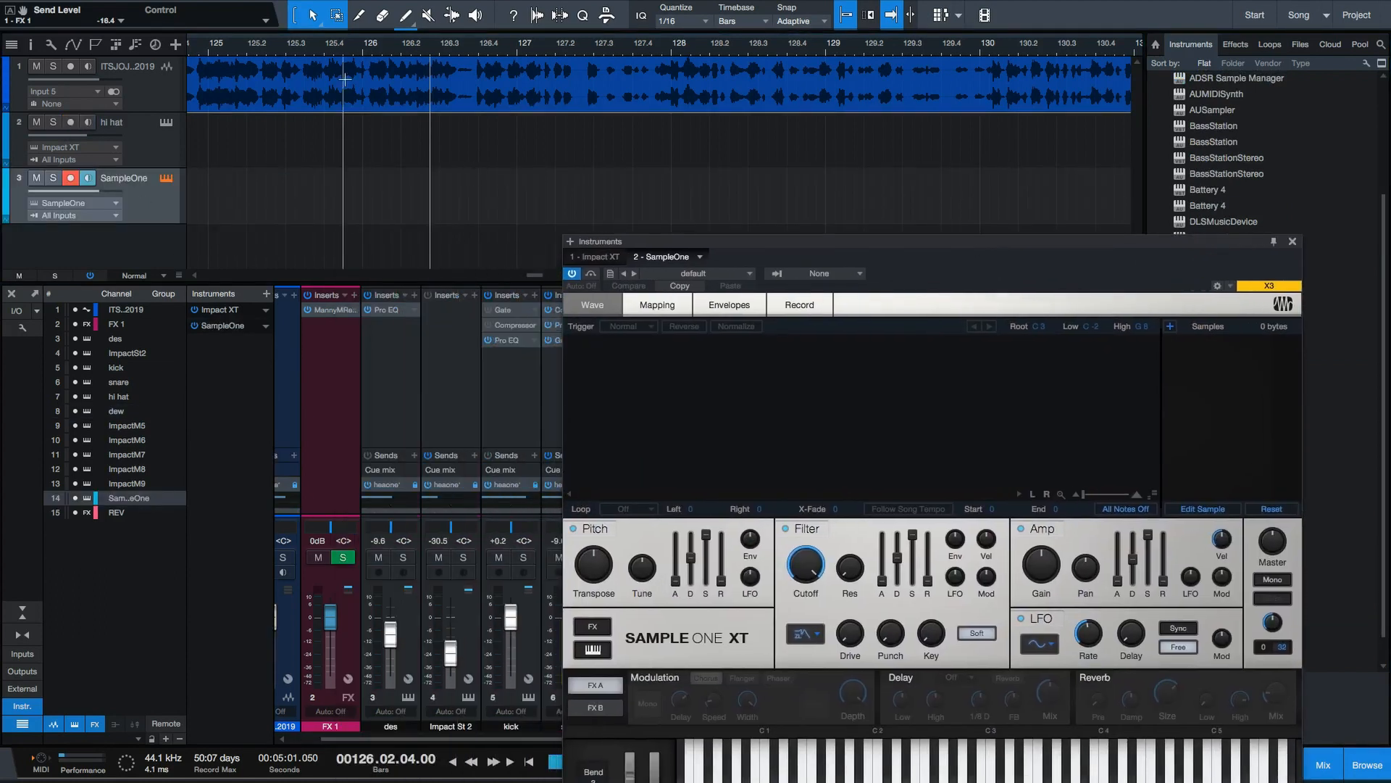
# Audition the recording from about bar 125.3 and shape the SampleOne sound with filter Punch at about 53 %.
pyautogui.click(288, 45)
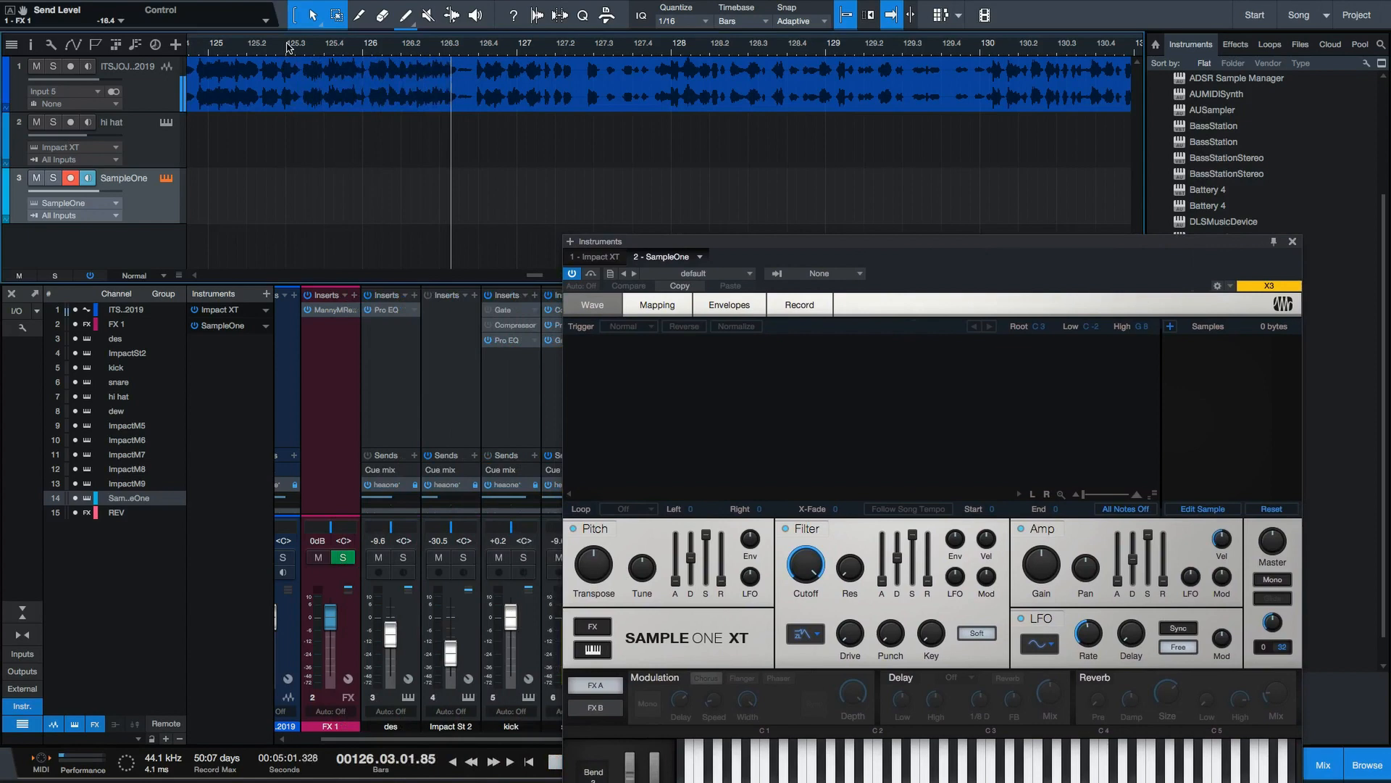
pyautogui.moveTo(506, 531); pyautogui.dragTo(524, 572)
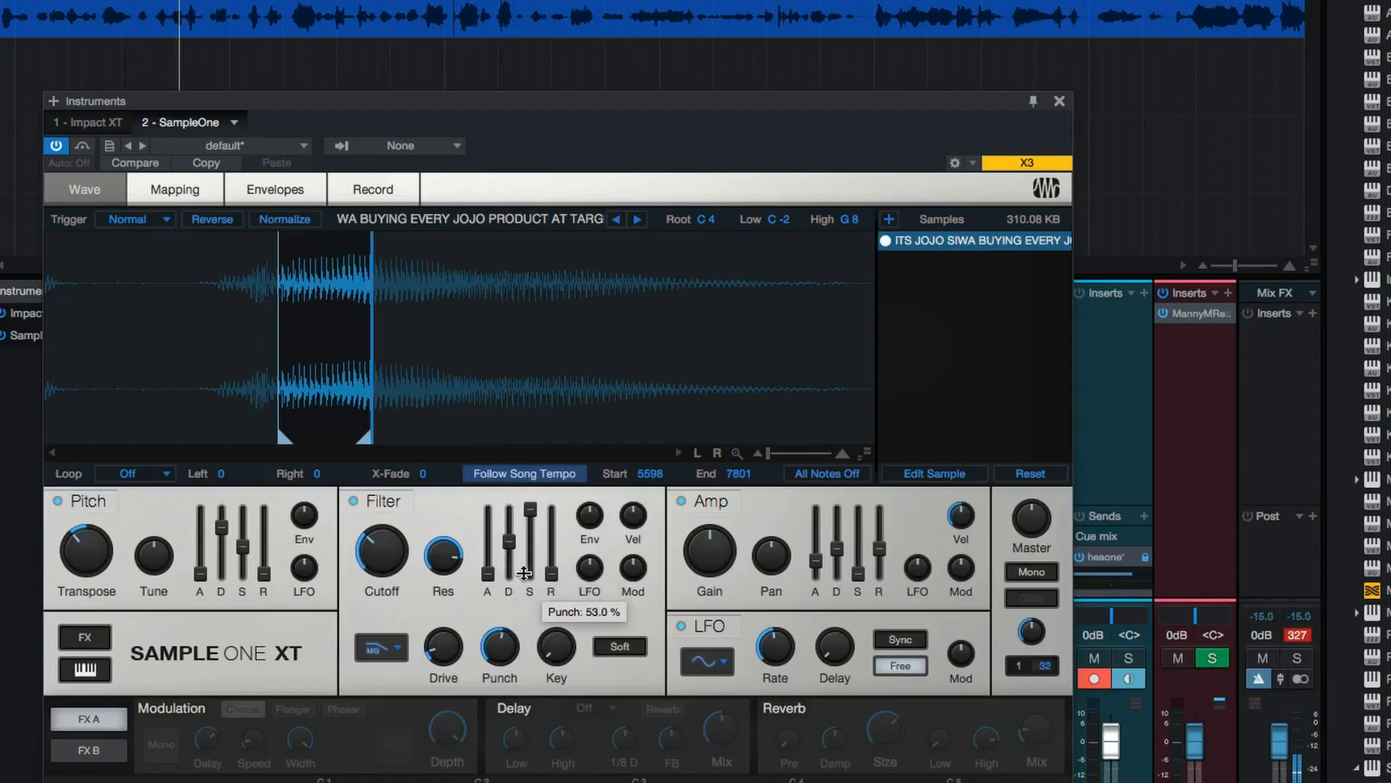
pyautogui.moveTo(477, 712); pyautogui.dragTo(423, 594)
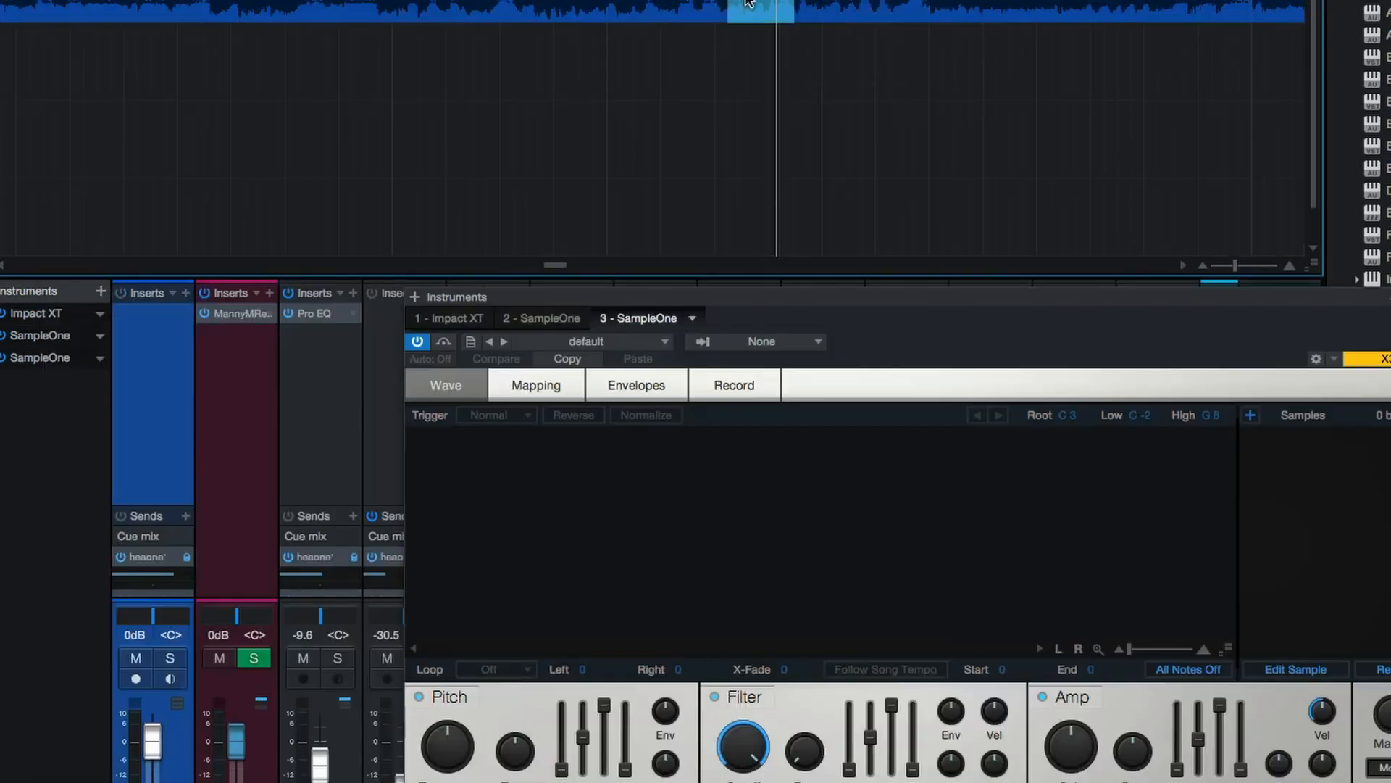
# Load the selected audio slice into the third instrument, SampleOne, and lower its Transpose.
pyautogui.moveTo(761, 11); pyautogui.dragTo(743, 447)
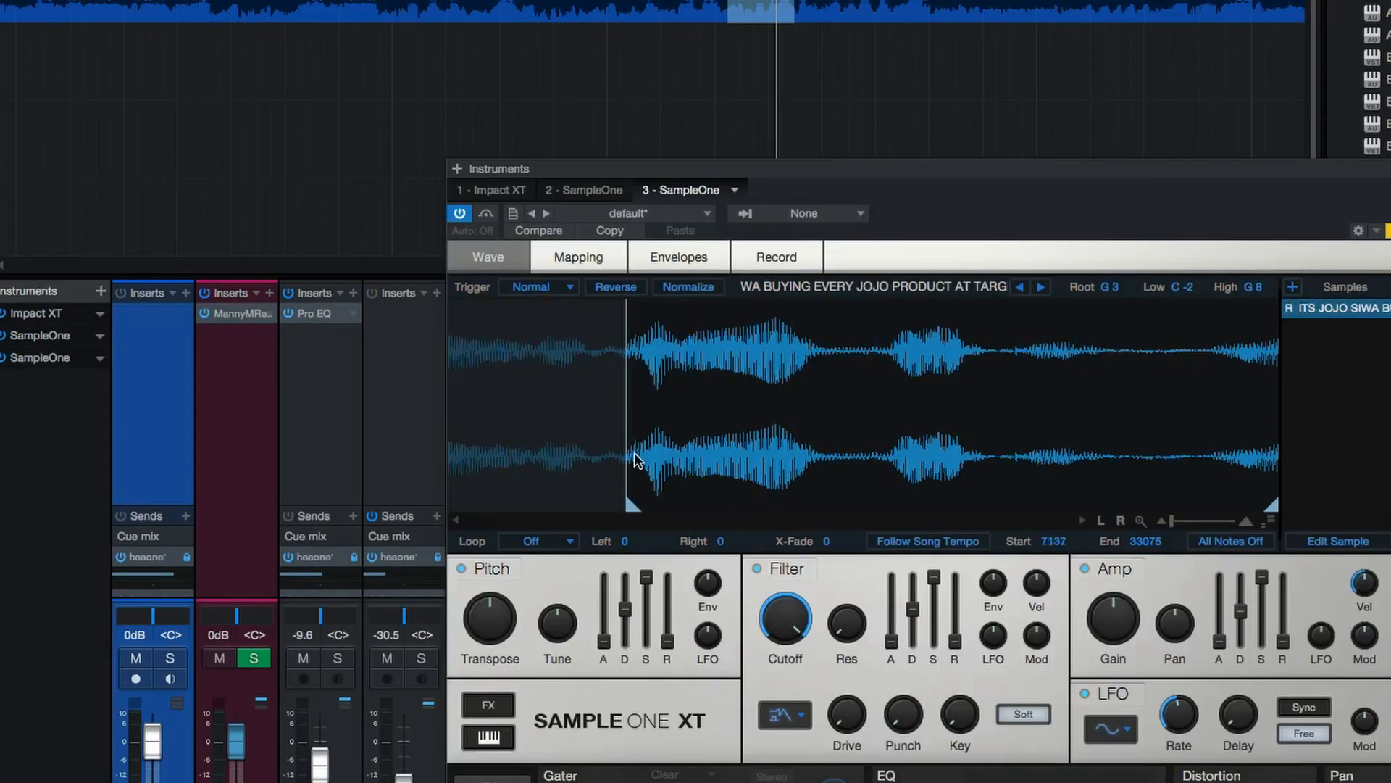
pyautogui.moveTo(490, 618); pyautogui.dragTo(519, 731)
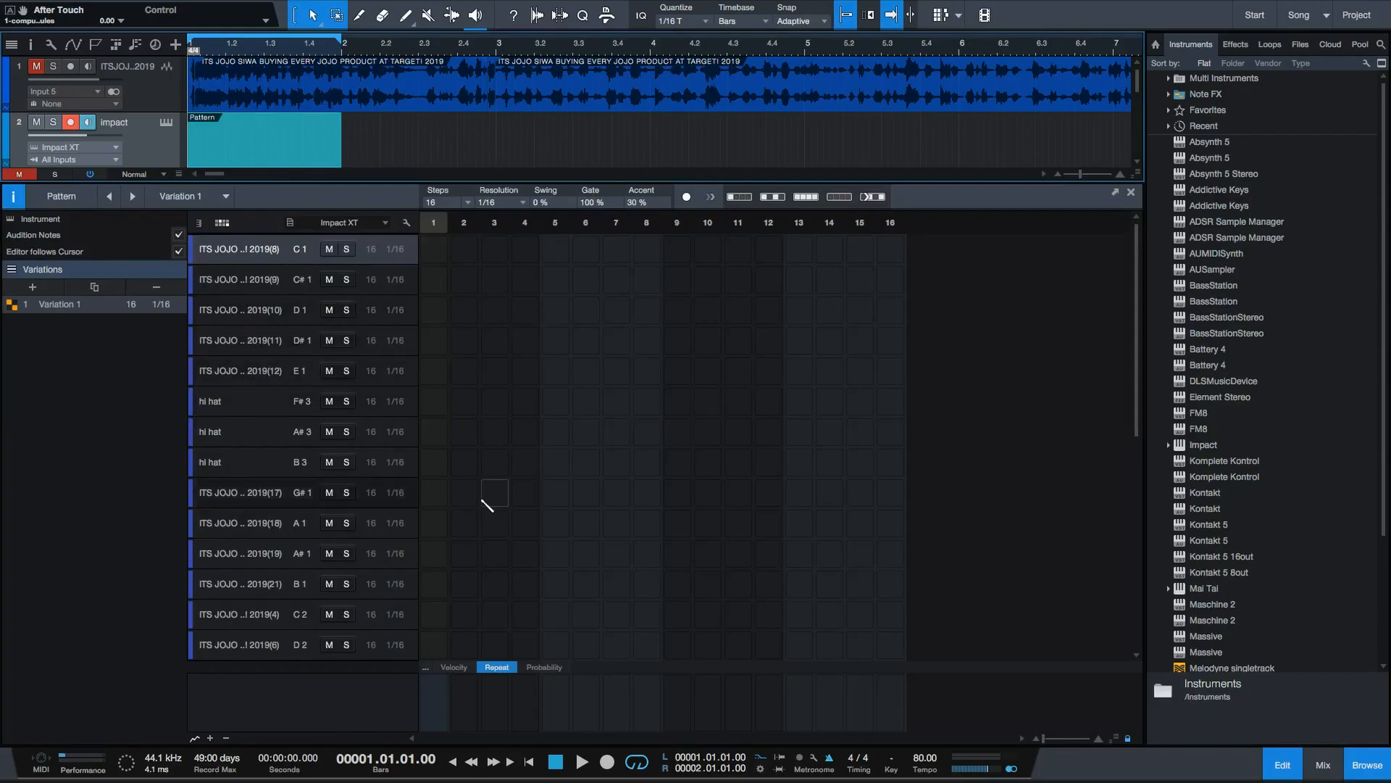
# Add hits on steps 1 and 15 of the Impact XT drum pattern and play it back.
pyautogui.scroll(-5, 445, 644)
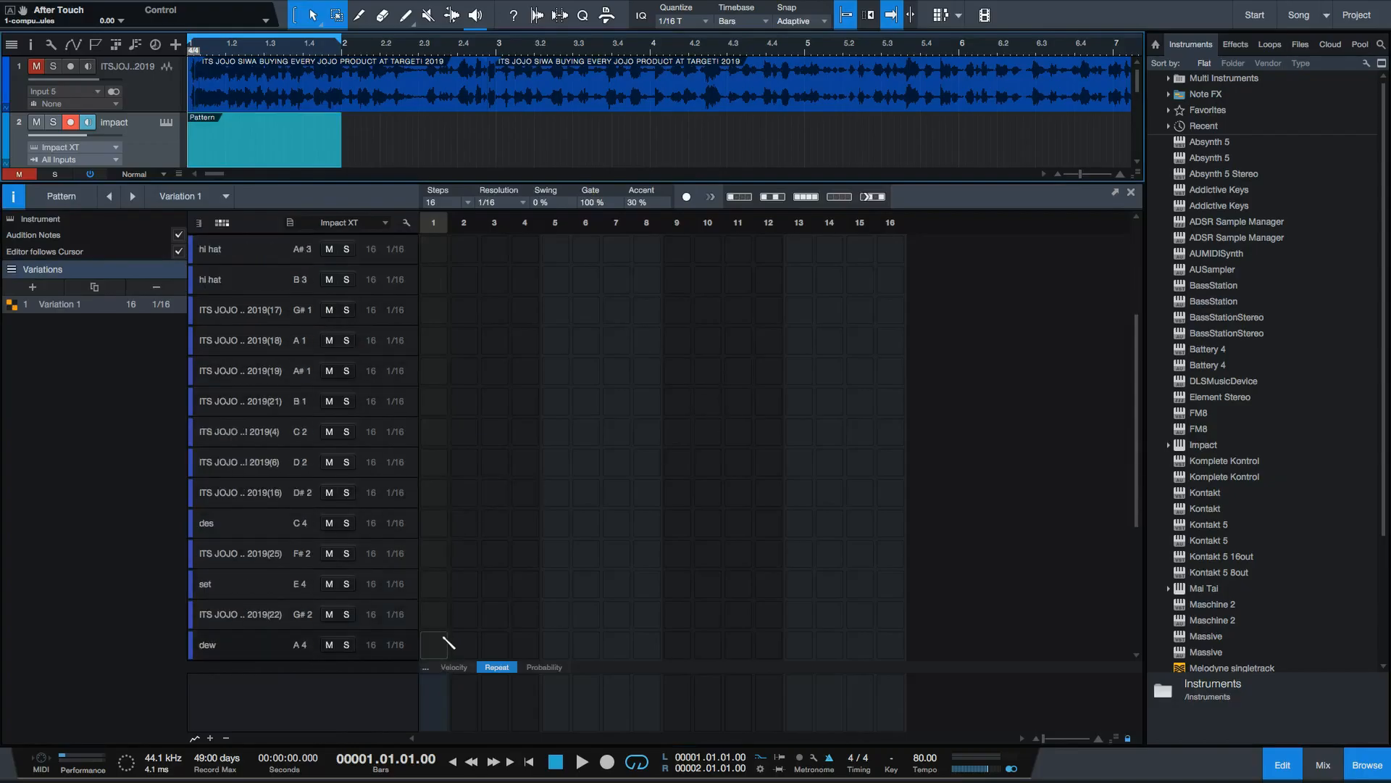
pyautogui.click(435, 644)
pyautogui.press('space')
pyautogui.click(862, 644)
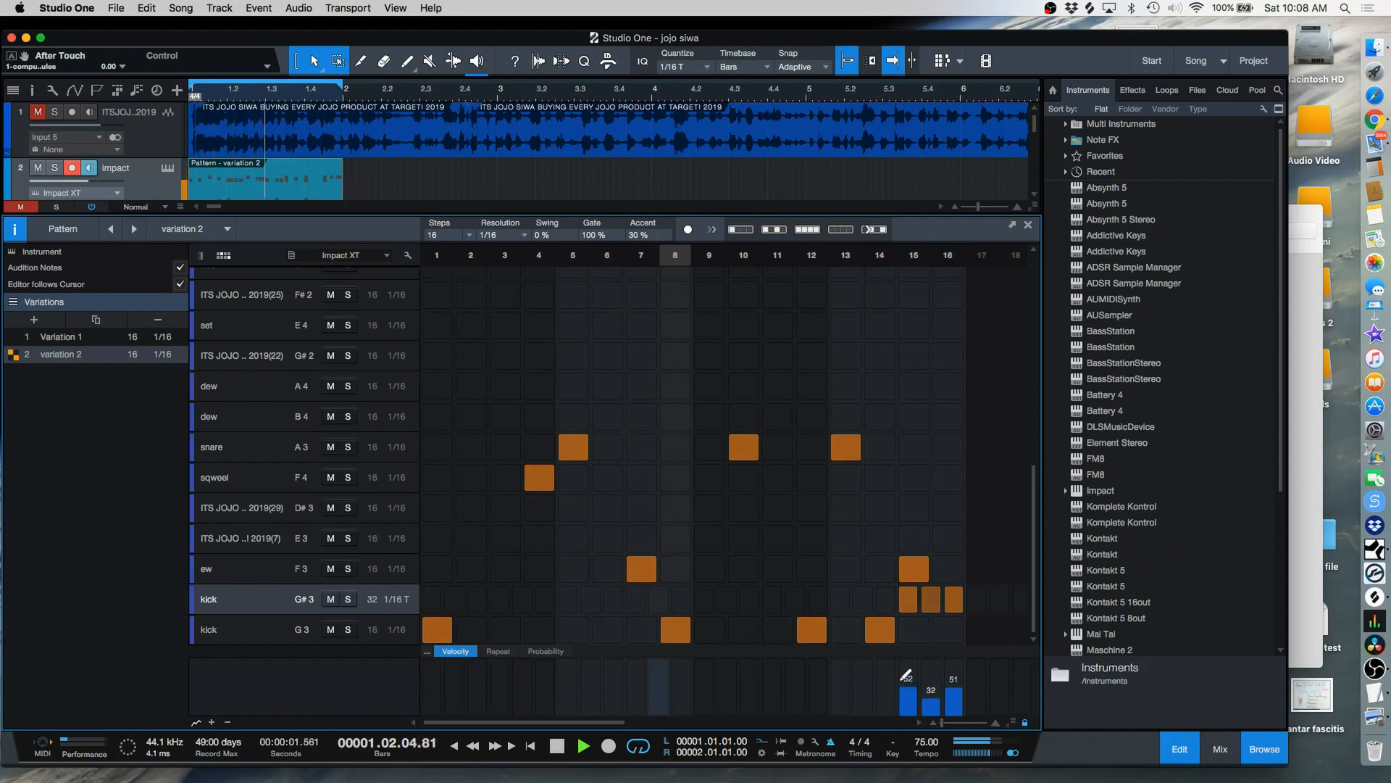
# Set a repeat on the last G# 3 kick hit of variation 2.
pyautogui.click(498, 651)
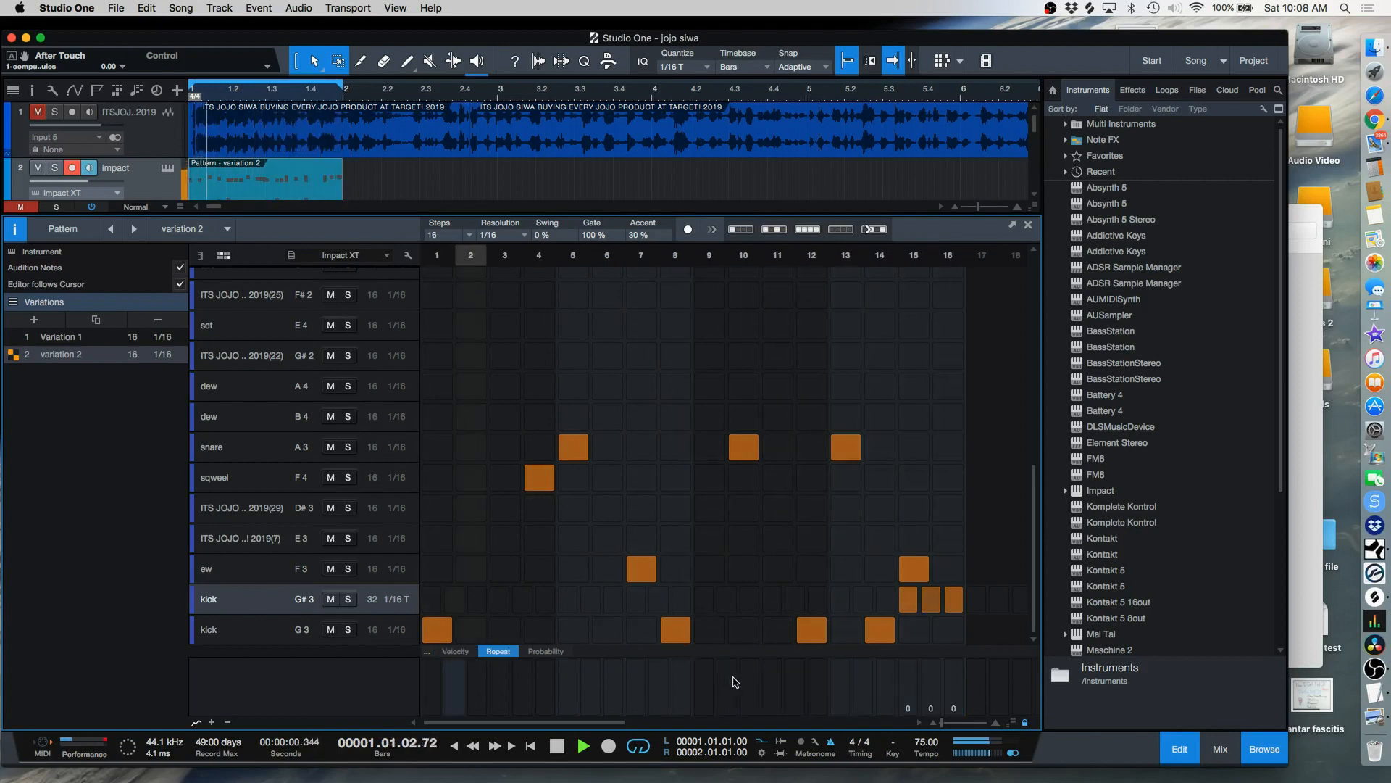
pyautogui.click(954, 705)
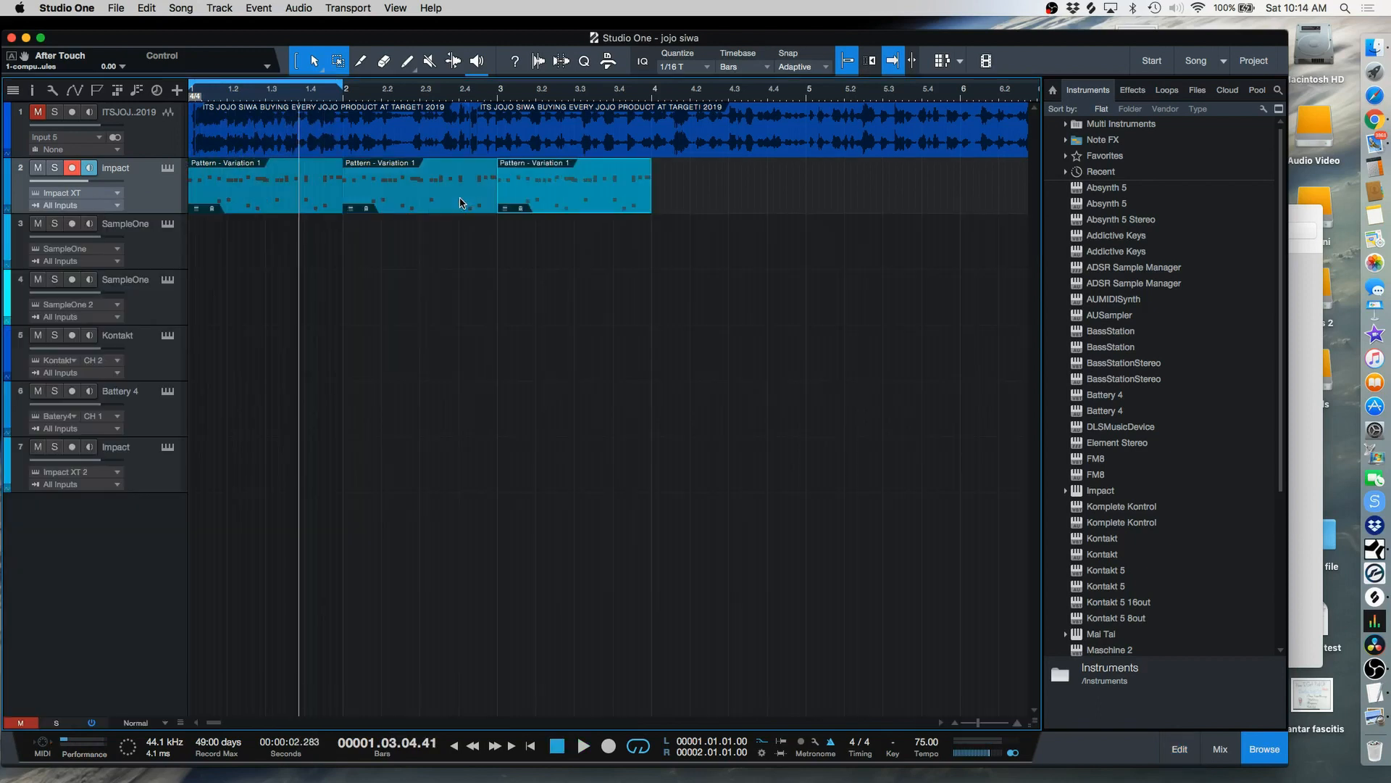
# Duplicate the Variation 1 pattern three more times along the Impact track.
pyautogui.press('d')
pyautogui.press('d')
pyautogui.press('d')
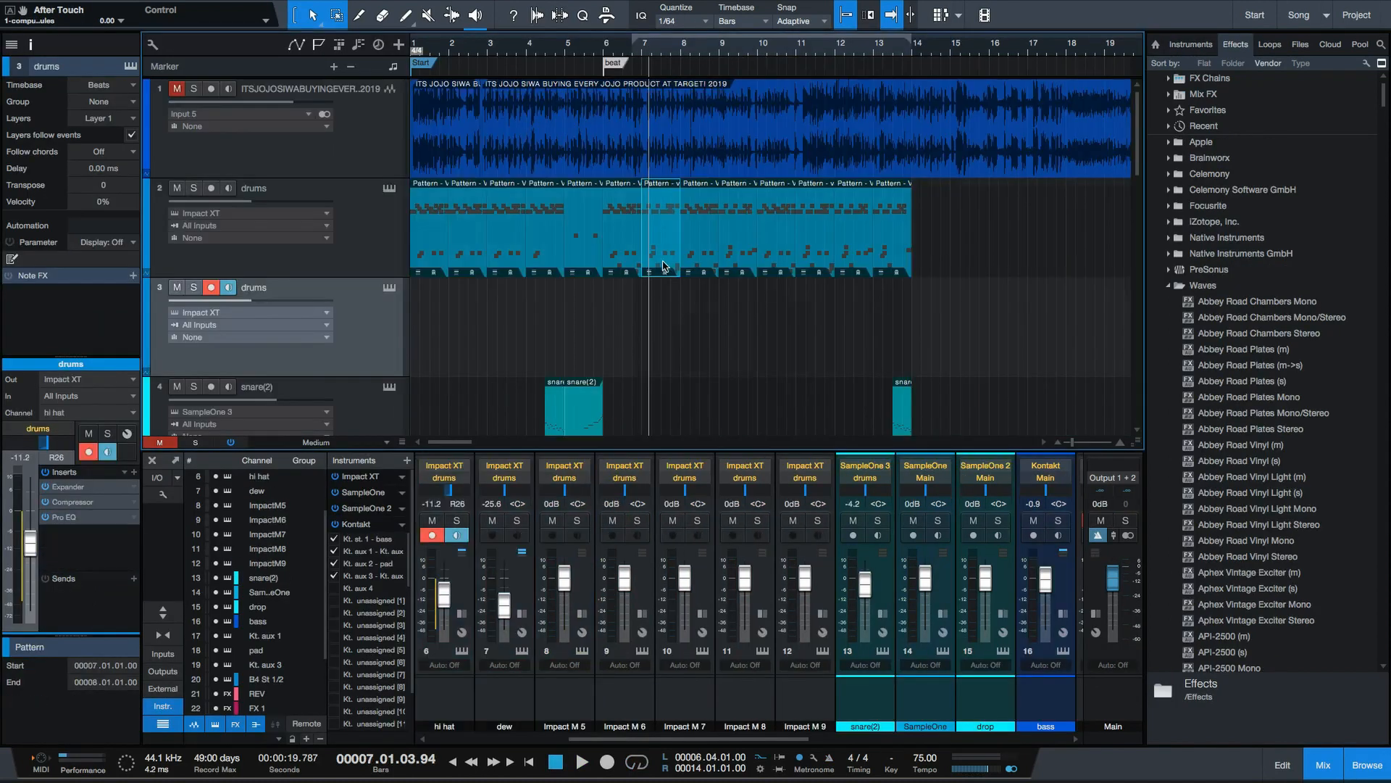
# Convert the bar 7 drum pattern to a note part and delete all its notes except the kicks.
pyautogui.rightClick(668, 254)
pyautogui.click(709, 344)
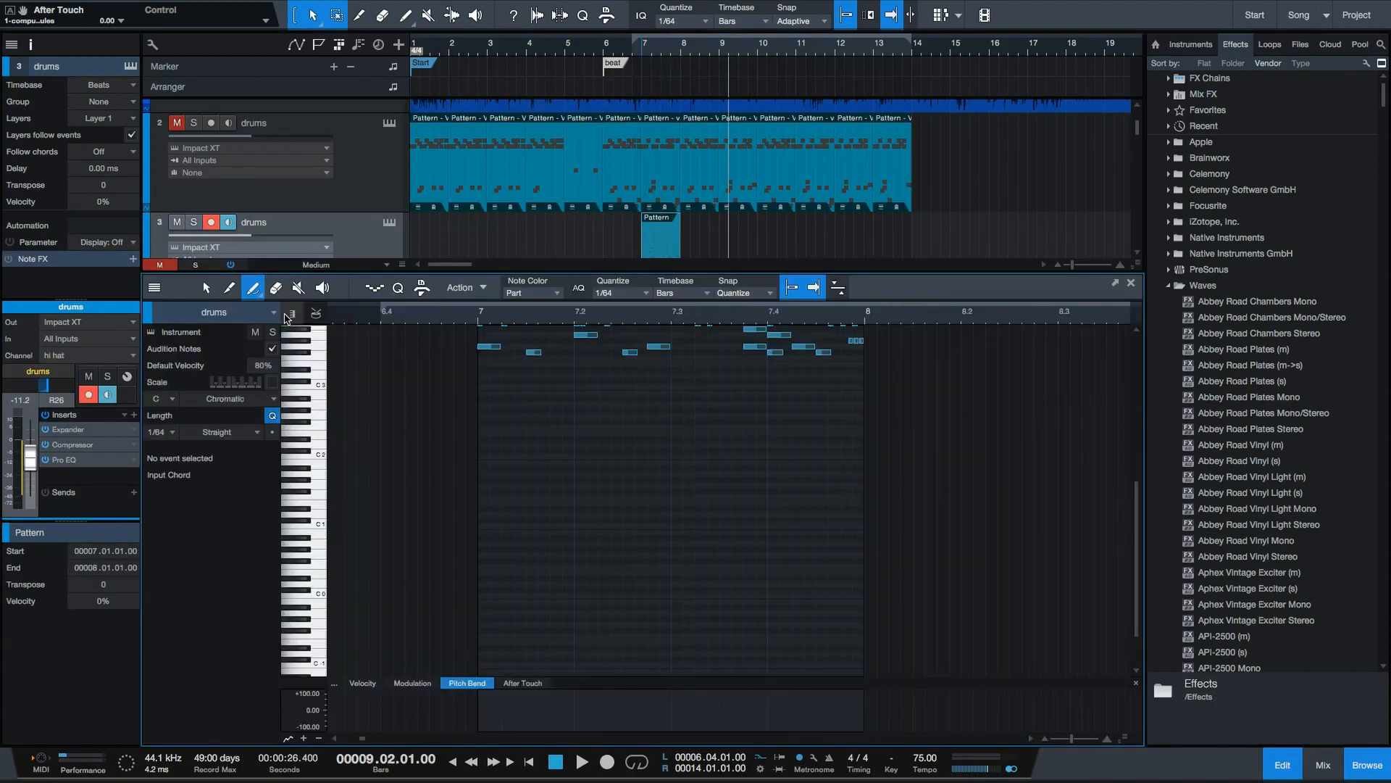
pyautogui.scroll(3, 442, 350)
pyautogui.press('1')
pyautogui.moveTo(453, 347); pyautogui.dragTo(928, 422)
pyautogui.press('Delete')
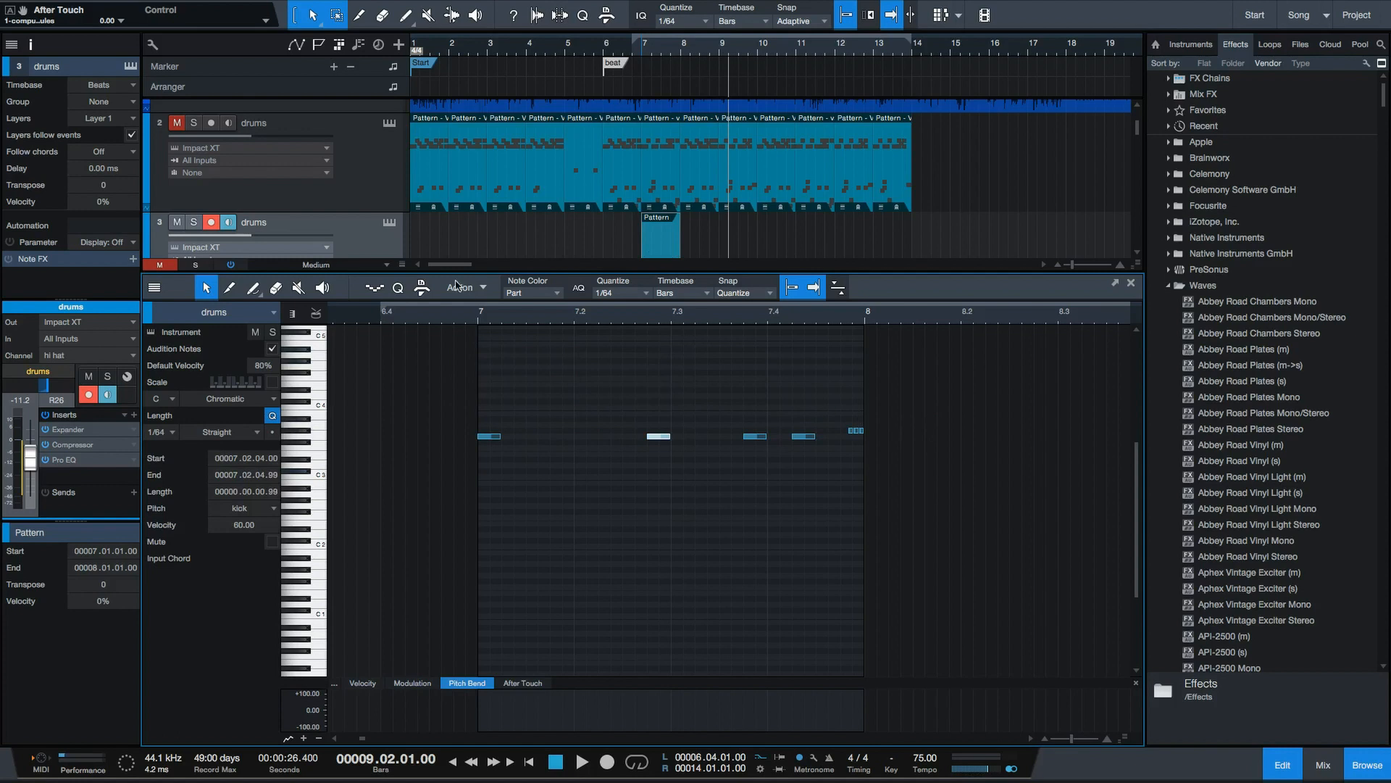
# Play bar 7 of the copied drums part, delete the three rapid kick notes at its end, and close the editor.
pyautogui.click(481, 317)
pyautogui.press('space')
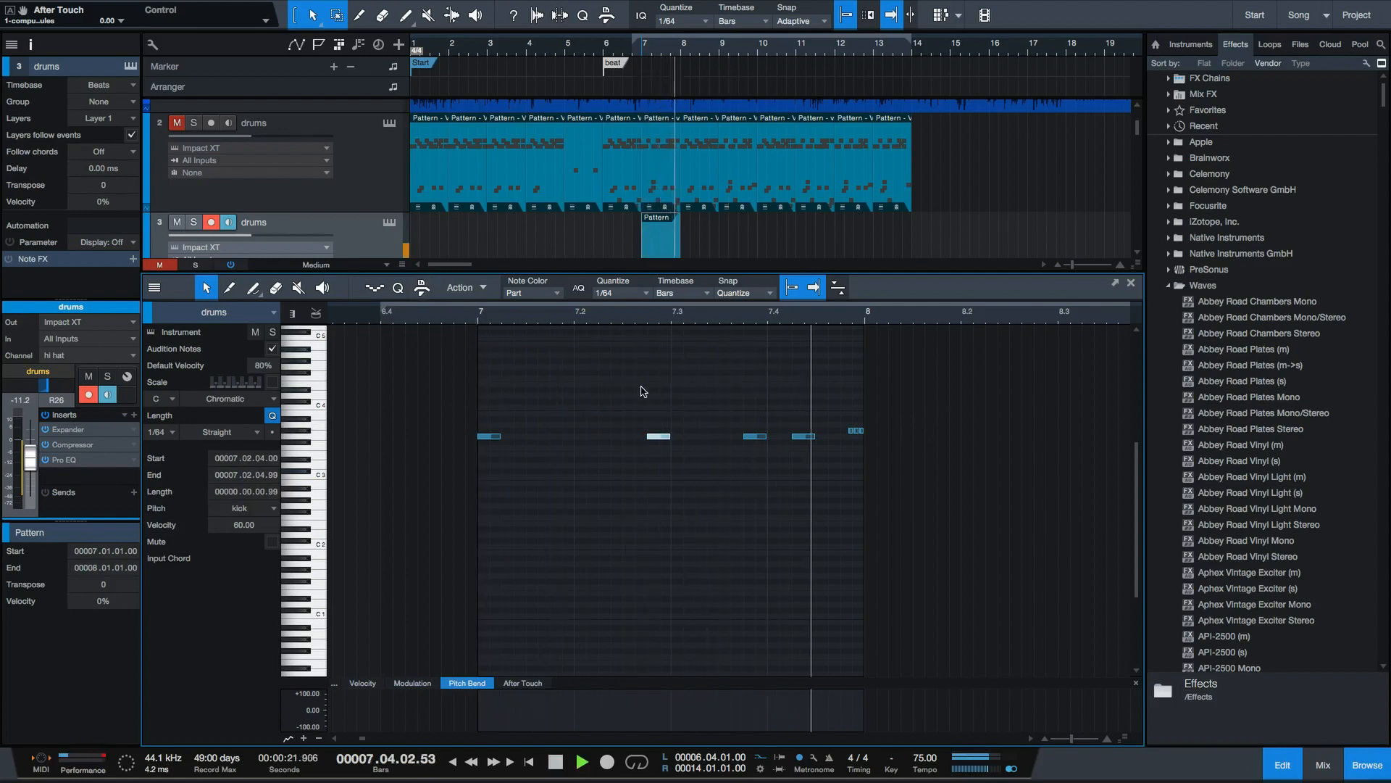
pyautogui.press('space')
pyautogui.moveTo(839, 405); pyautogui.dragTo(890, 439)
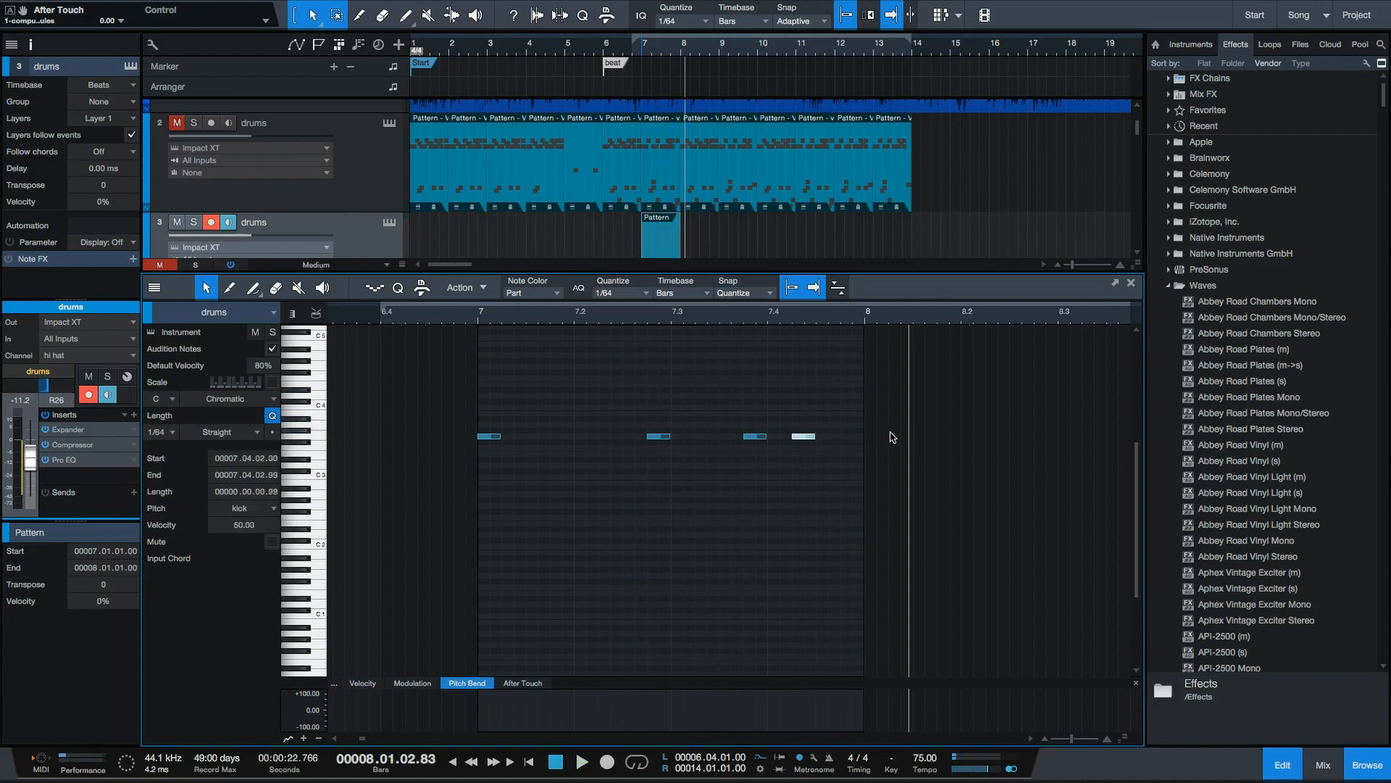
pyautogui.press('F2')
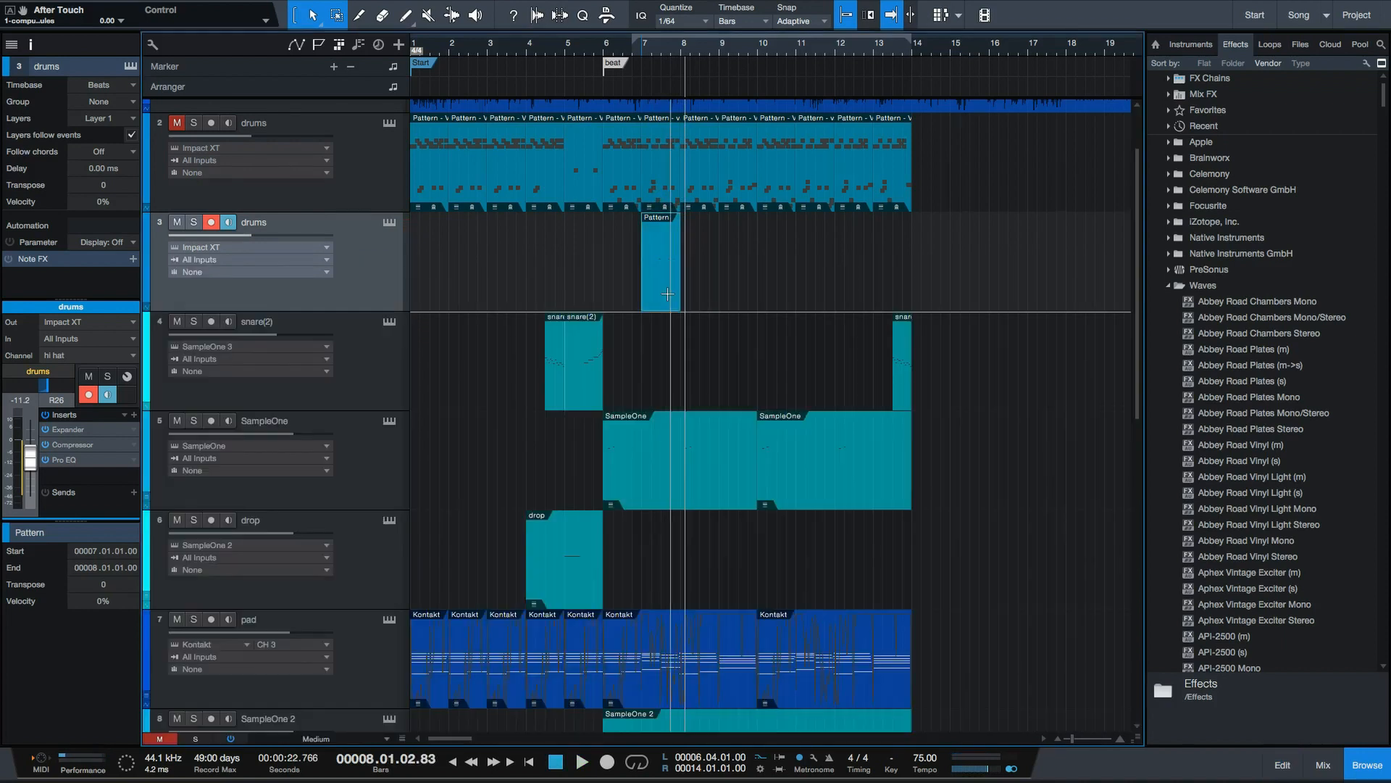
# Transpose all the copied kick-rhythm notes in bar 6 of the SampleOne bass track to A 1.
pyautogui.scroll(-8, 685, 374)
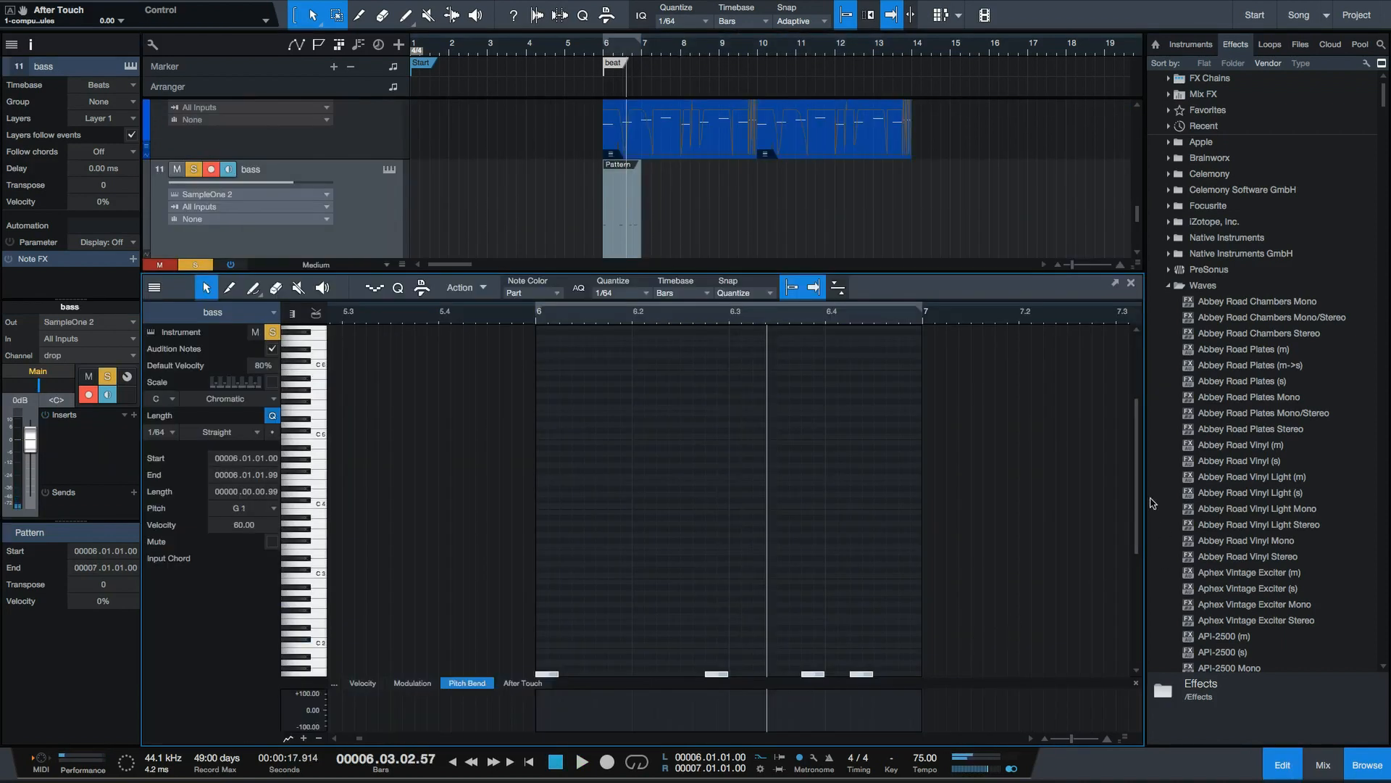
pyautogui.press('Down')
pyautogui.press('Up')
pyautogui.press('Up')
pyautogui.press('Up')
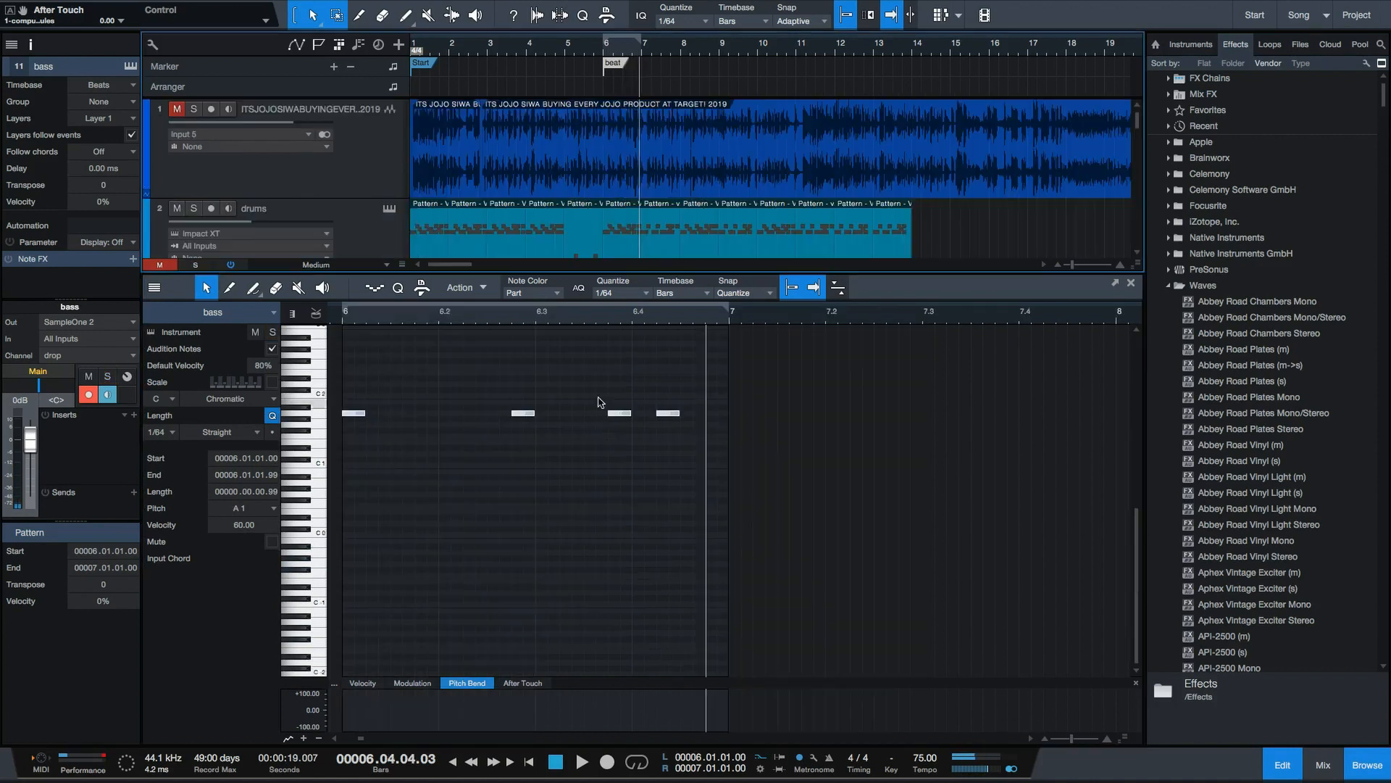
# Raise the last two bass notes of bar 6 to C 2.
pyautogui.moveTo(598, 398); pyautogui.dragTo(690, 435)
pyautogui.press('Up')
pyautogui.press('Up')
pyautogui.press('Up')
pyautogui.press('Up')
pyautogui.press('Down')
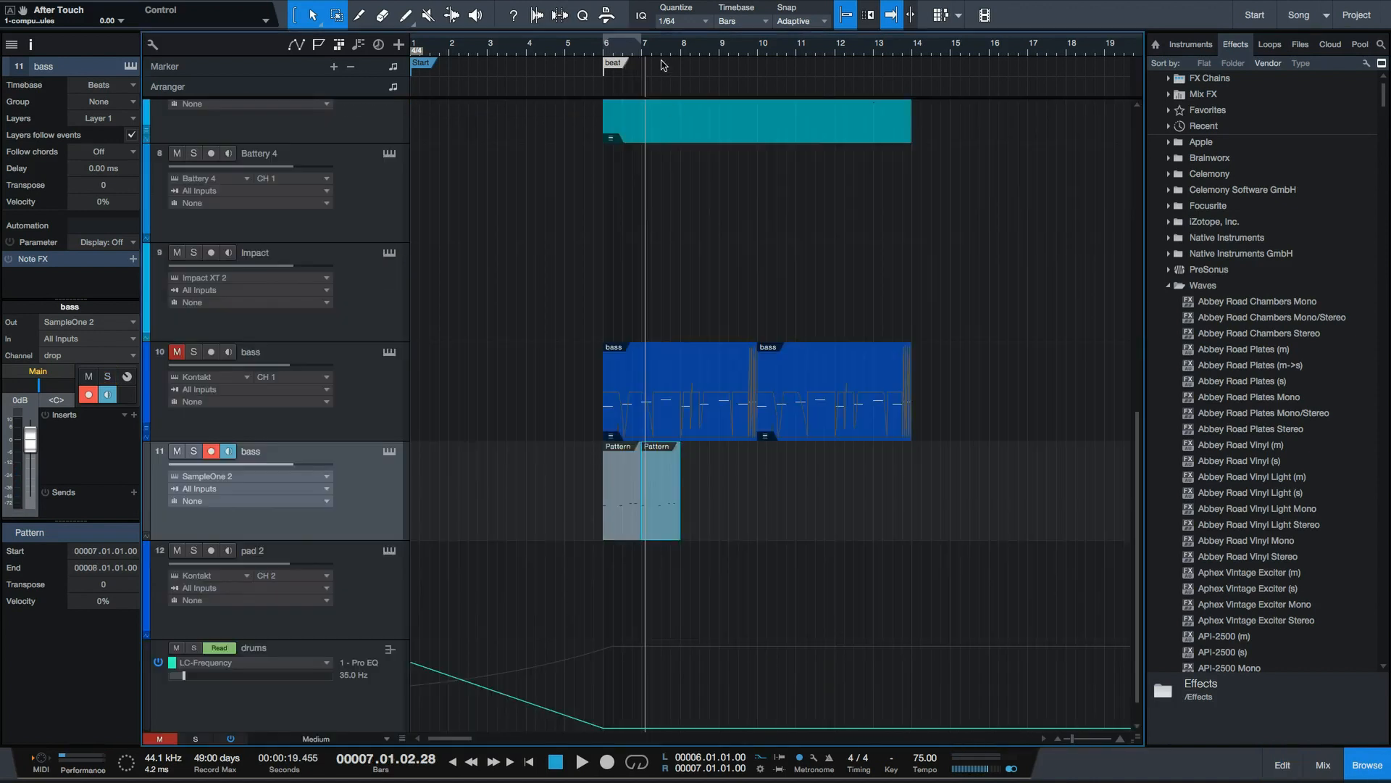
# Set the loop range to bar 7 and lower that bar's first bass note to D 1.
pyautogui.moveTo(645, 36); pyautogui.dragTo(683, 37)
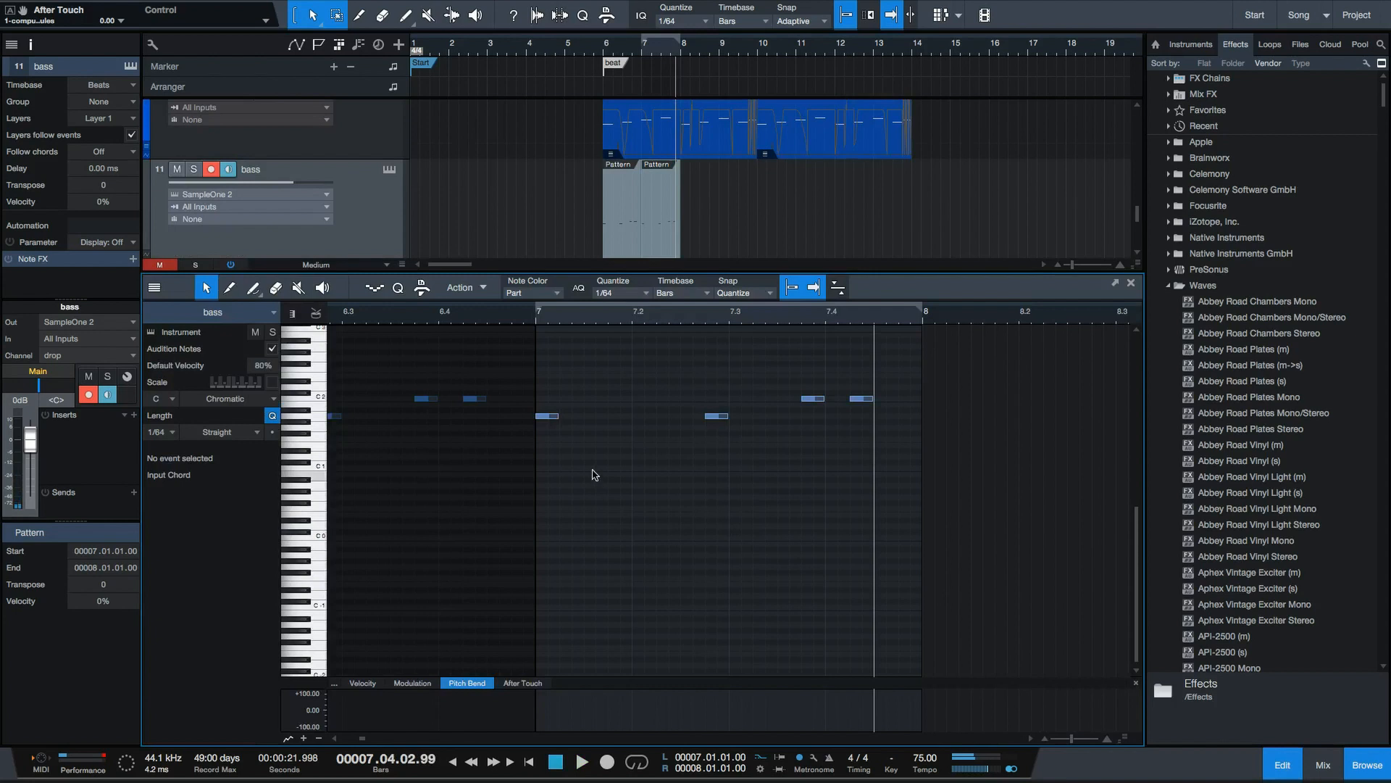
pyautogui.press('Down')
pyautogui.press('Down')
pyautogui.press('Down')
pyautogui.press('Down')
pyautogui.press('Down')
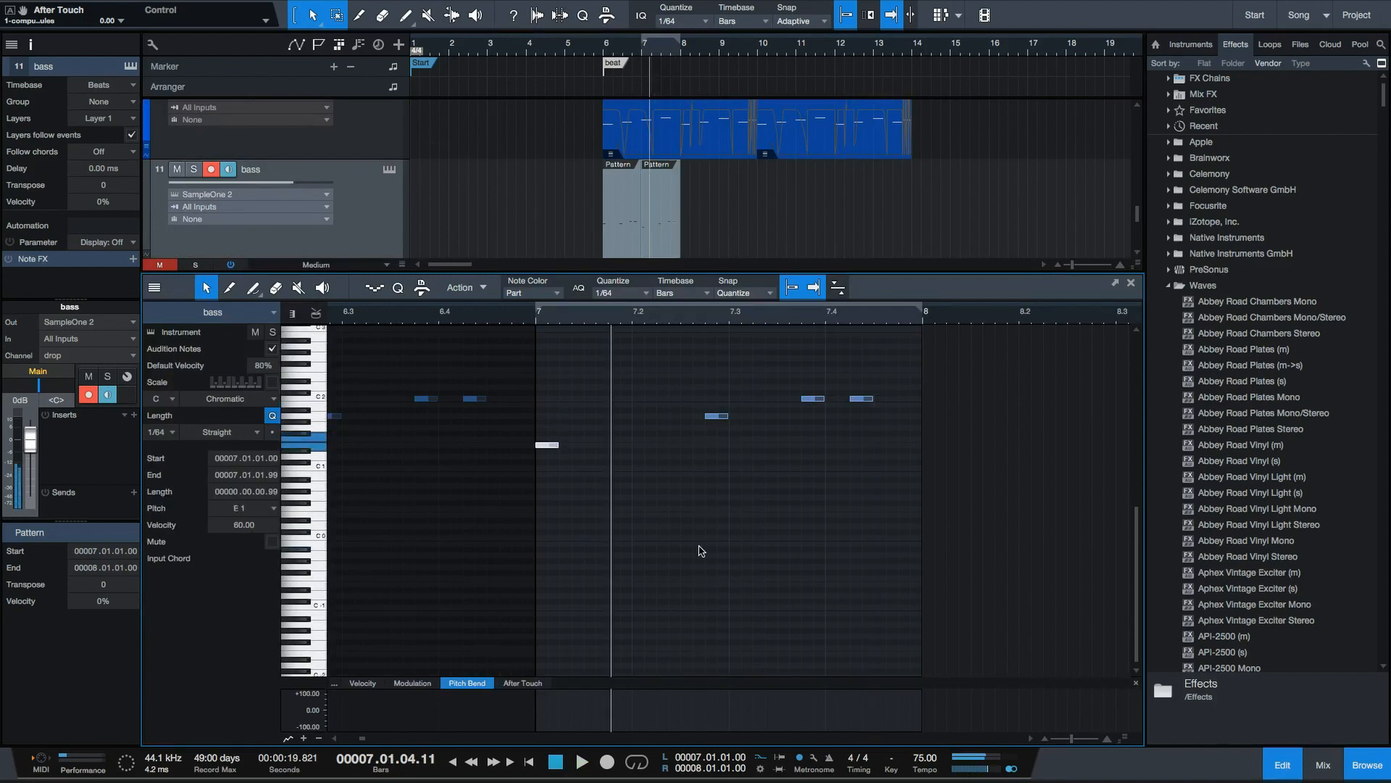
pyautogui.press('Down')
pyautogui.press('Down')
# Move the second bass note of bar 7 to D# 1.
pyautogui.press('Right')
pyautogui.press('Up')
pyautogui.press('Up')
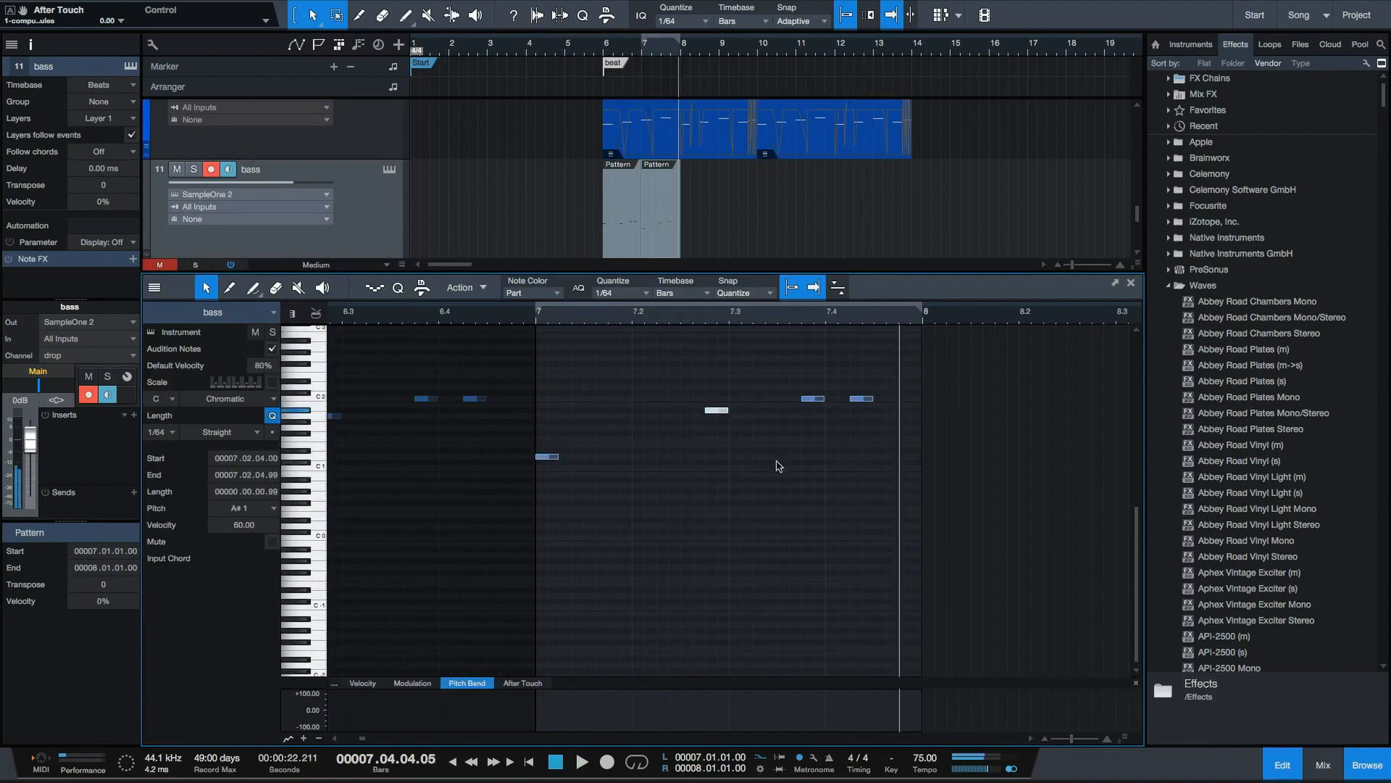
pyautogui.press('Down')
pyautogui.press('Down')
pyautogui.press('Down')
pyautogui.press('Down')
pyautogui.press('Down')
pyautogui.press('Down')
pyautogui.press('Down')
pyautogui.press('Down')
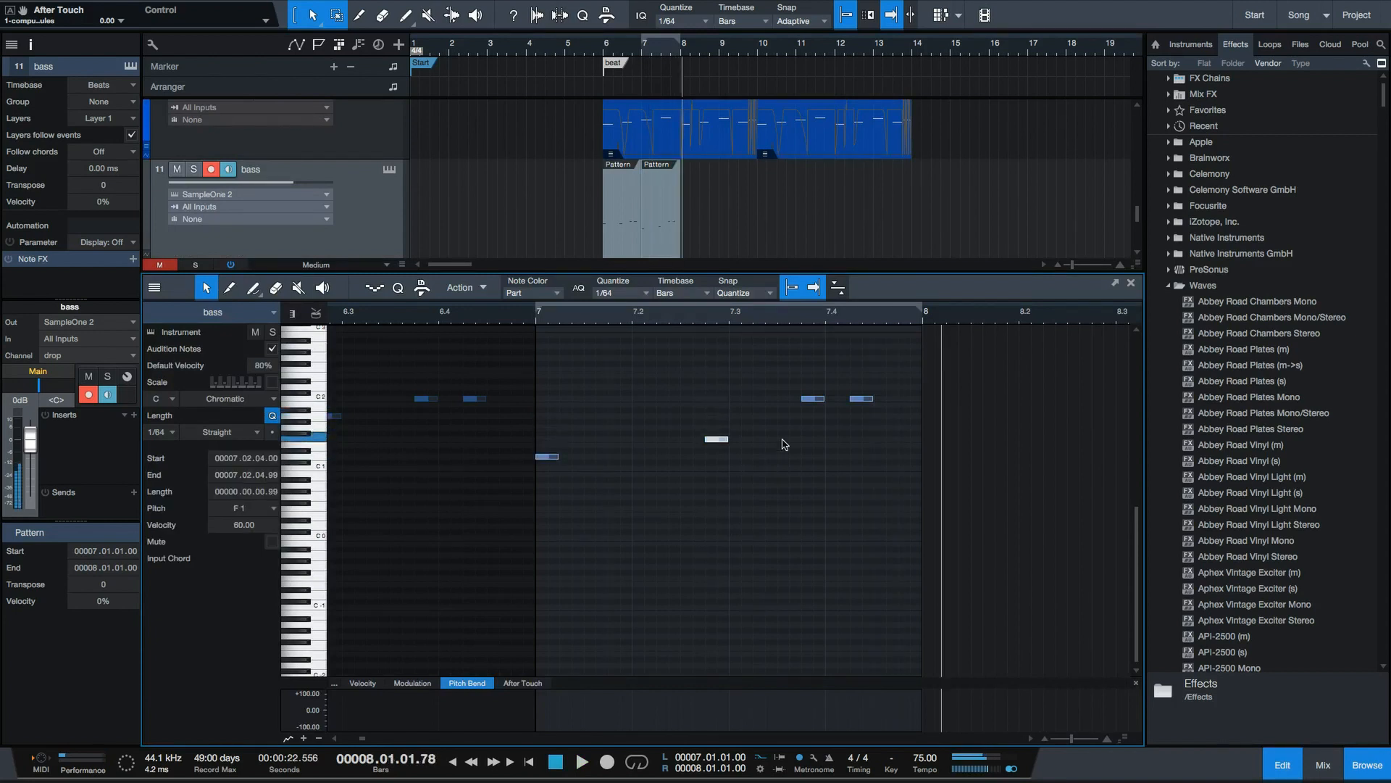
# Lower the last two bass notes of bar 7 to E 1.
pyautogui.moveTo(785, 380); pyautogui.dragTo(899, 399)
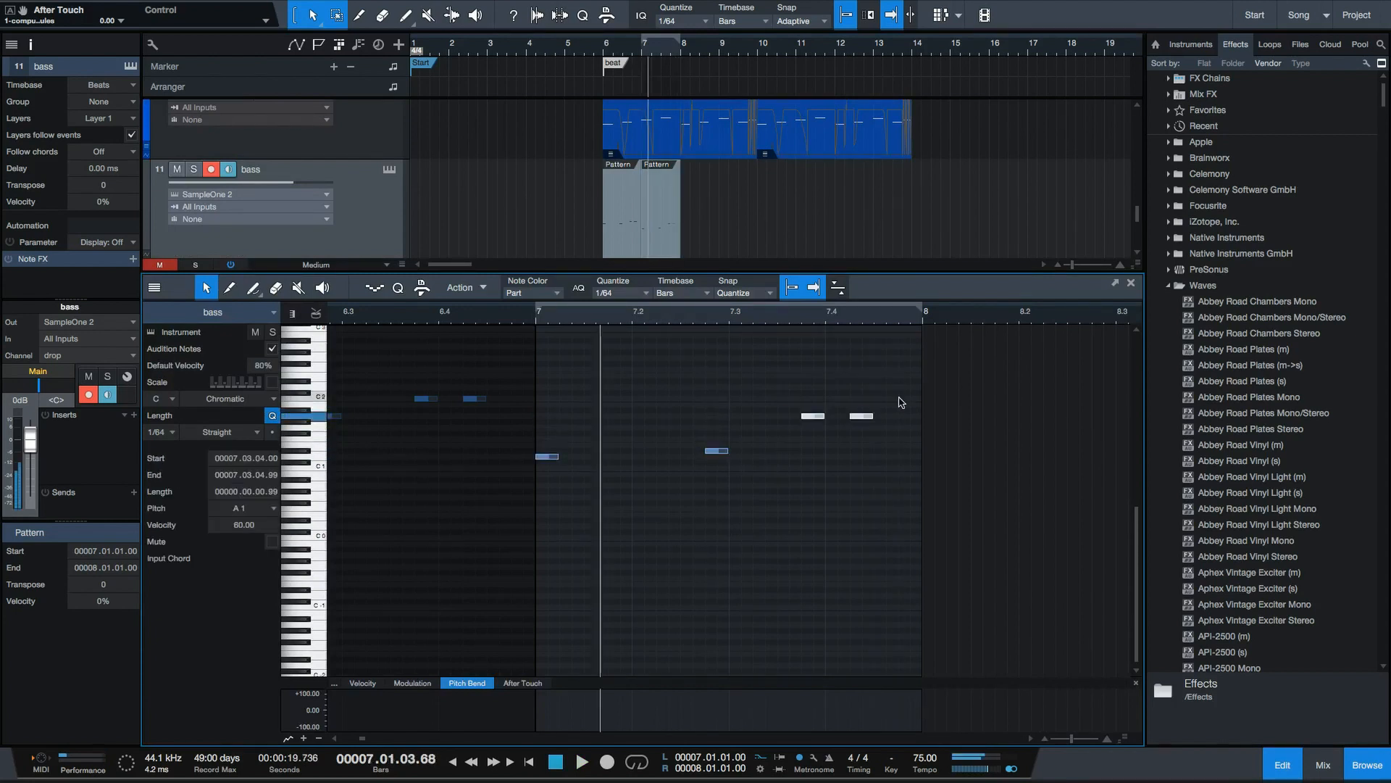
pyautogui.press('Down')
pyautogui.press('Down')
pyautogui.press('Down')
pyautogui.press('Down')
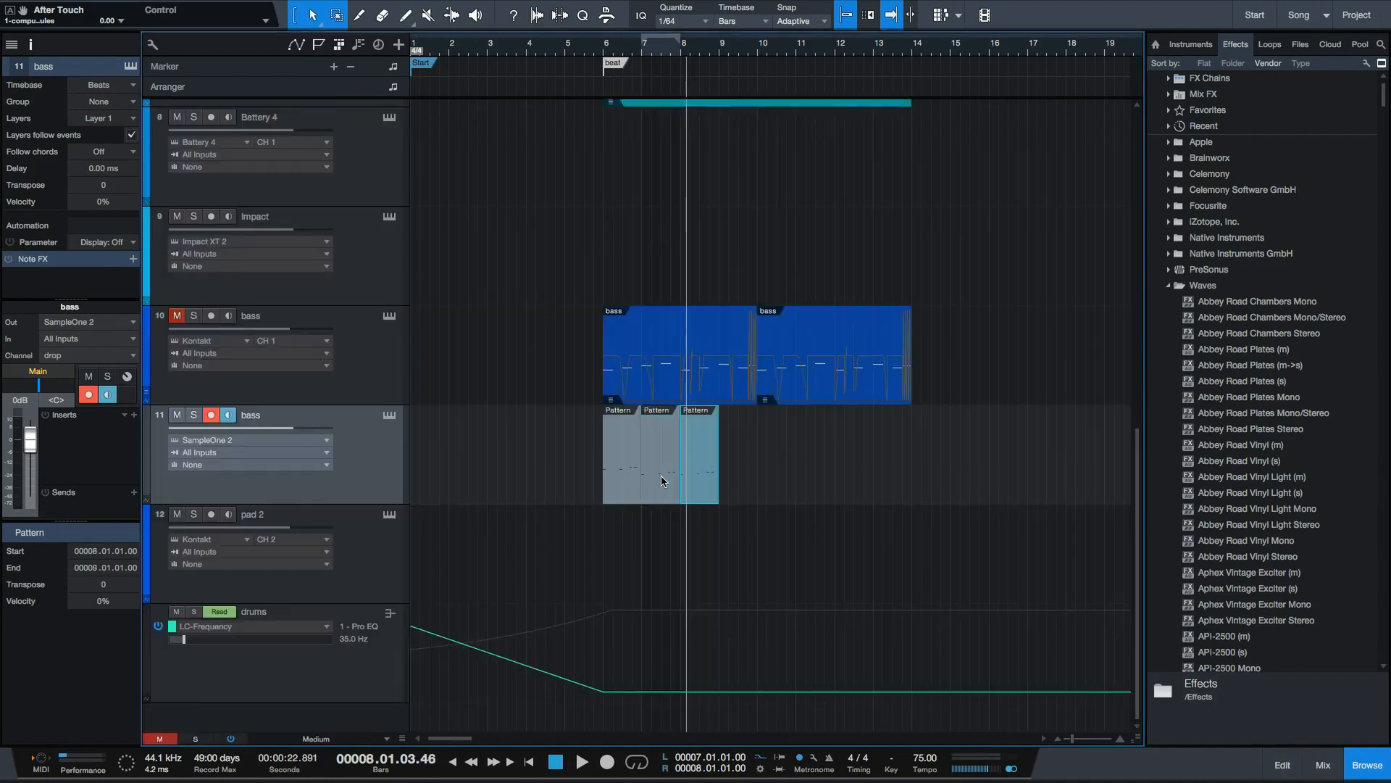
# Open the bass part at bar 8 and raise its first note to A 1.
pyautogui.doubleClick(687, 477)
pyautogui.press('Up')
pyautogui.press('Up')
pyautogui.press('Up')
pyautogui.press('Up')
pyautogui.press('Up')
pyautogui.press('Up')
# Raise the second bass note of bar 8 to C 2.
pyautogui.press('Right')
pyautogui.press('Up')
pyautogui.press('Up')
pyautogui.press('Up')
pyautogui.press('Up')
pyautogui.press('Up')
pyautogui.press('Up')
pyautogui.press('Up')
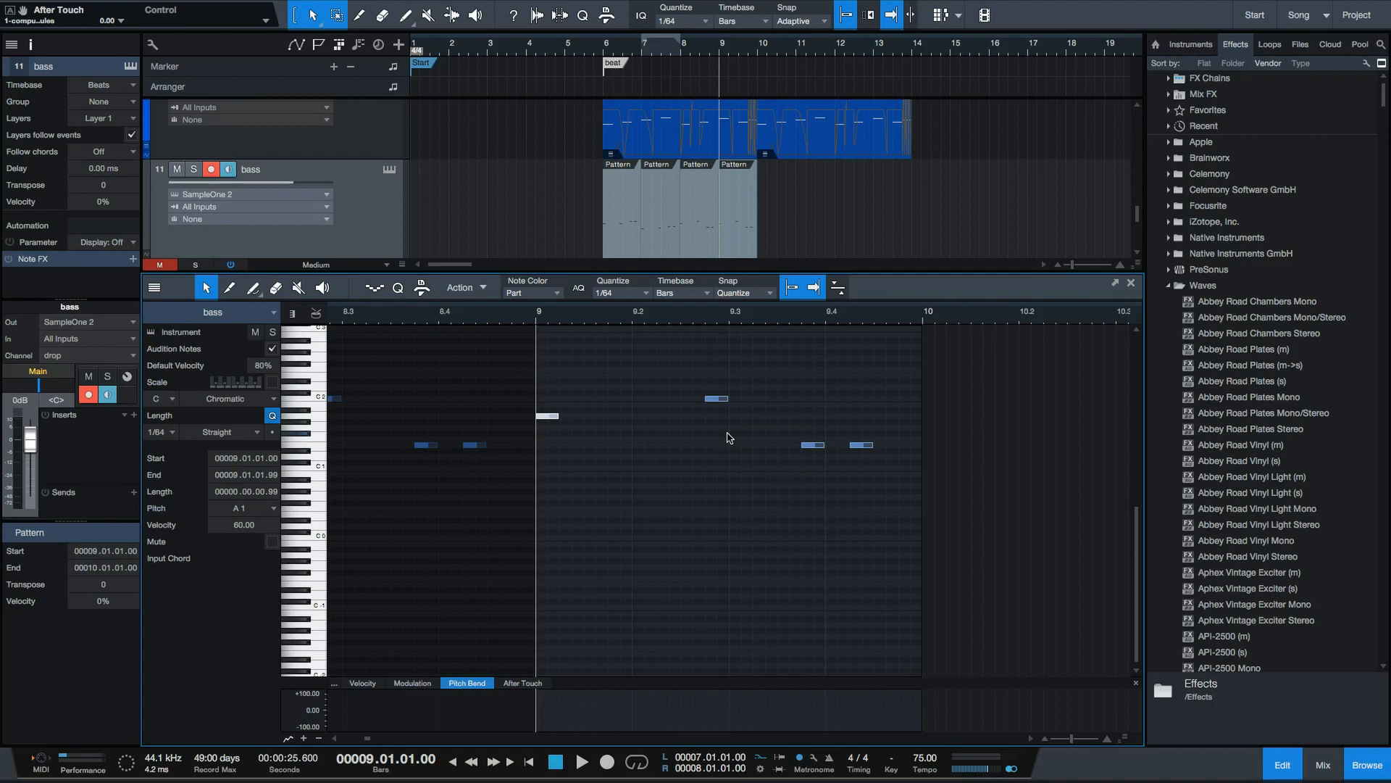
# Lower the first bass note of bar 9 to E 1.
pyautogui.press('Down')
pyautogui.press('Down')
pyautogui.press('Down')
pyautogui.press('Down')
pyautogui.press('Down')
pyautogui.press('Down')
pyautogui.press('Down')
pyautogui.press('Down')
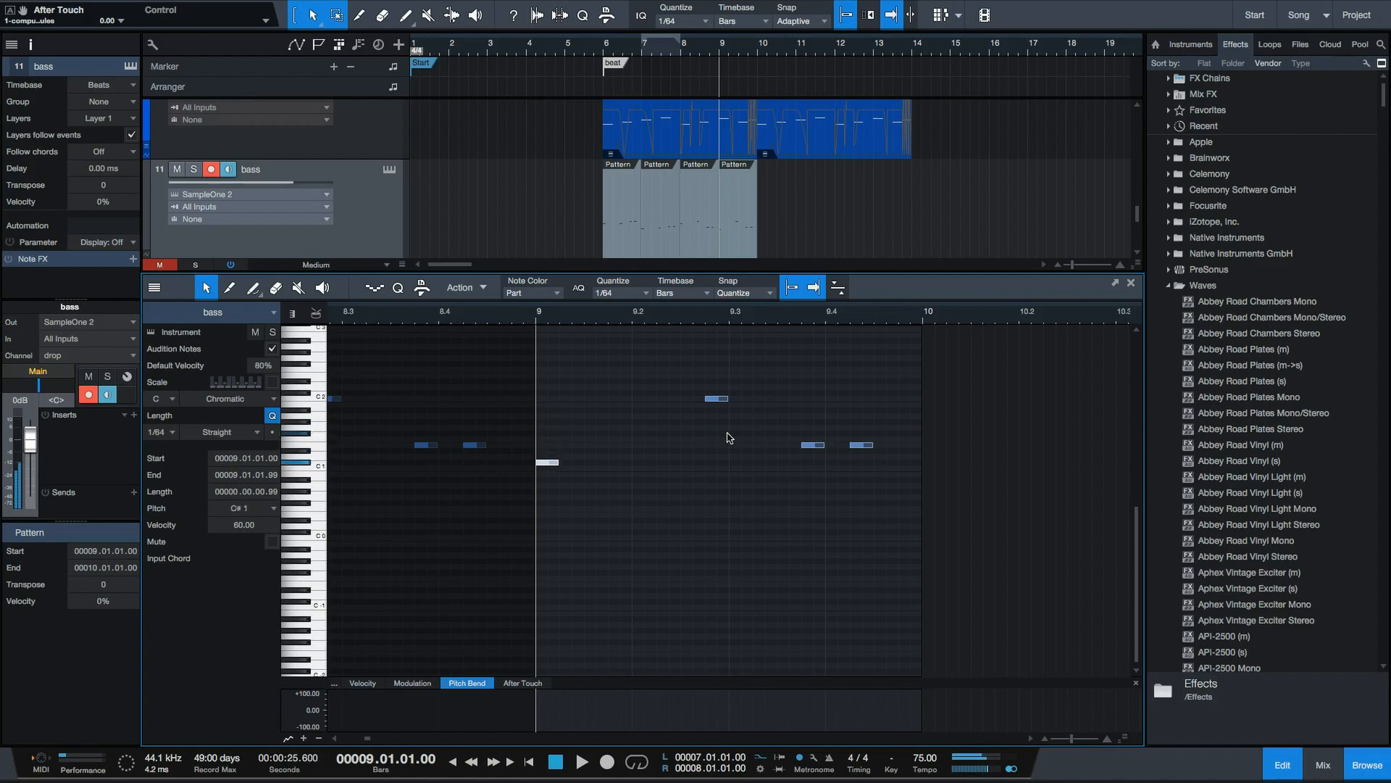
pyautogui.press('Up')
pyautogui.press('Up')
pyautogui.press('Up')
# Lower the second bass note of bar 9 to E 1.
pyautogui.press('Right')
pyautogui.press('Down')
pyautogui.press('Down')
pyautogui.press('Down')
pyautogui.press('Down')
pyautogui.press('Down')
pyautogui.press('Down')
pyautogui.press('Down')
pyautogui.press('Down')
pyautogui.press('Down')
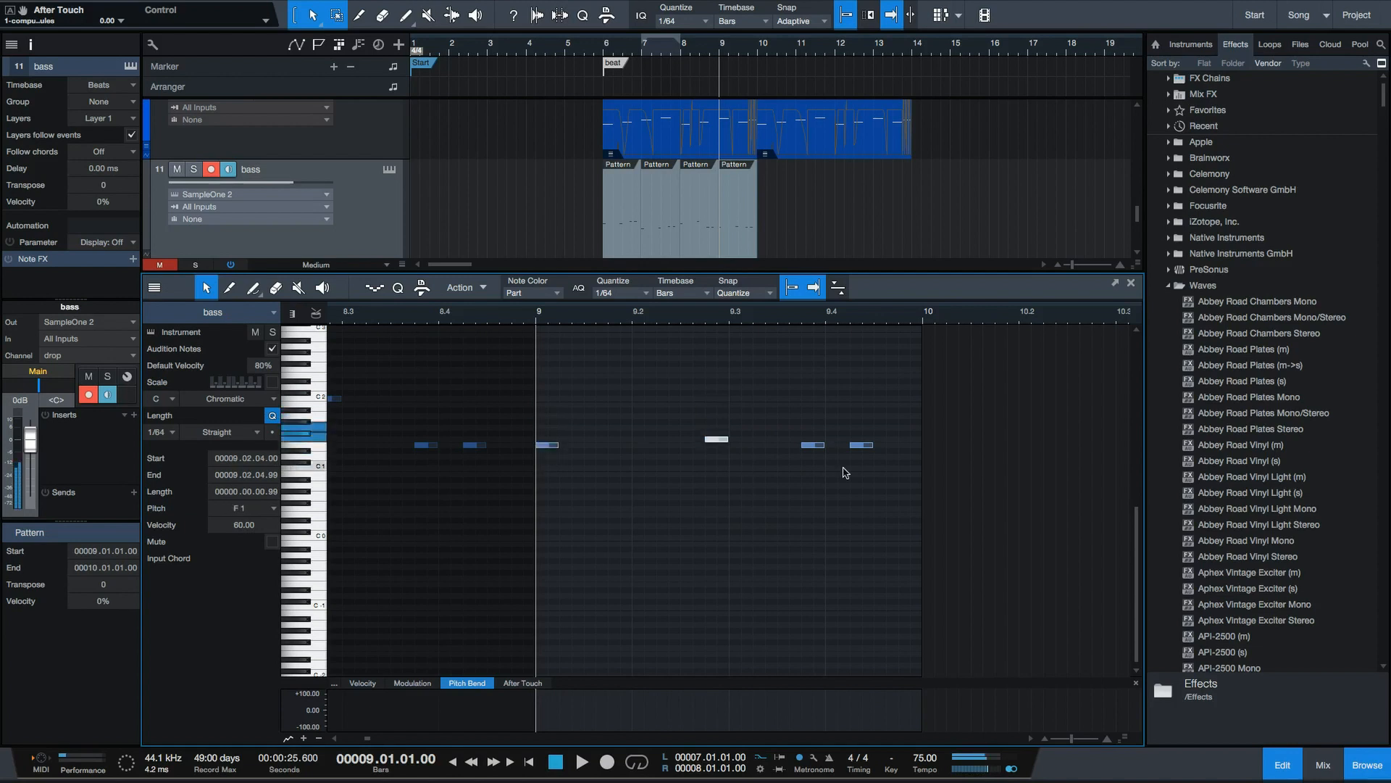
pyautogui.press('Up')
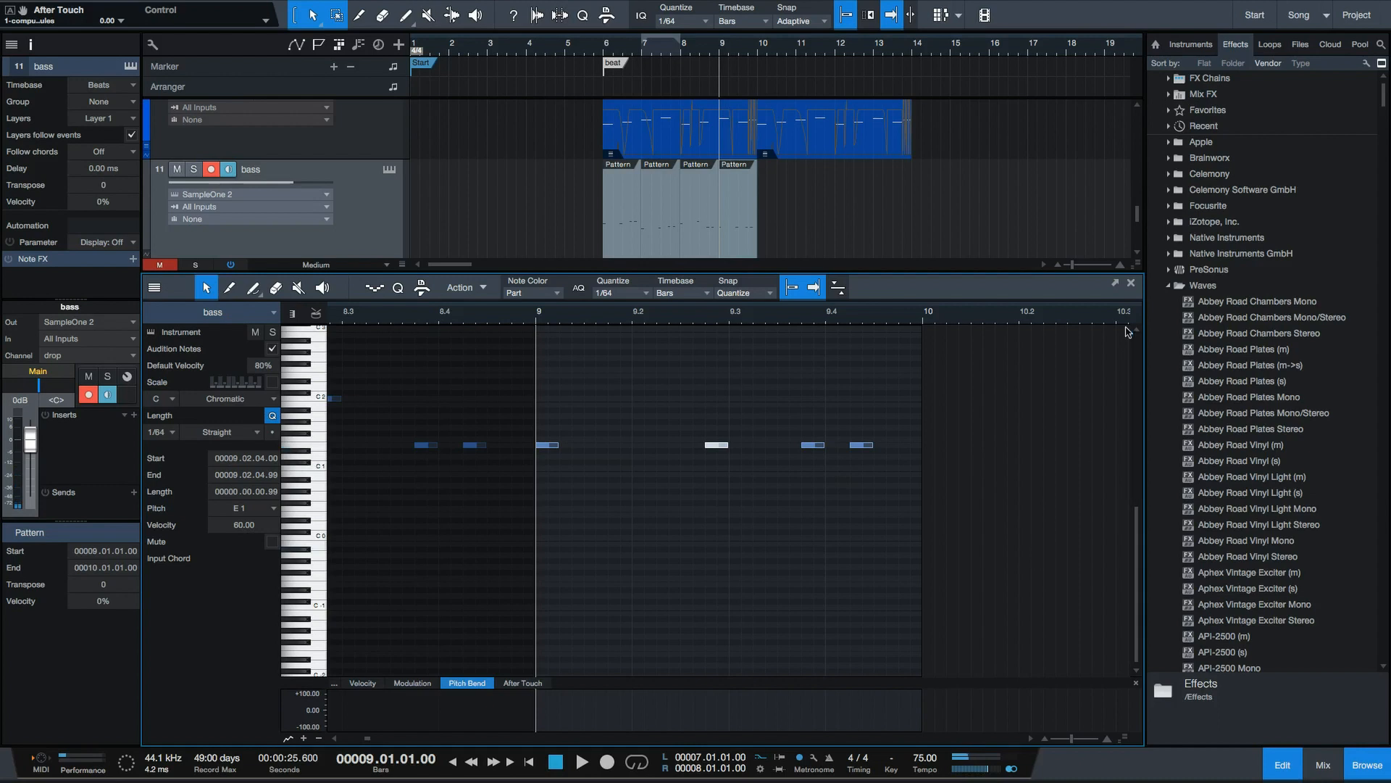
# Close the bass note editor and play back the arrangement.
pyautogui.click(1131, 283)
pyautogui.press('space')
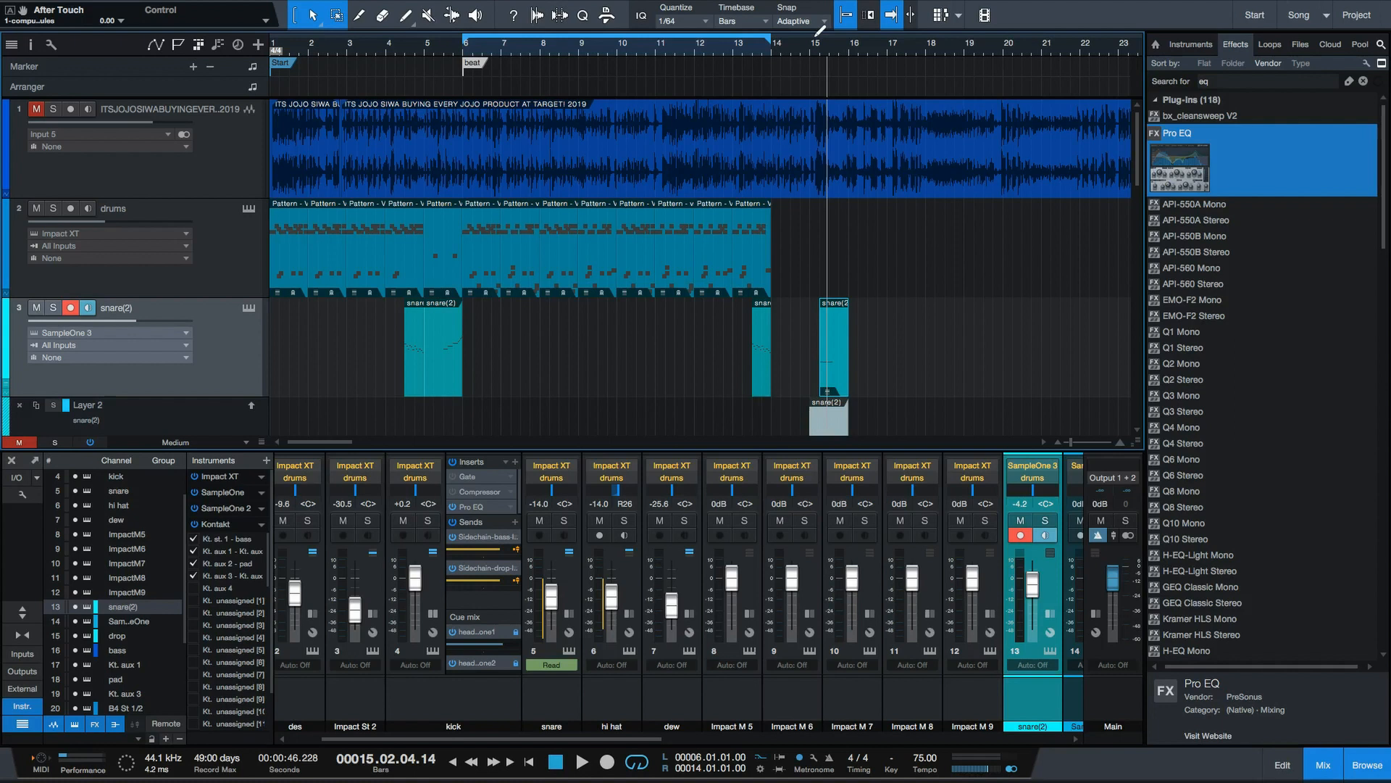
# Set the loop range to bars 15 to 18, extend the snare(2) part at bar 15 to bar 18, and play it.
pyautogui.moveTo(814, 37); pyautogui.dragTo(926, 37)
pyautogui.moveTo(848, 345); pyautogui.dragTo(935, 341)
pyautogui.moveTo(935, 341); pyautogui.dragTo(925, 344)
pyautogui.press('space')
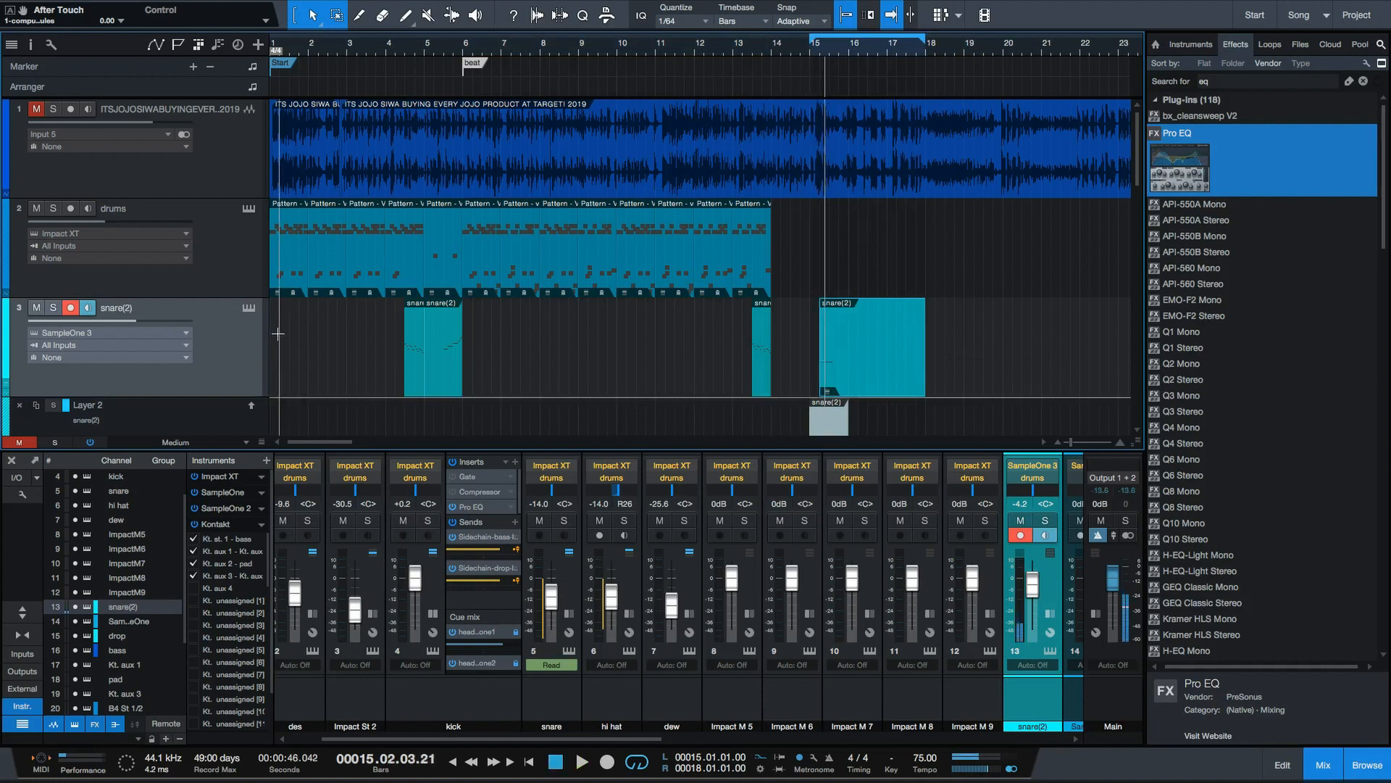
# Search the effects for "rev", insert H-Reverb long Stereo/5.1 on the snare(2) track, and audition it.
pyautogui.click(1250, 81)
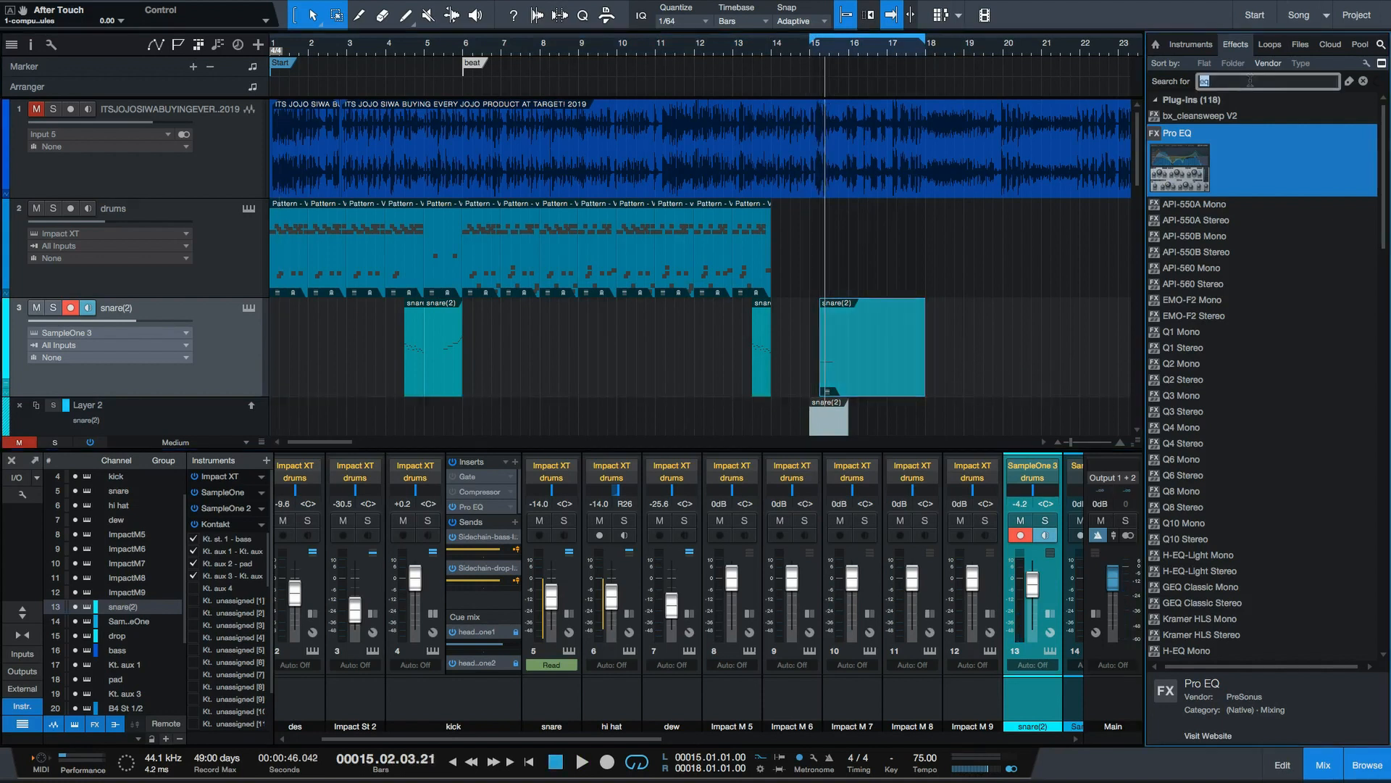
pyautogui.write('rev')
pyautogui.moveTo(1203, 328); pyautogui.dragTo(311, 348)
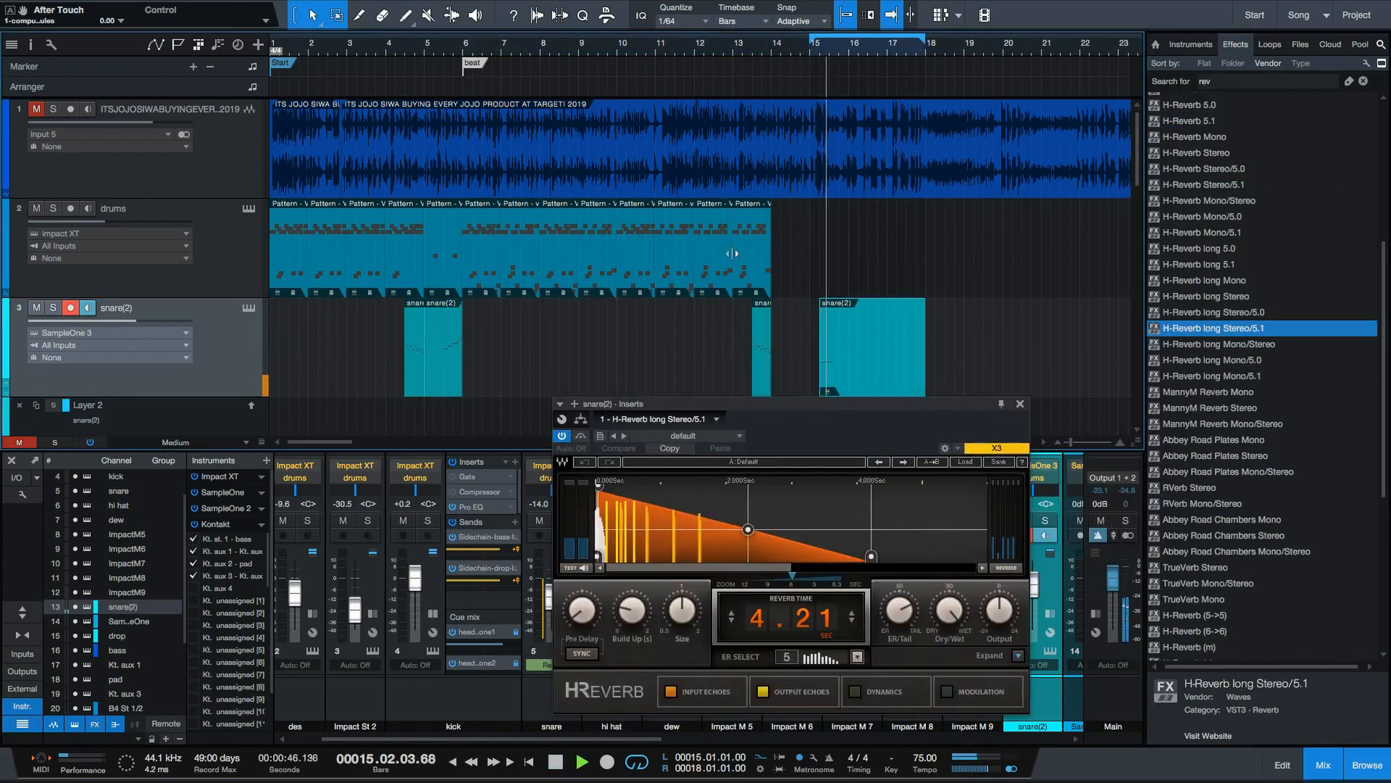
pyautogui.press('space')
pyautogui.moveTo(967, 409); pyautogui.dragTo(950, 444)
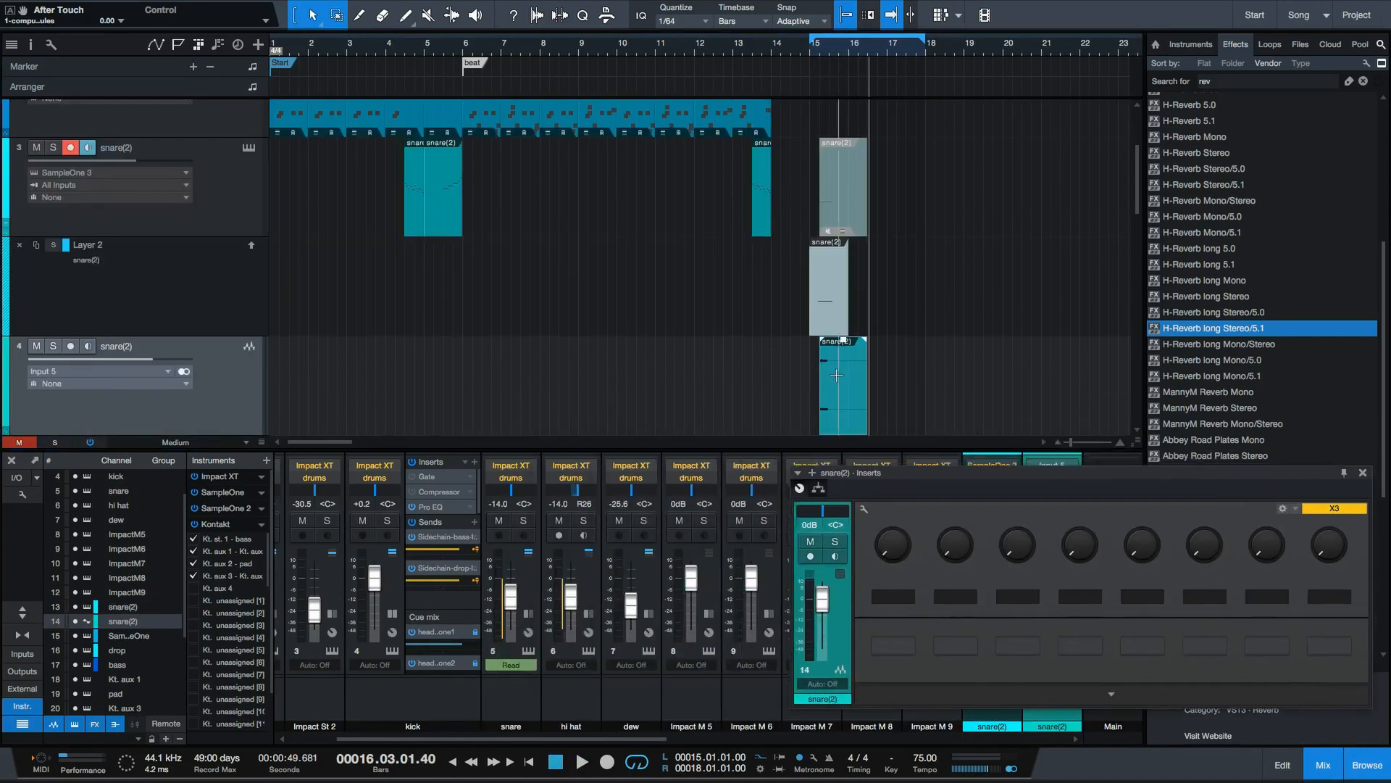
# Lower the snare(2) audio track to about -9.3 dB and copy its bar 4.3 event to bar 5.3.
pyautogui.scroll(-3, 928, 302)
pyautogui.press('space')
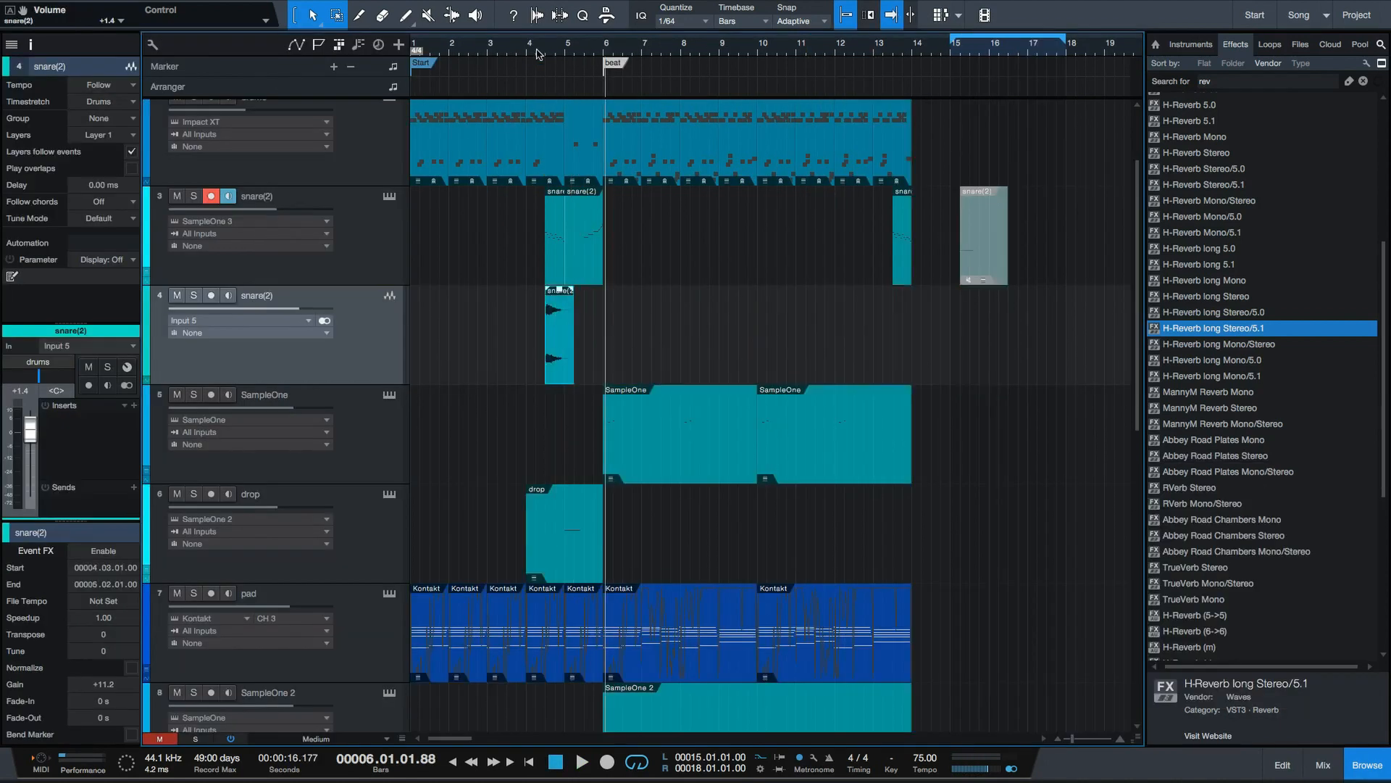
pyautogui.press('space')
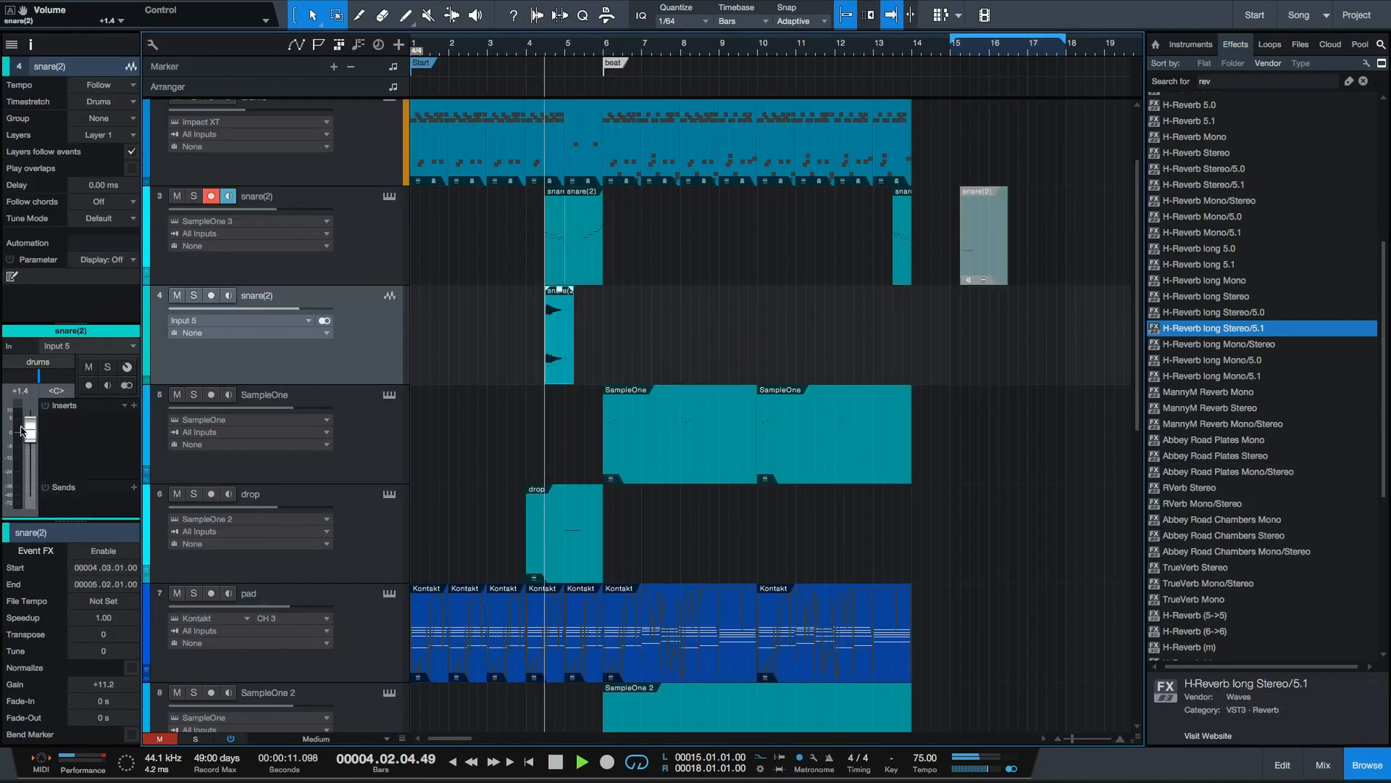
pyautogui.moveTo(30, 433); pyautogui.dragTo(30, 452)
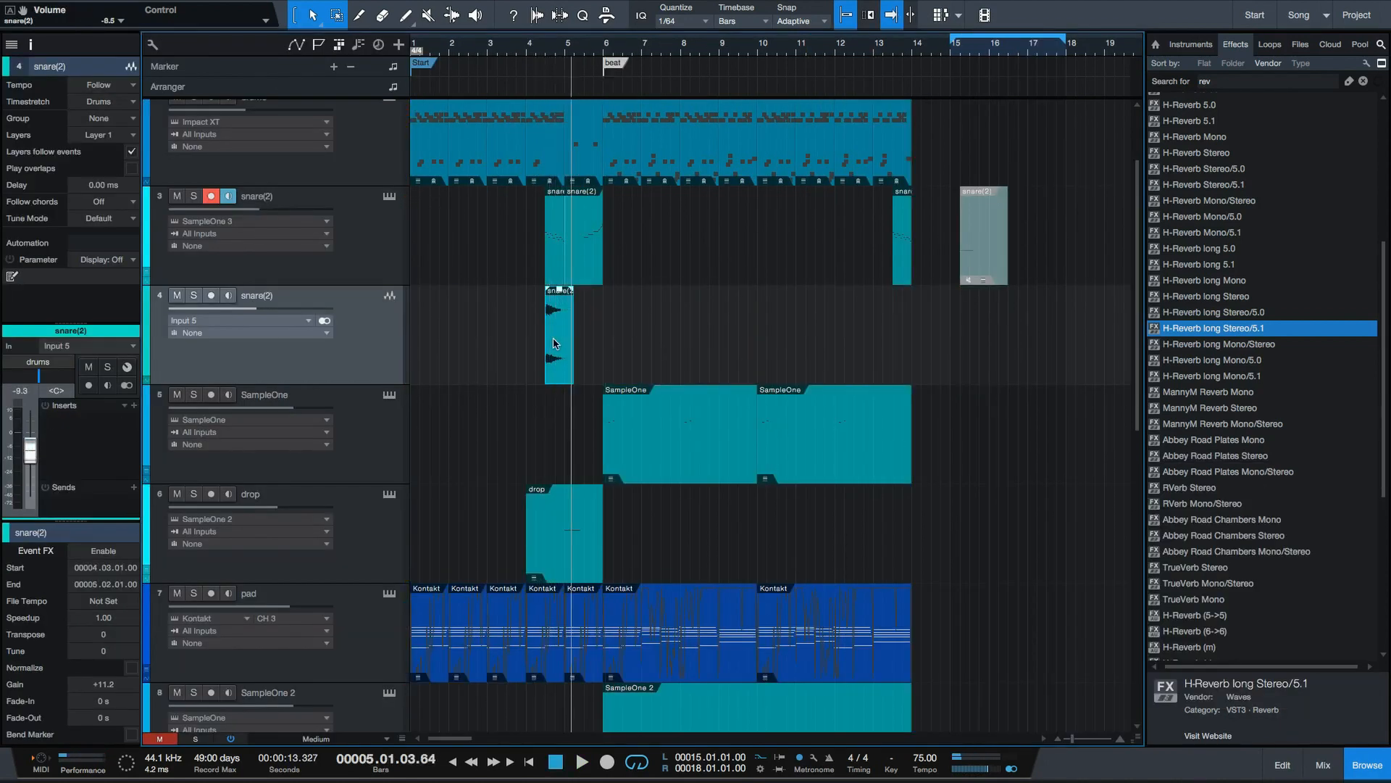
pyautogui.moveTo(556, 343); pyautogui.dragTo(602, 350)
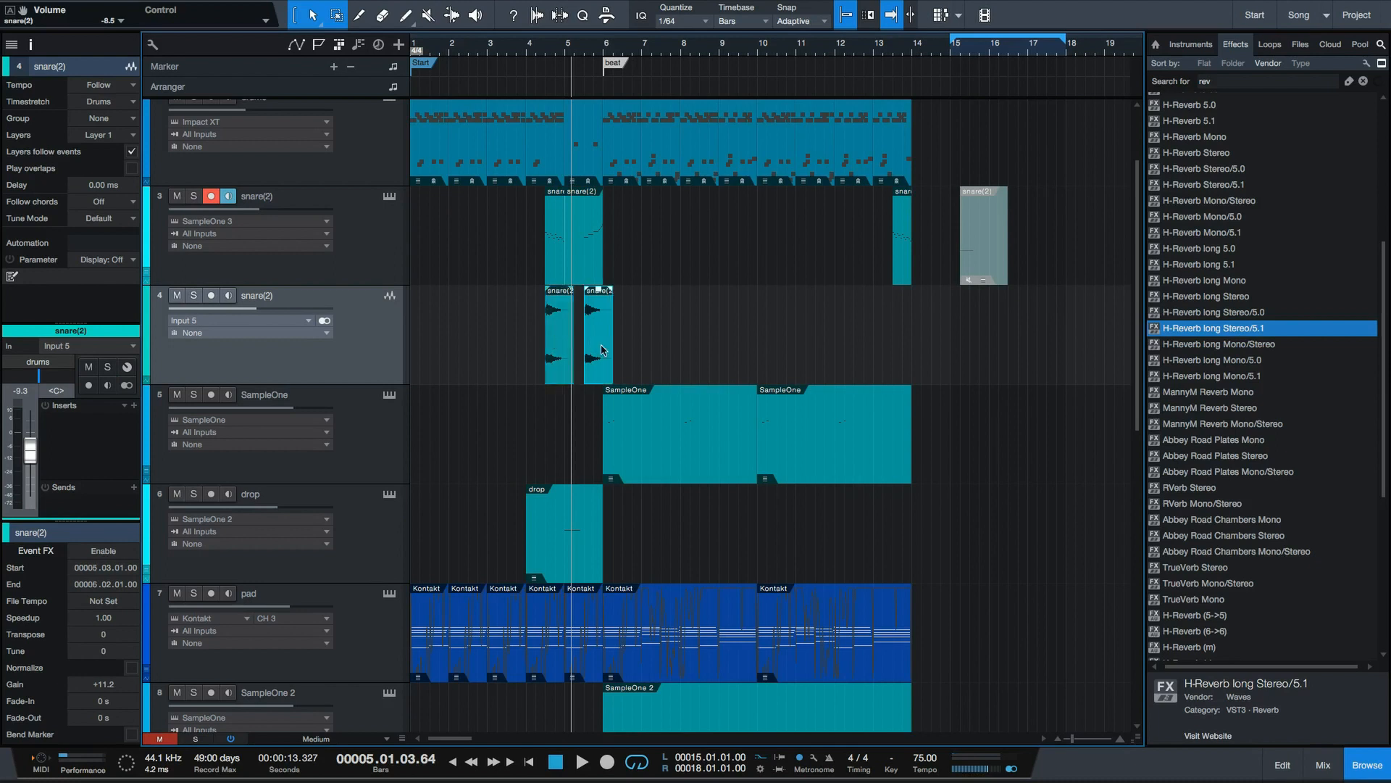
pyautogui.press('space')
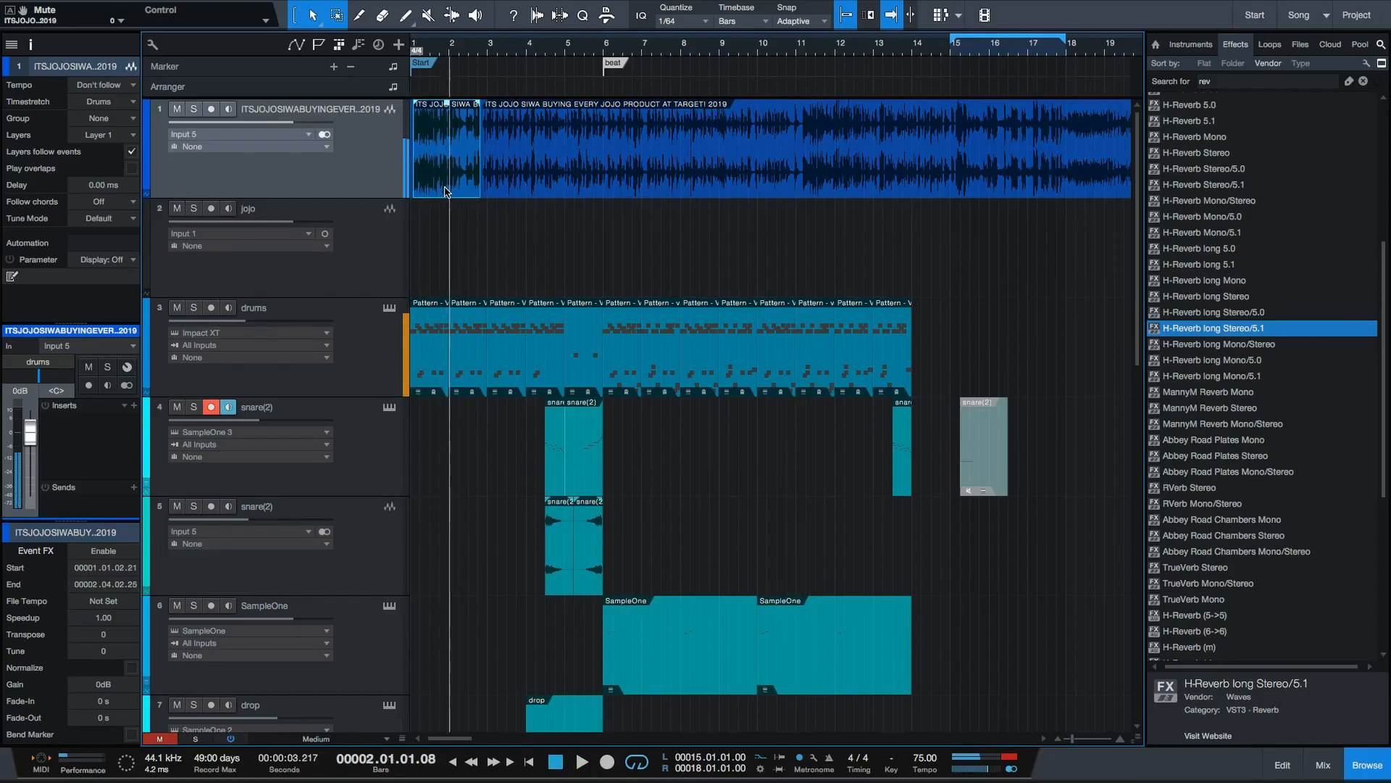
# Place the opening vocal slice of the JoJo recording on the jojo audio track.
pyautogui.moveTo(435, 145); pyautogui.dragTo(763, 268)
pyautogui.rightClick(621, 290)
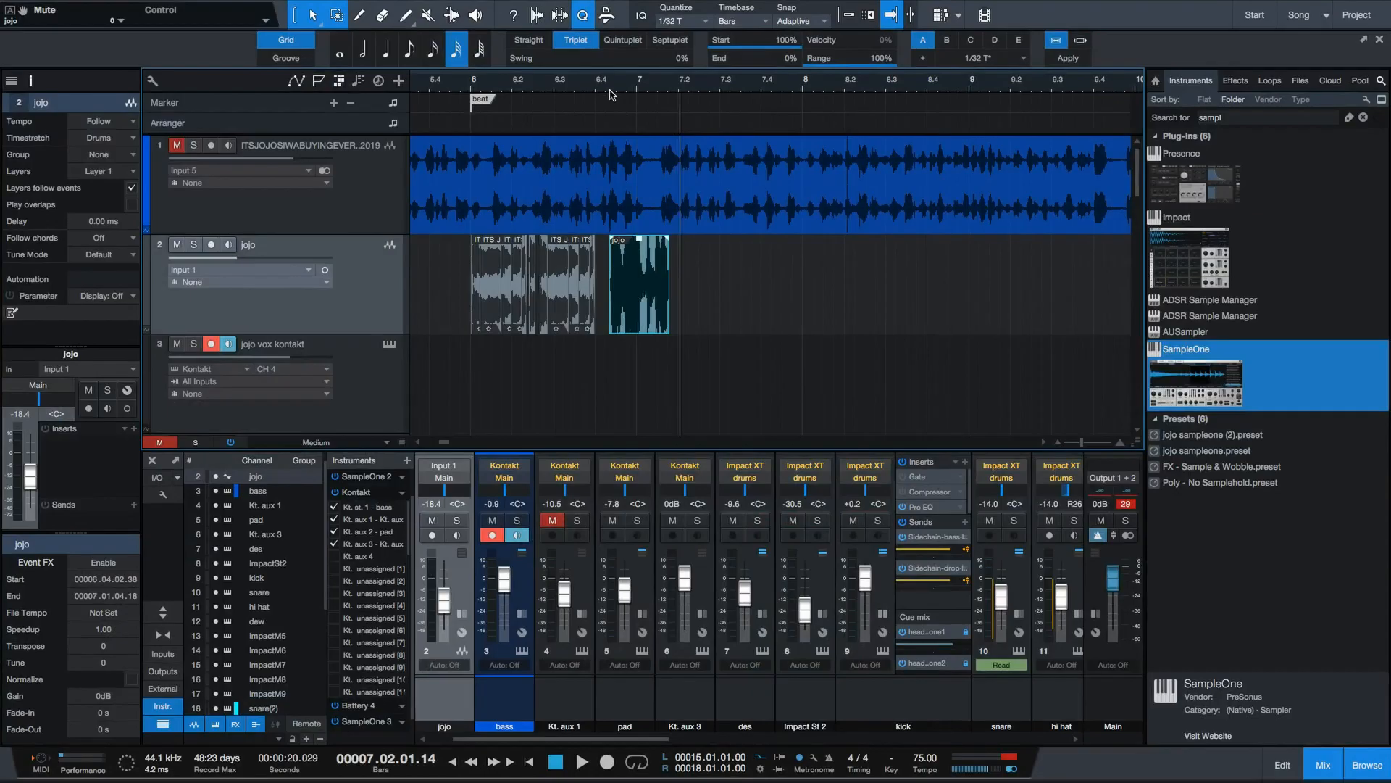
# Play back the selected jojo clip from just before bar 7.
pyautogui.click(610, 88)
pyautogui.press('space')
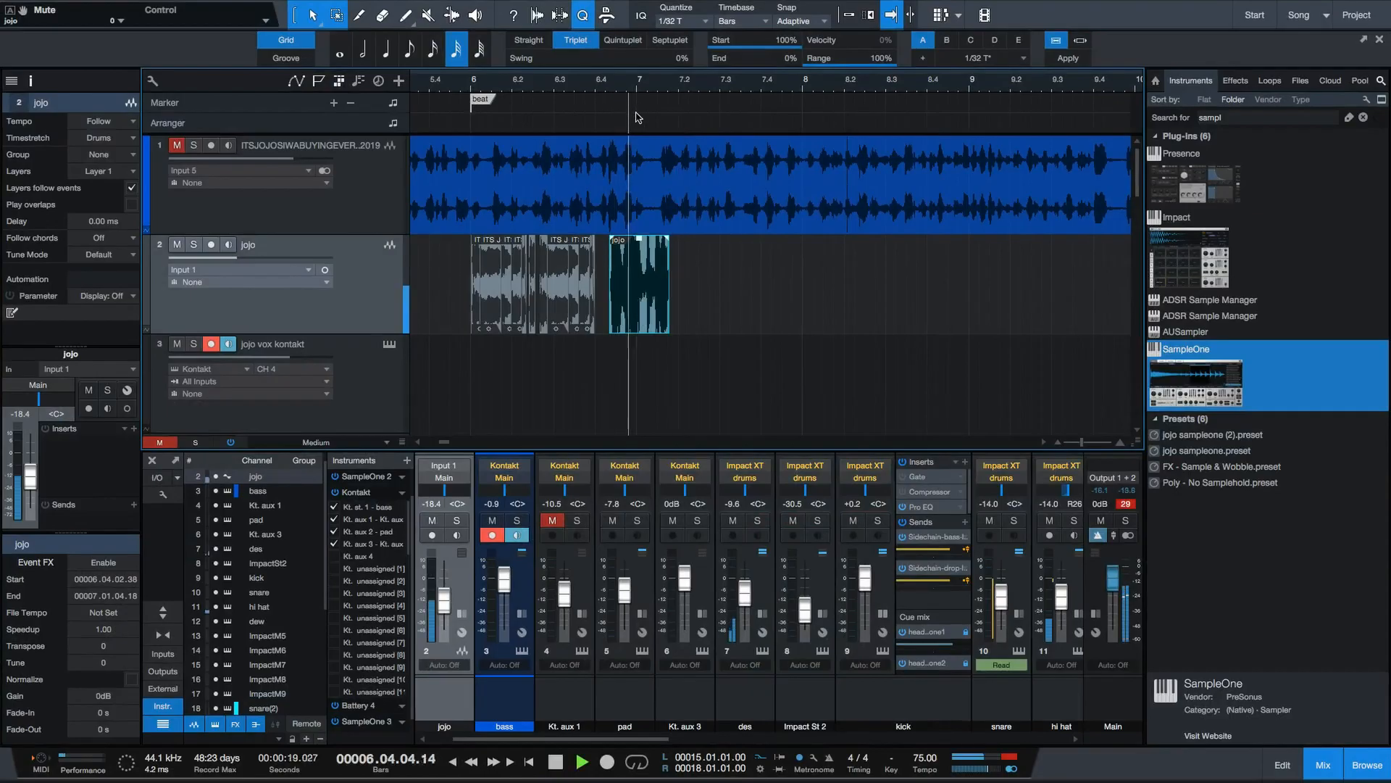
pyautogui.press('space')
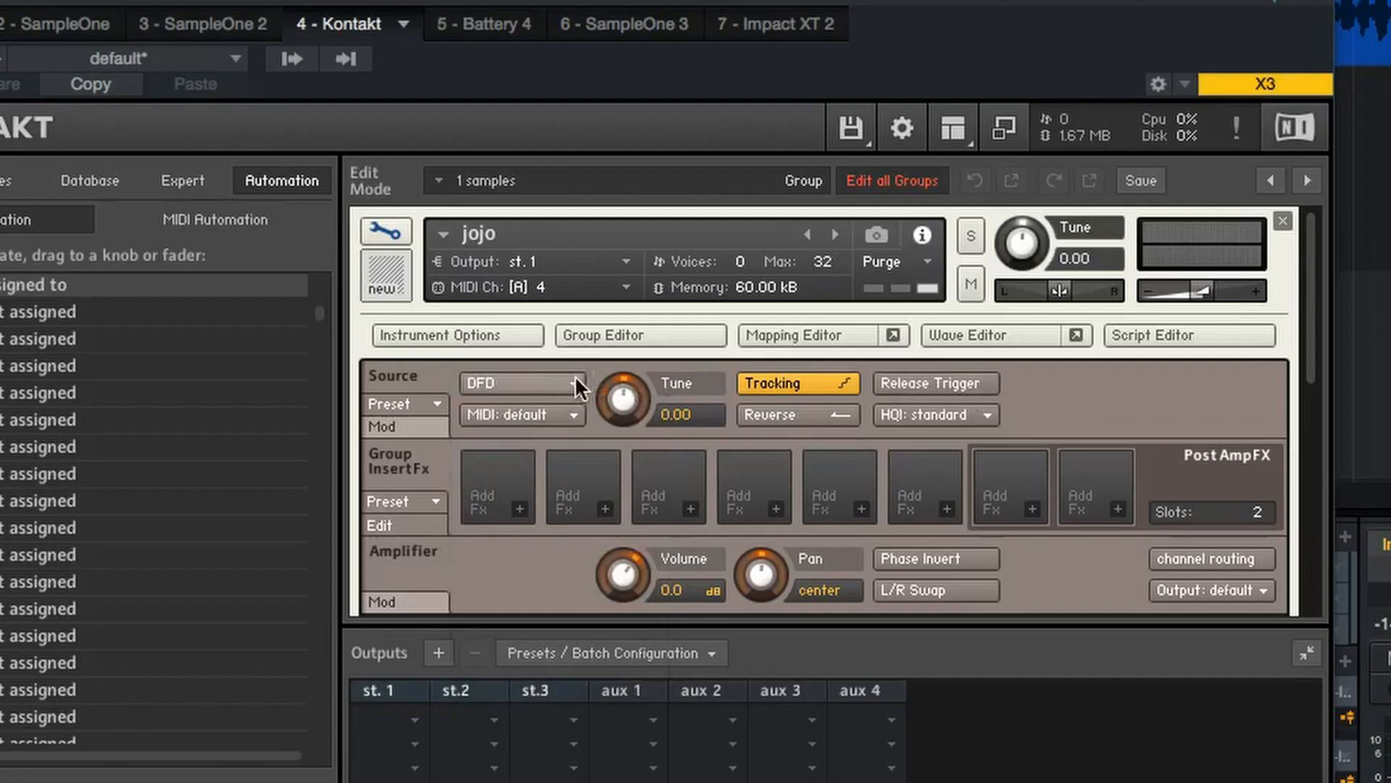
# Set the jojo instrument's source mode to tone machine in Kontakt and enable Legato.
pyautogui.click(575, 377)
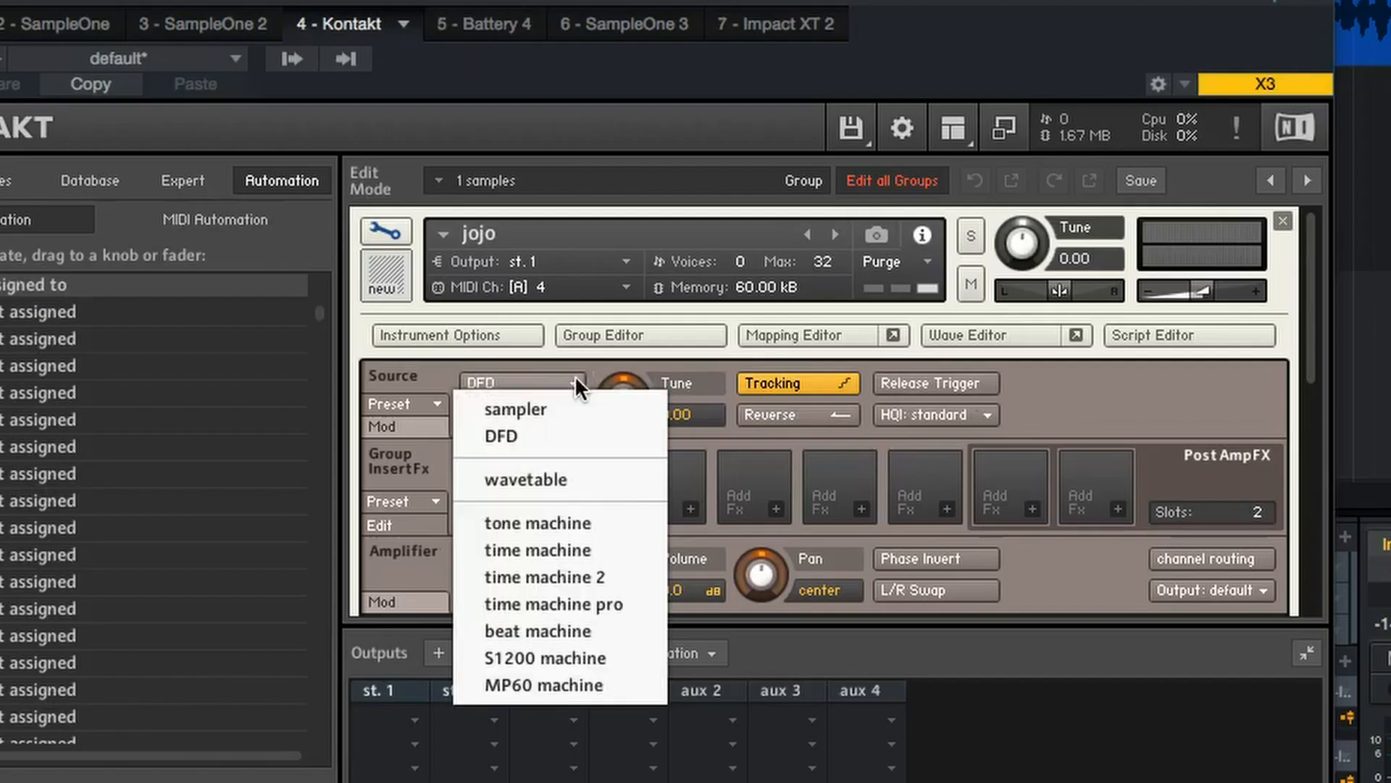
pyautogui.click(561, 517)
pyautogui.scroll(-2, 1037, 471)
pyautogui.scroll(-1, 1038, 470)
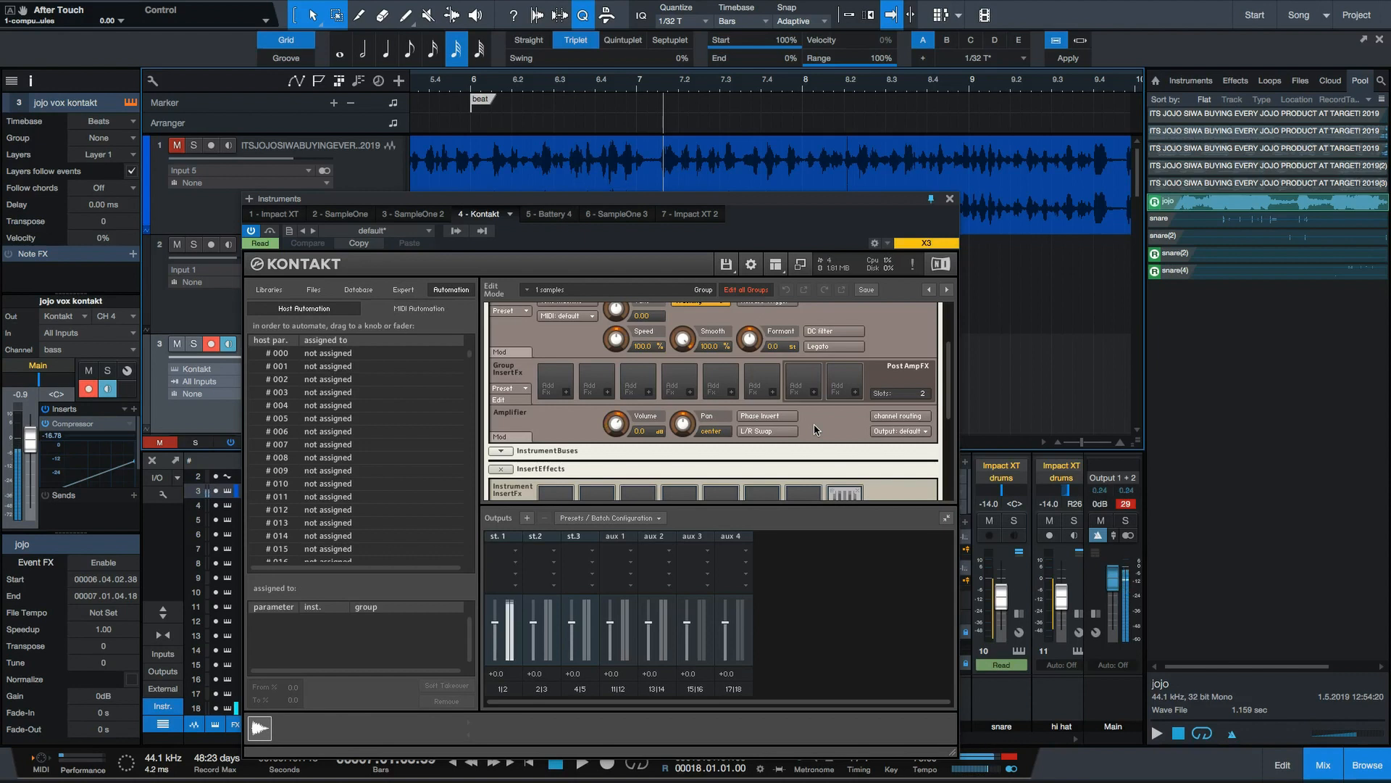
pyautogui.scroll(2, 816, 429)
pyautogui.click(818, 433)
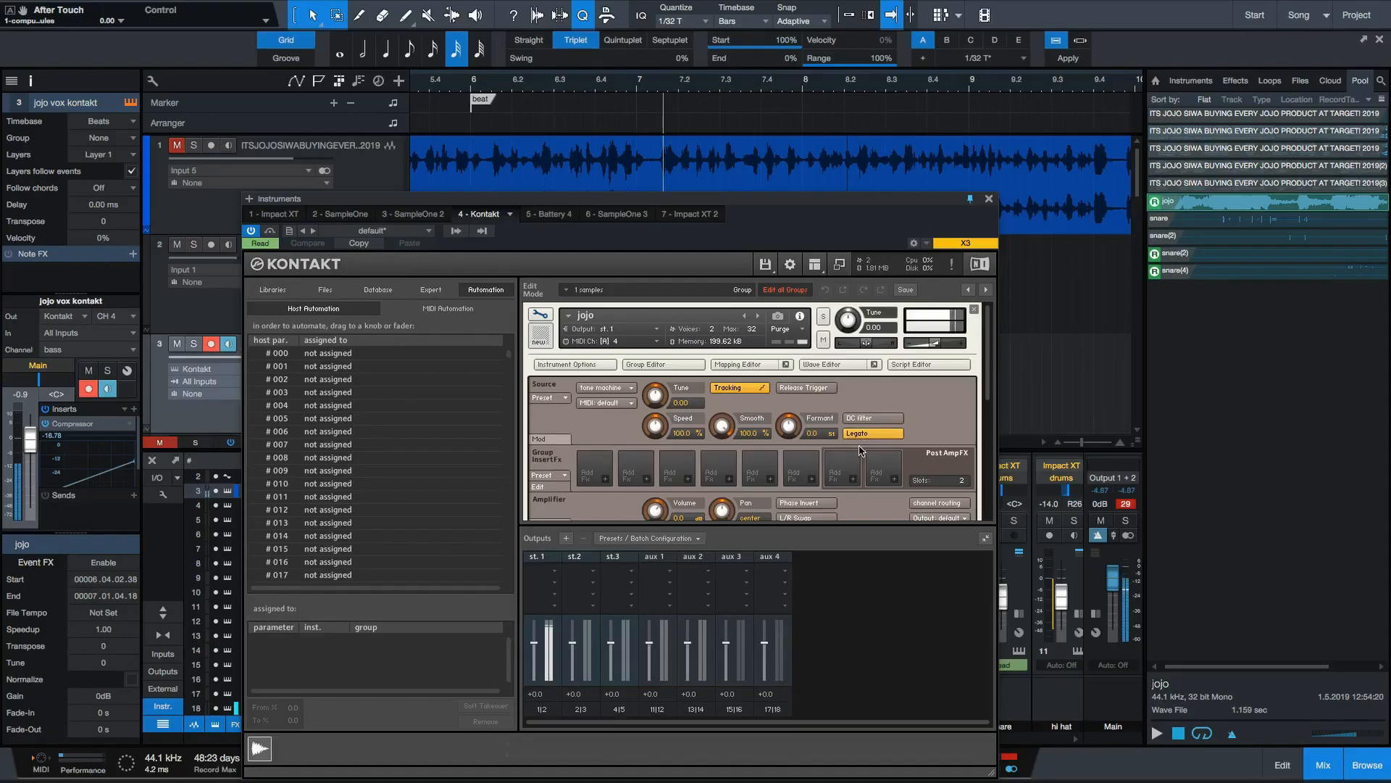
# Save the Kontakt instrument as "jojo vox" in the my kontakt patches folder.
pyautogui.click(765, 264)
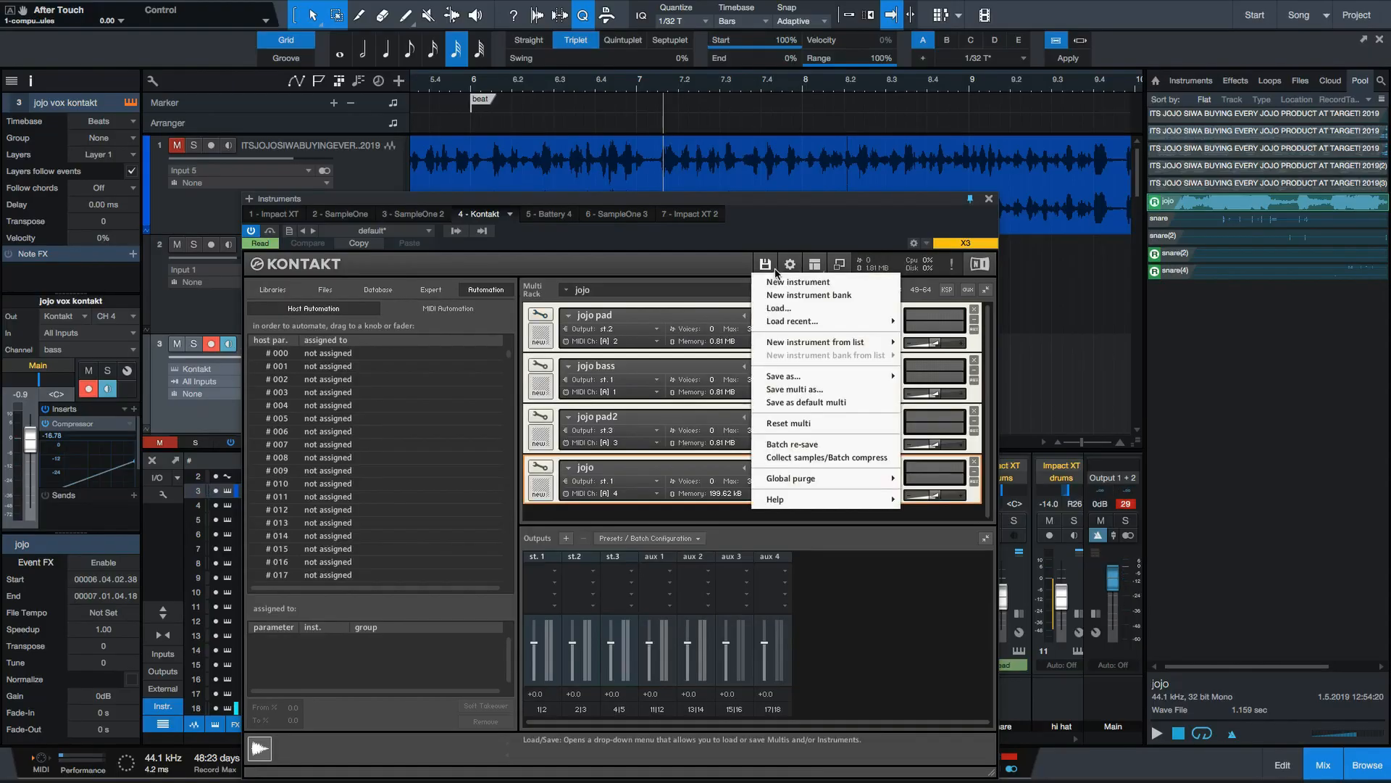
pyautogui.click(855, 379)
pyautogui.click(679, 74)
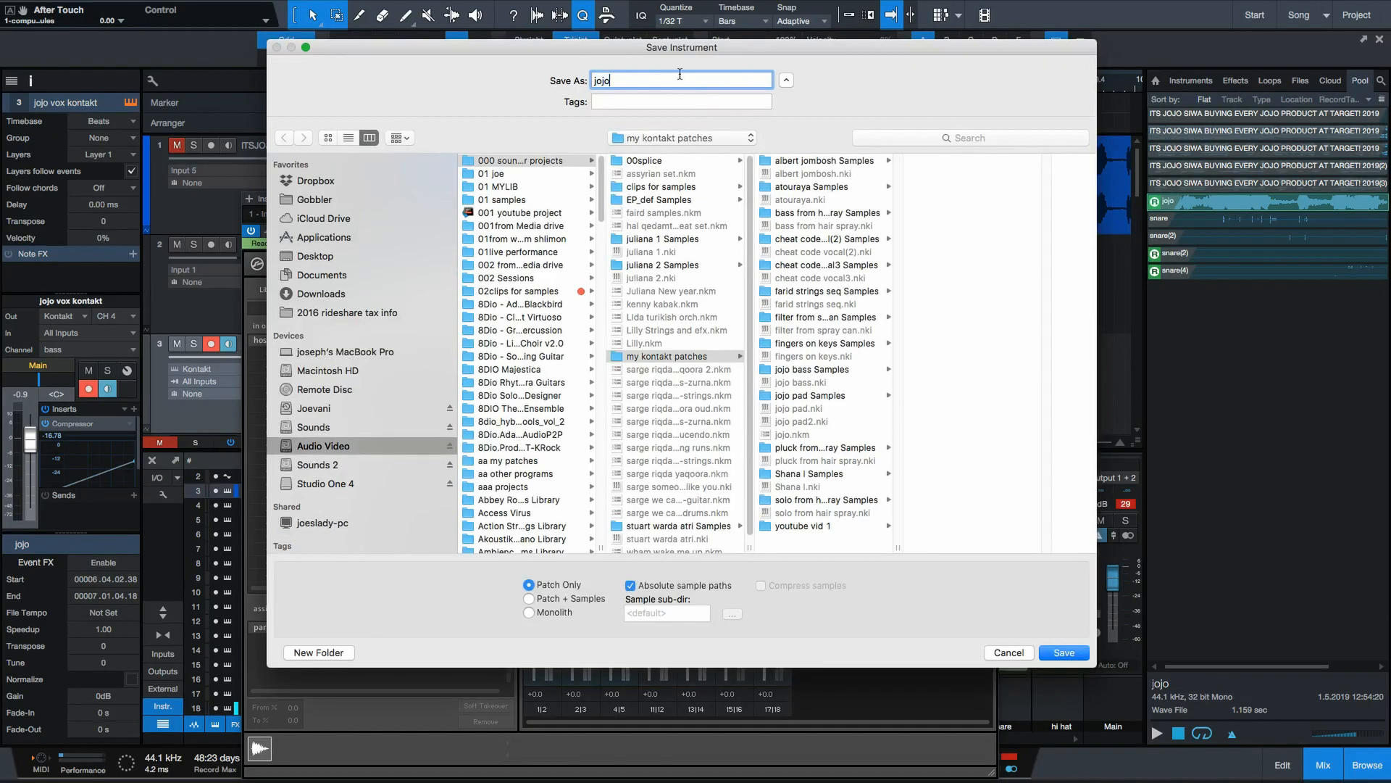
pyautogui.write('vox')
pyautogui.press('Return')
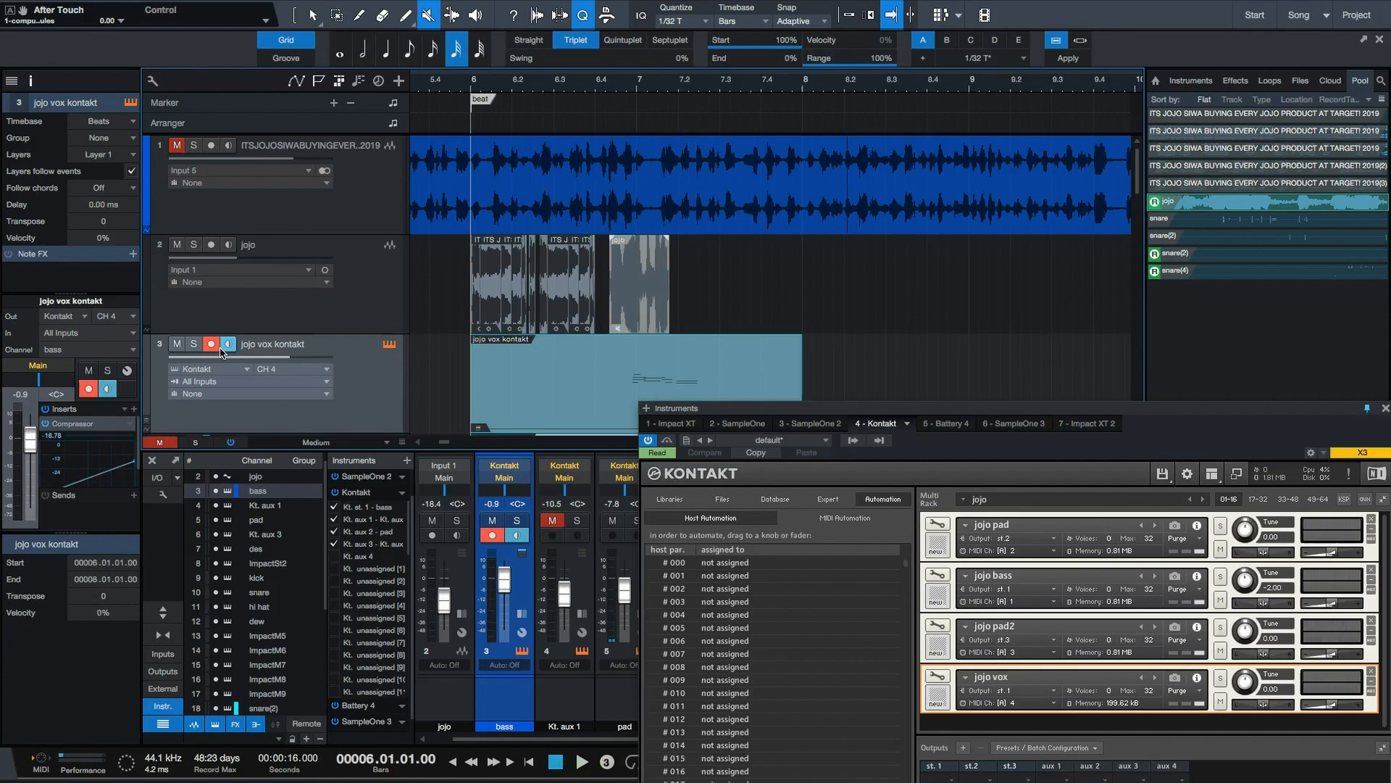
# Record a new take on the jojo vox kontakt track starting at bar 6.
pyautogui.press('KP_Multiply')
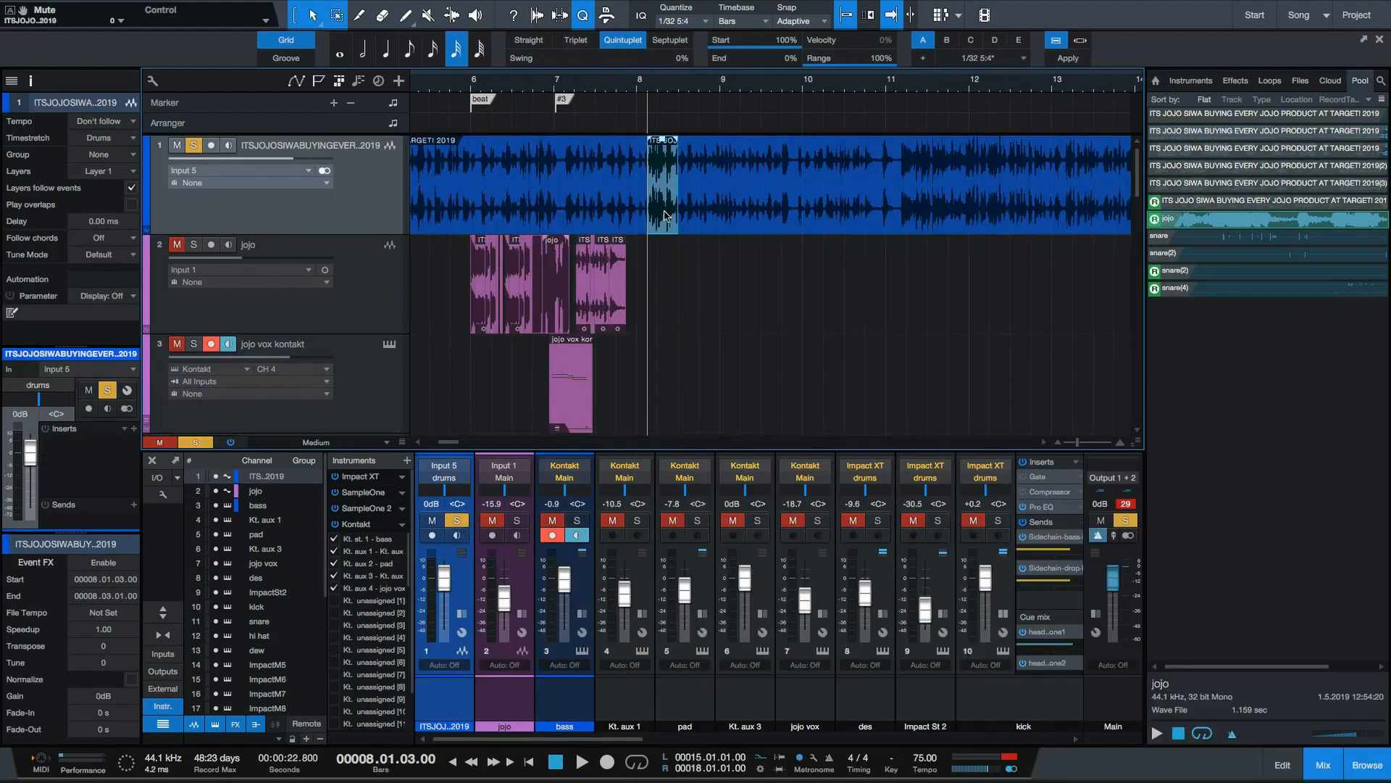
# Place the selected JoJo recording slice on the jojo track at 8.01.03 and play it.
pyautogui.moveTo(665, 215); pyautogui.dragTo(662, 306)
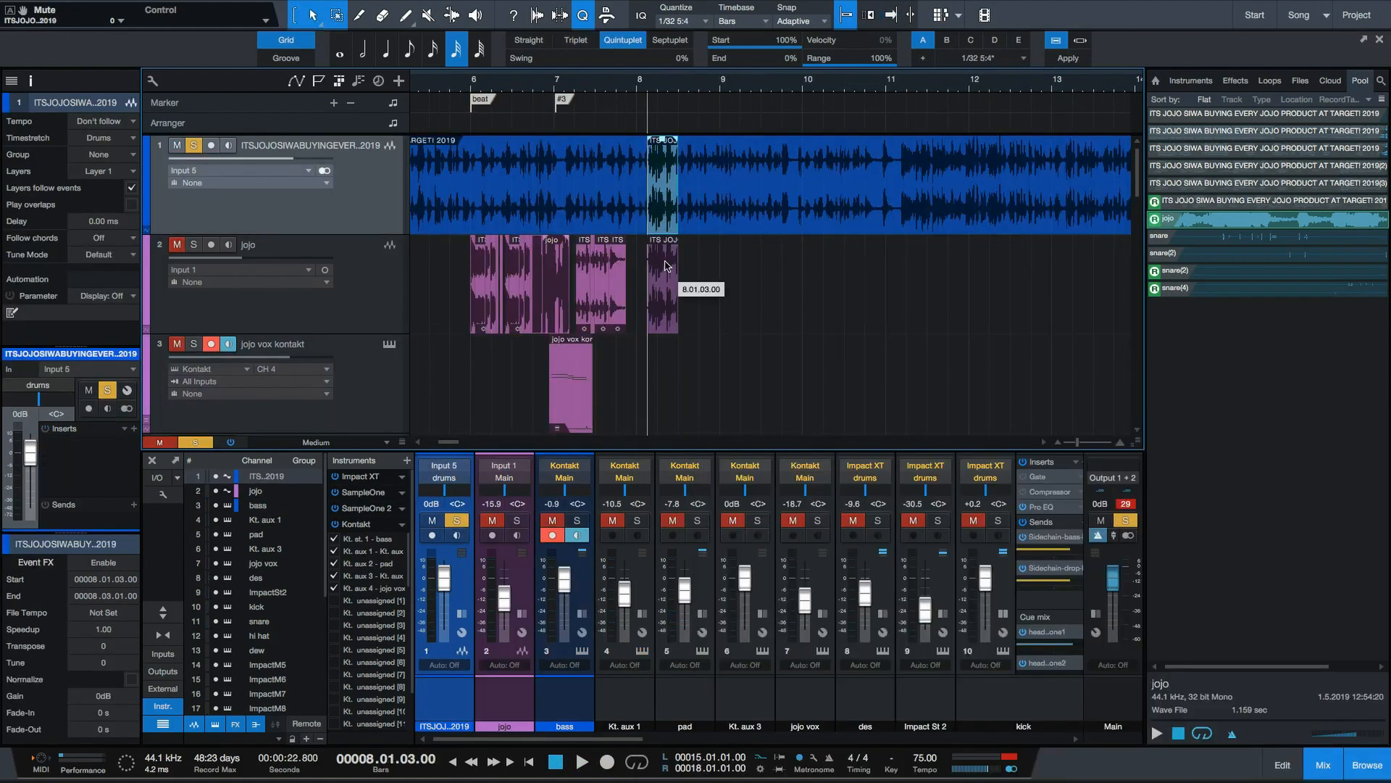
pyautogui.press('space')
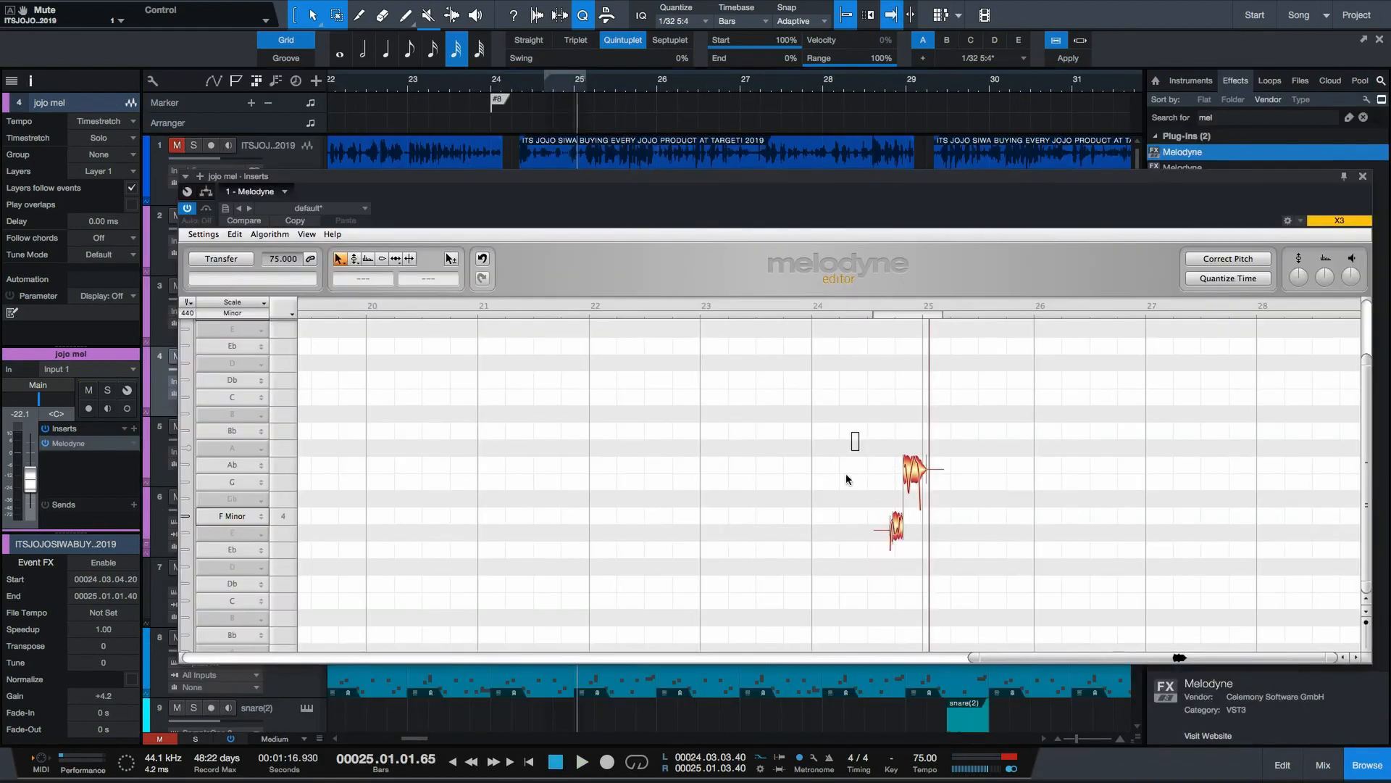
# Correct the vocal notes' pitch center to about 94% snapped to C Major, and transpose them down to A 3 and C# 4.
pyautogui.moveTo(858, 437); pyautogui.dragTo(949, 568)
pyautogui.click(1221, 260)
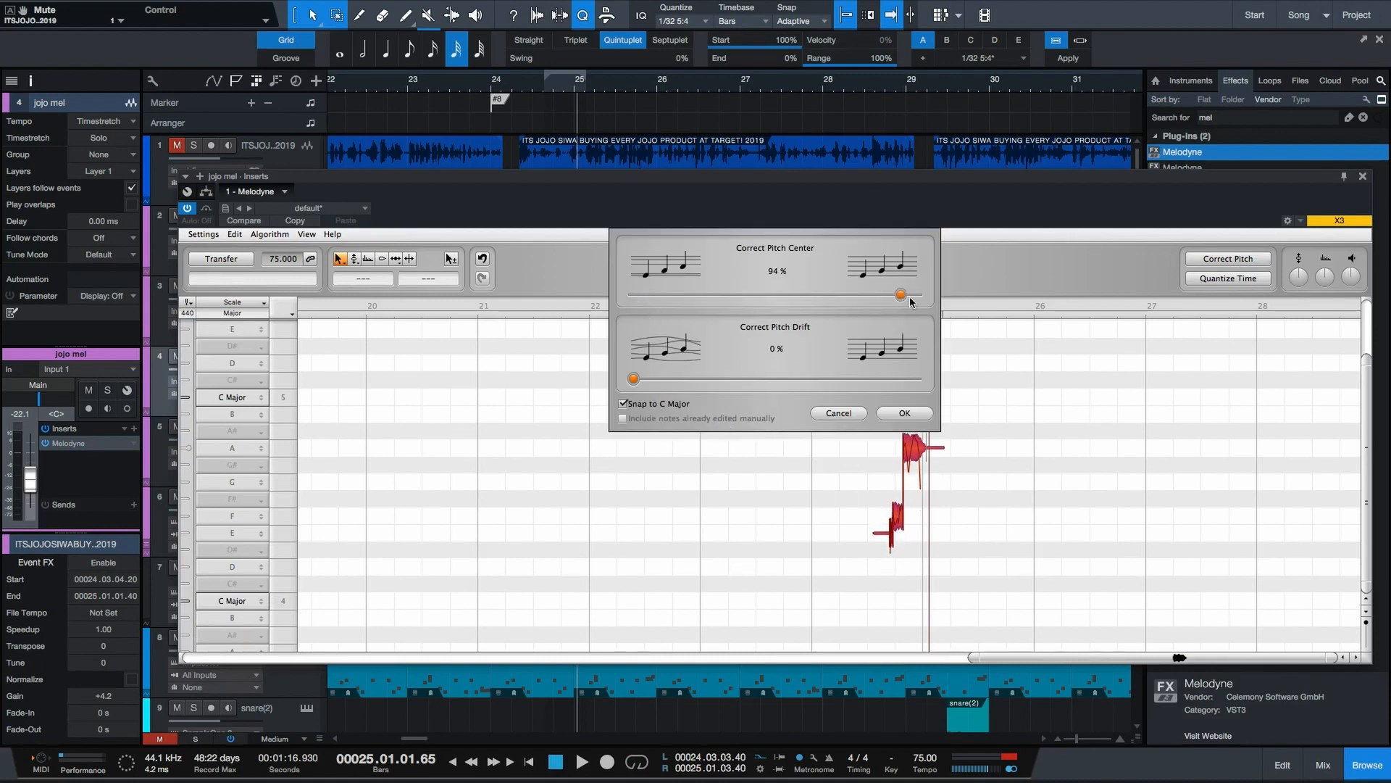
pyautogui.moveTo(861, 703); pyautogui.dragTo(860, 599)
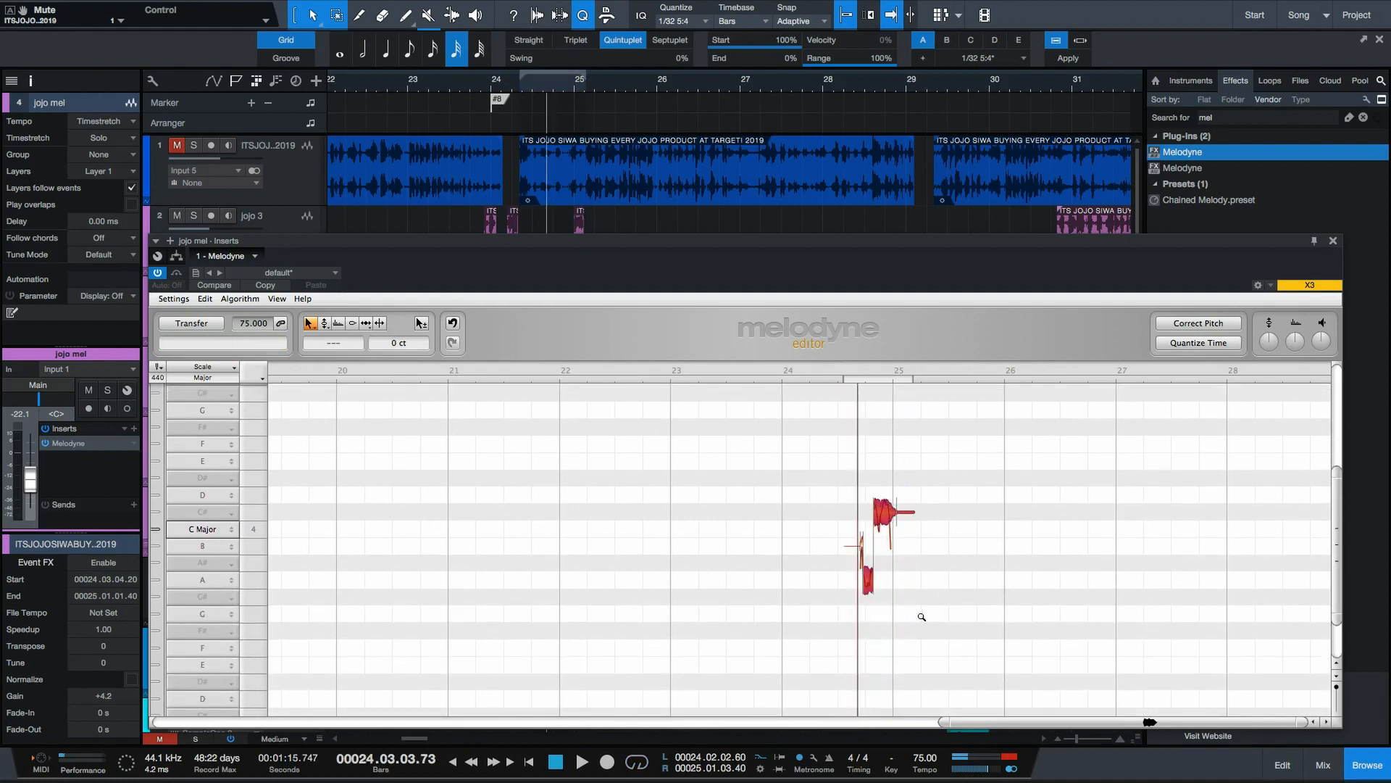
# Reshape the vocal melody in Melodyne, raising the third note to C 4 and the fourth to D 4, and adjusting the long fifth note.
pyautogui.moveTo(920, 616); pyautogui.dragTo(1185, 604)
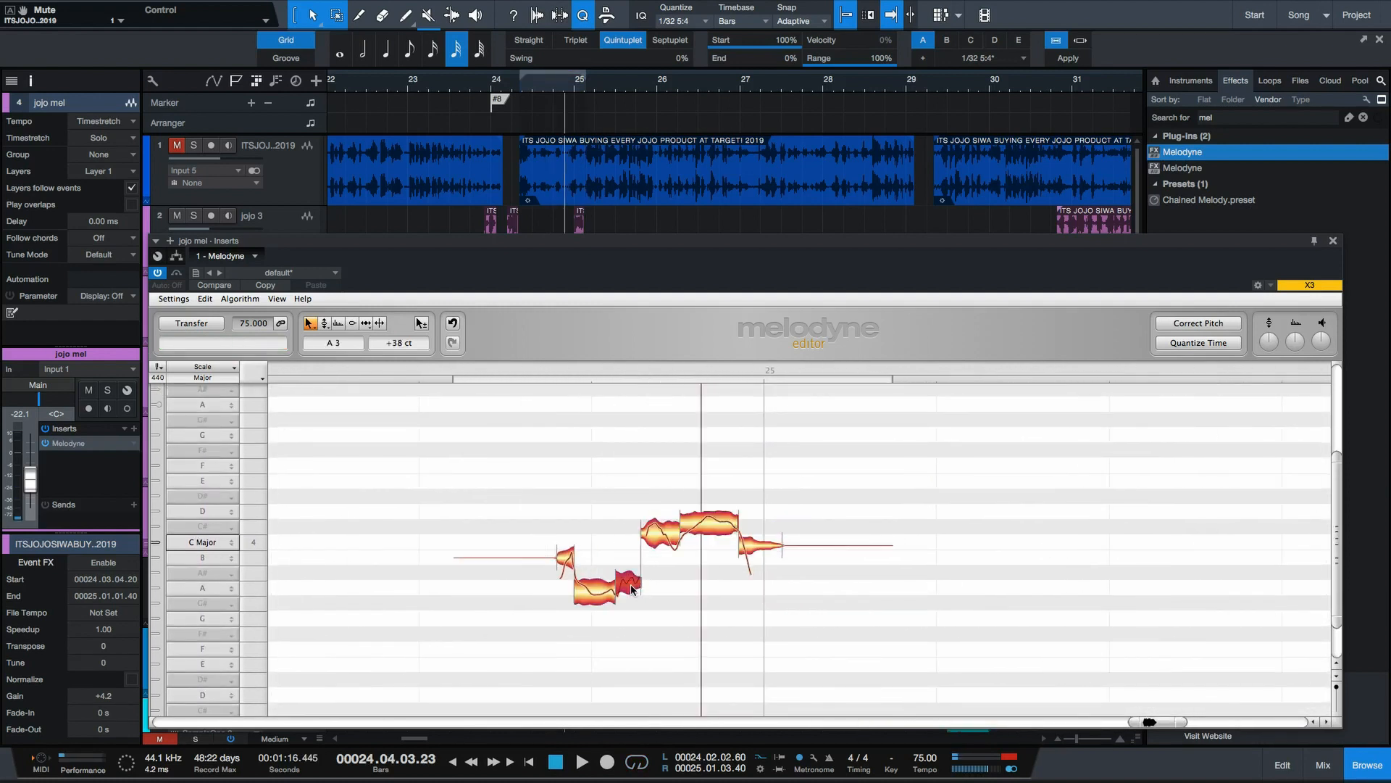
pyautogui.moveTo(623, 587); pyautogui.dragTo(622, 543)
pyautogui.moveTo(661, 554); pyautogui.dragTo(665, 520)
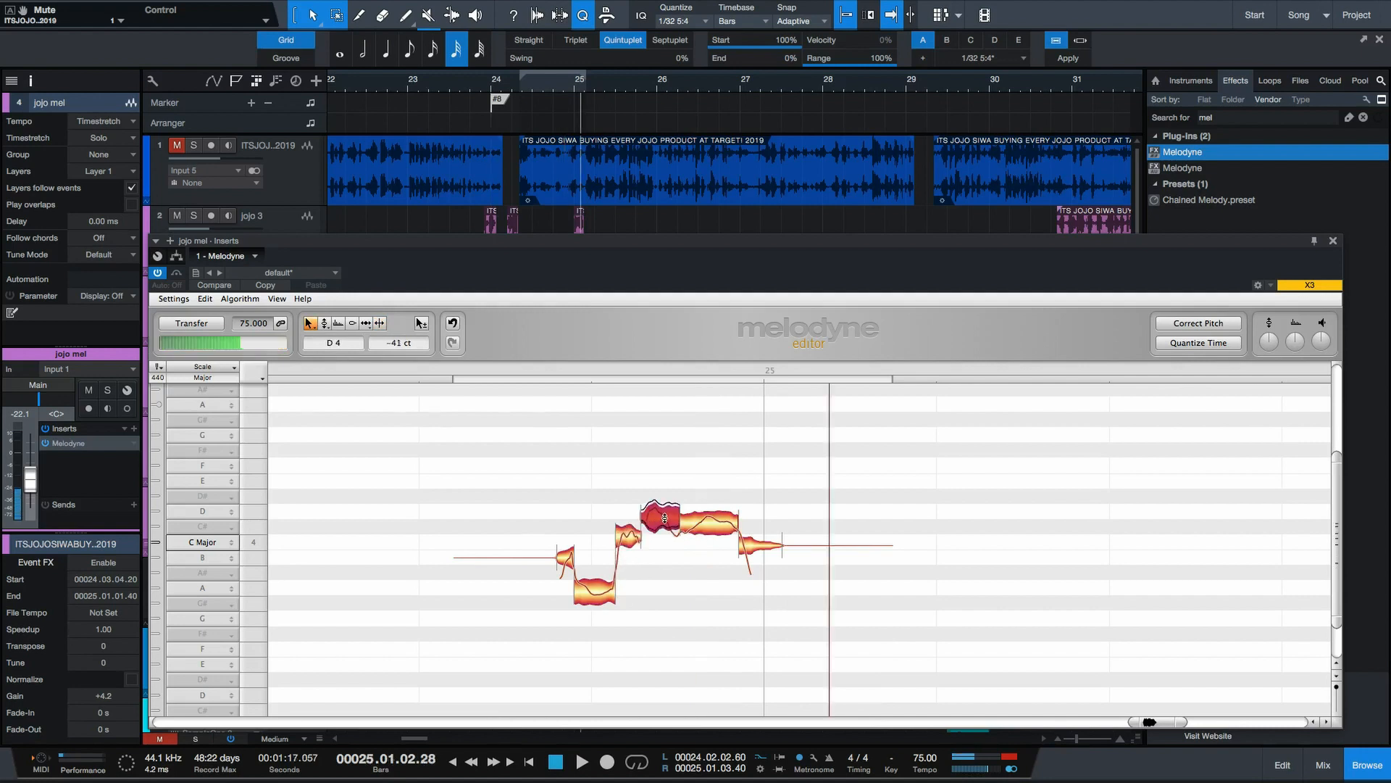
pyautogui.click(710, 544)
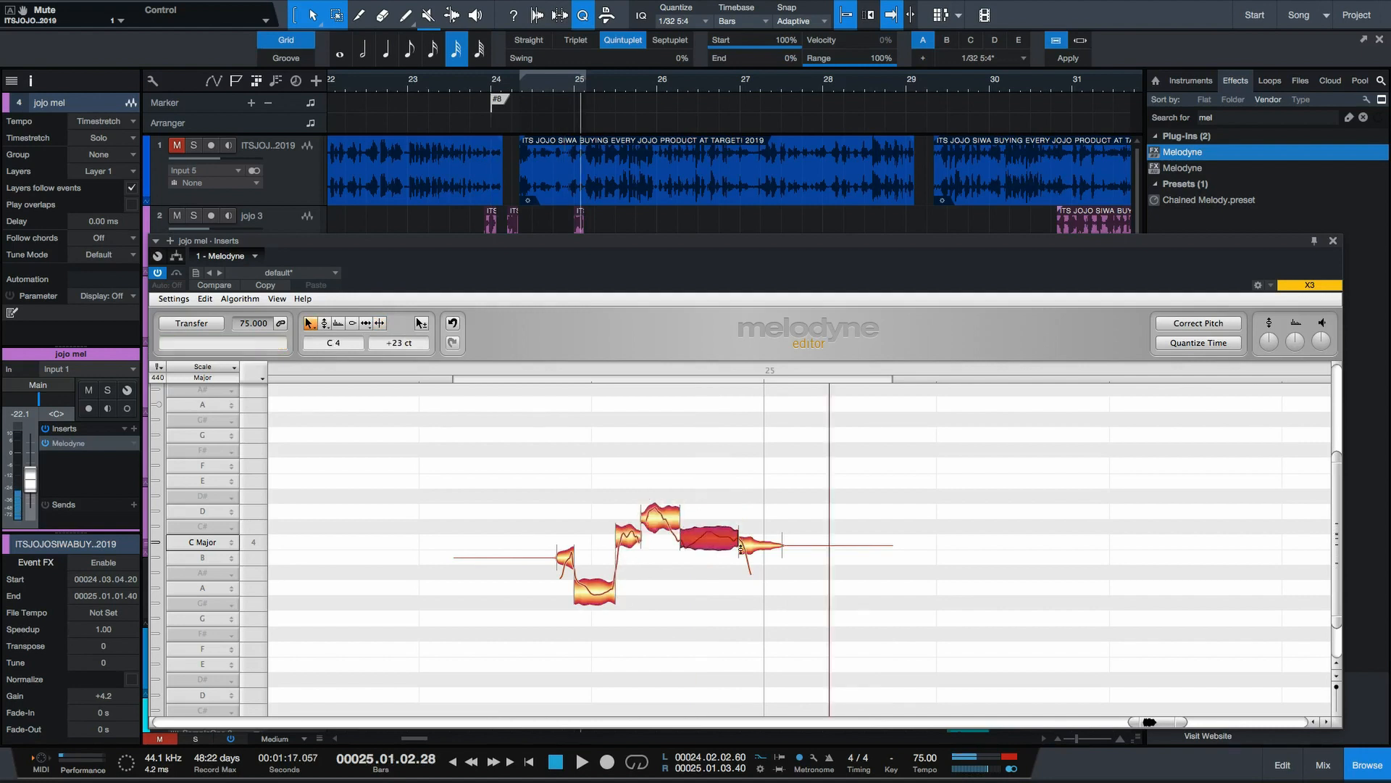
pyautogui.moveTo(790, 587); pyautogui.dragTo(791, 572)
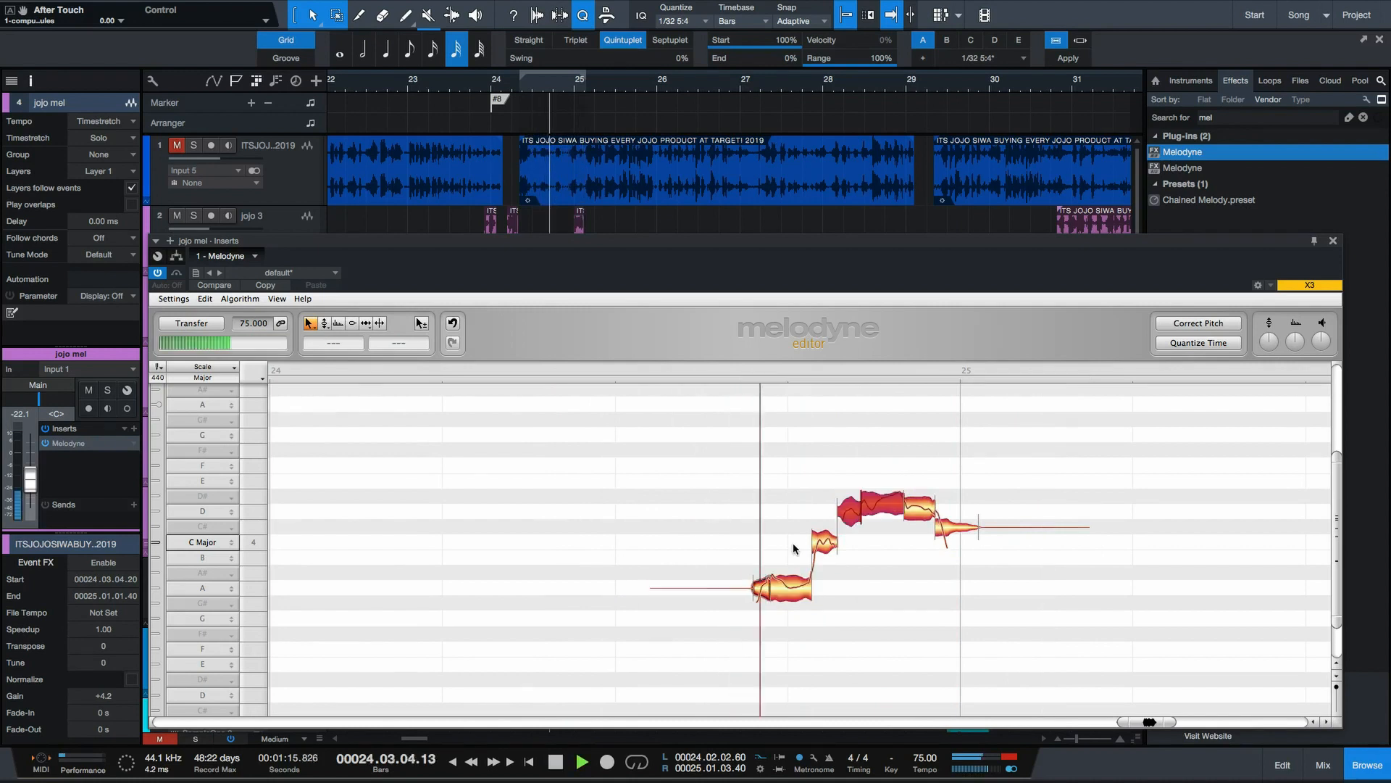
# Layer a harmony copy of all notes above the melody, starting on C 4, and raise its D# 4 note to E 4.
pyautogui.press('space')
pyautogui.press('super+a')
pyautogui.moveTo(797, 589); pyautogui.dragTo(798, 542)
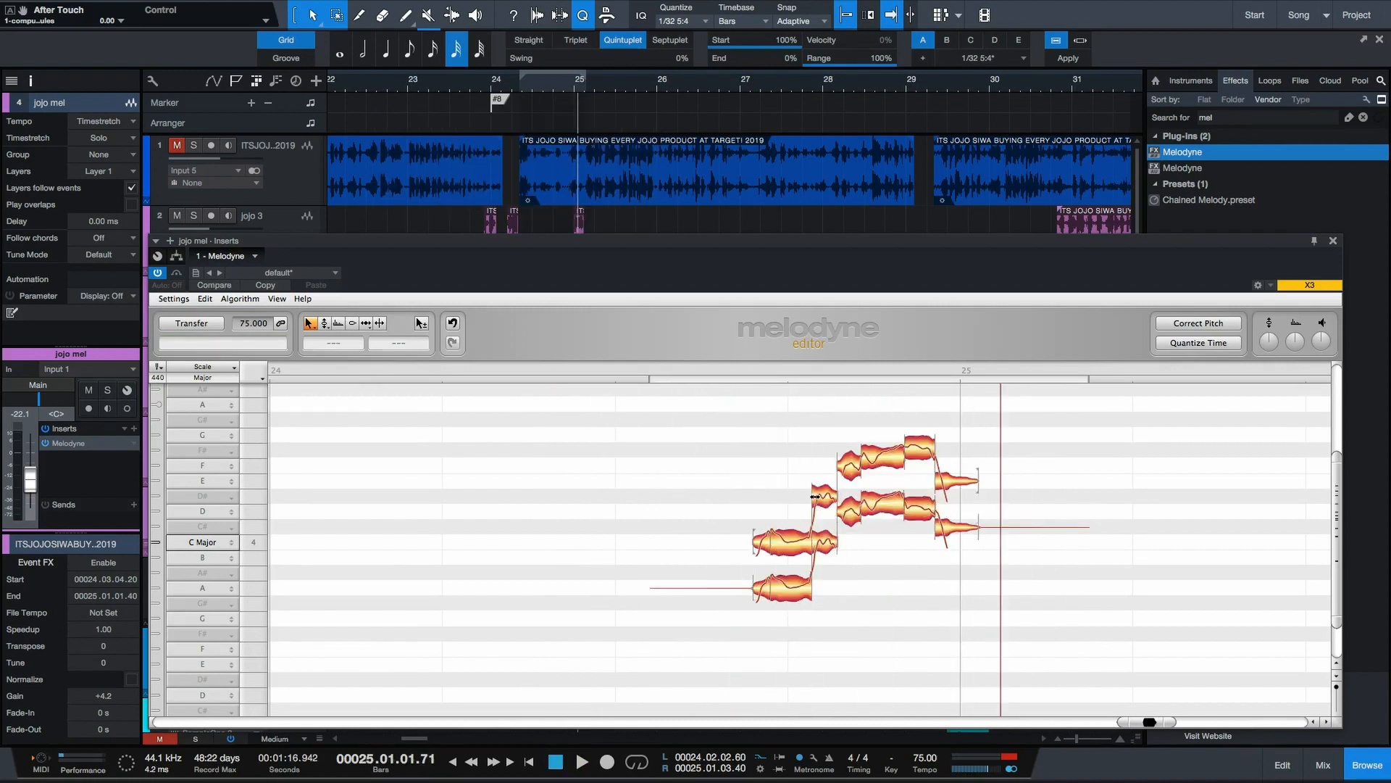
pyautogui.click(827, 500)
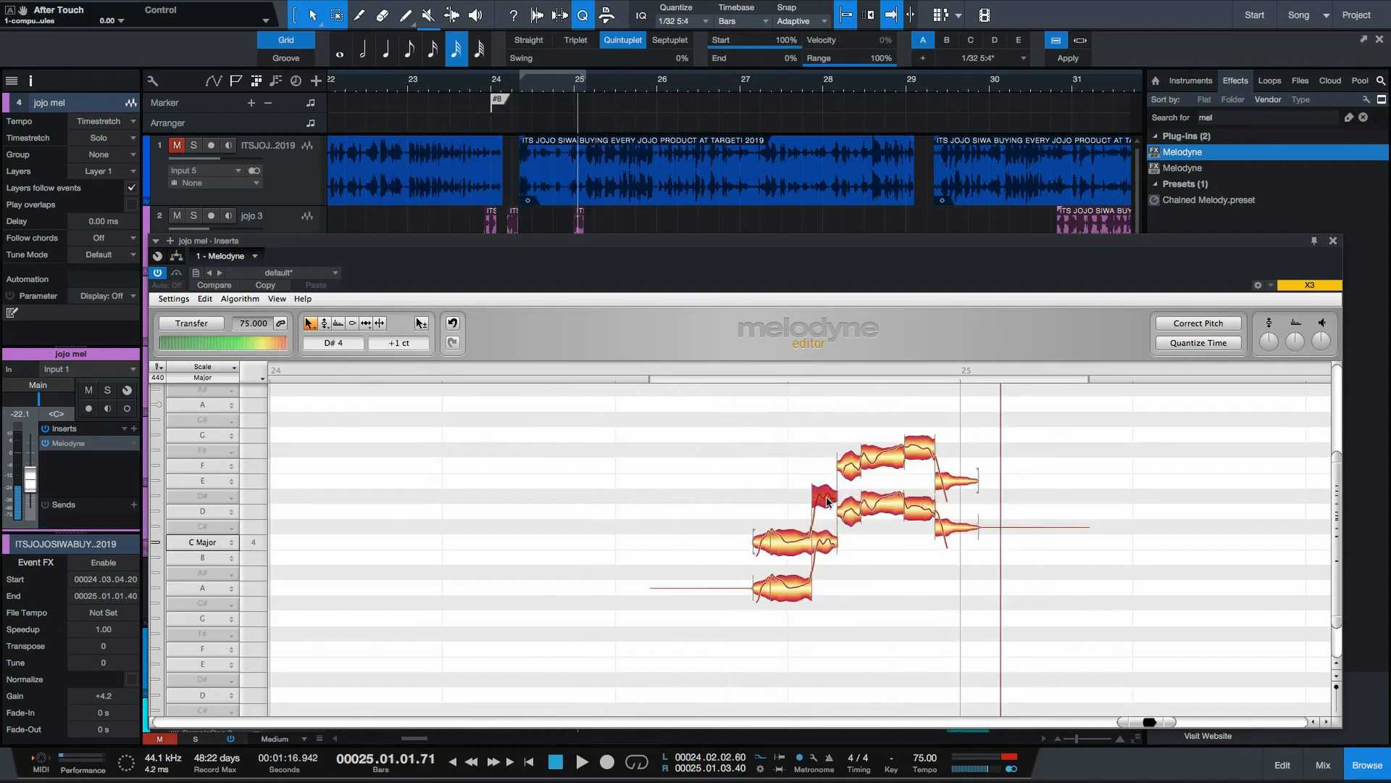
pyautogui.moveTo(828, 486); pyautogui.dragTo(827, 435)
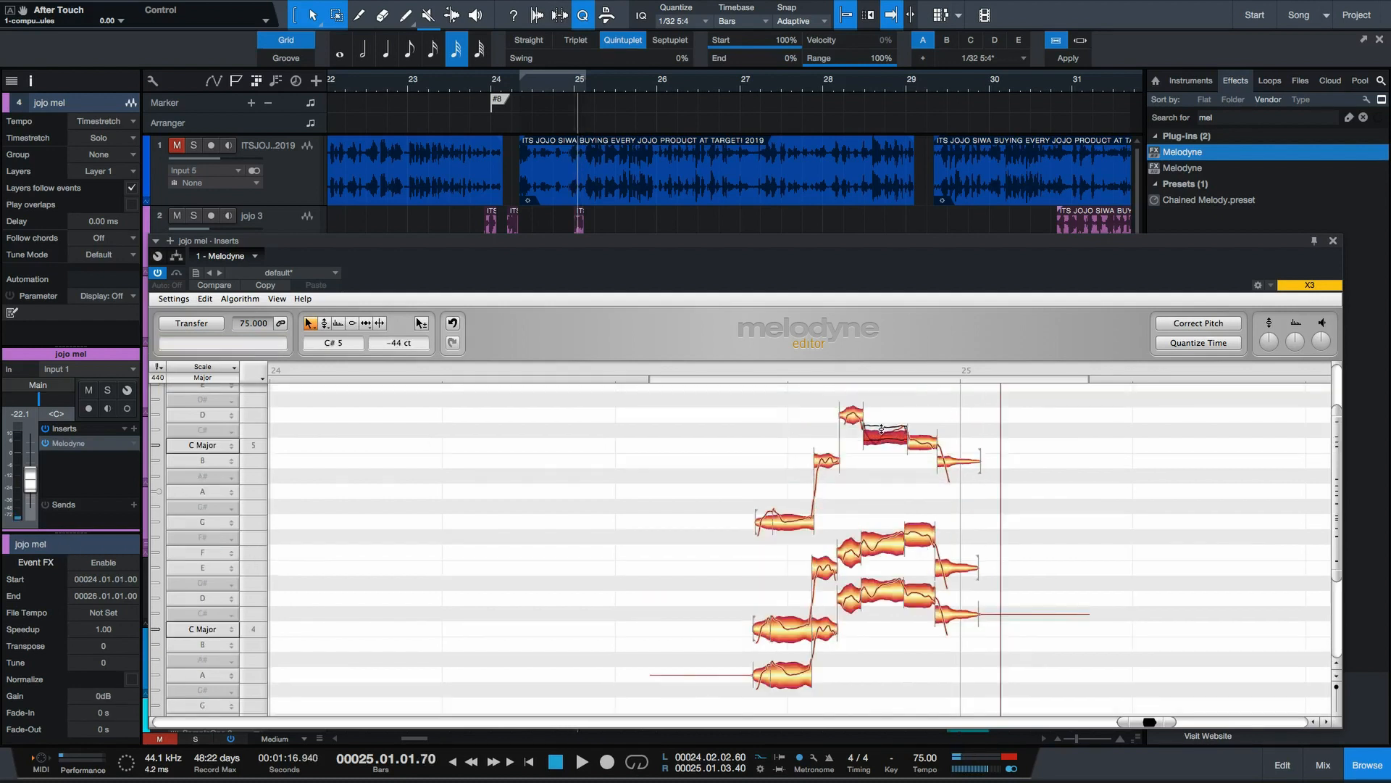